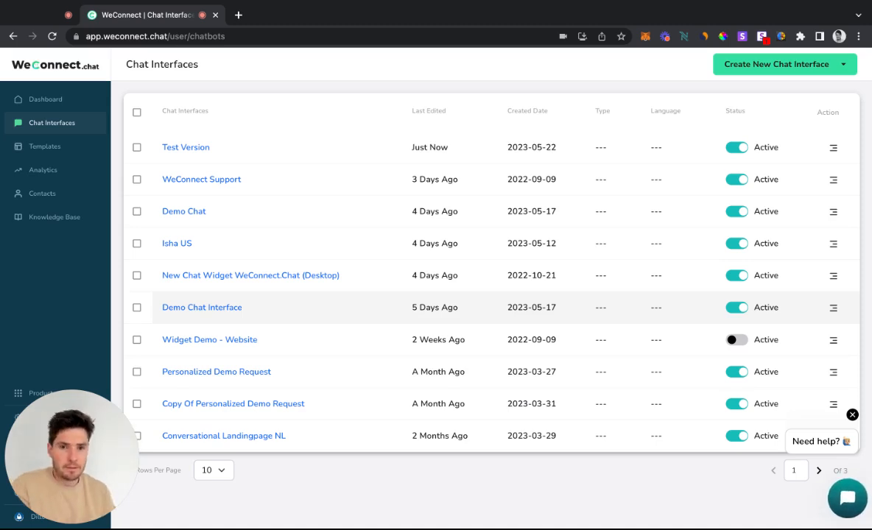
Open the Test Version chat interface in the conversation builder
click(165, 146)
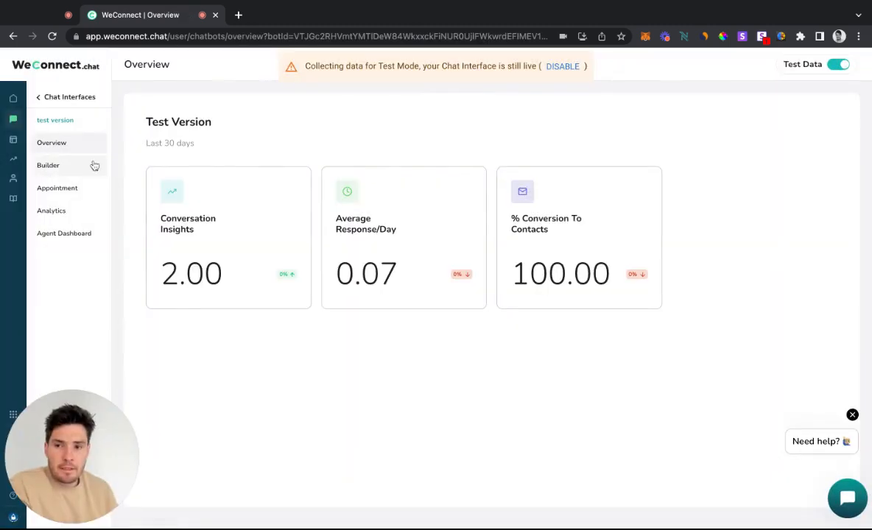
click(81, 165)
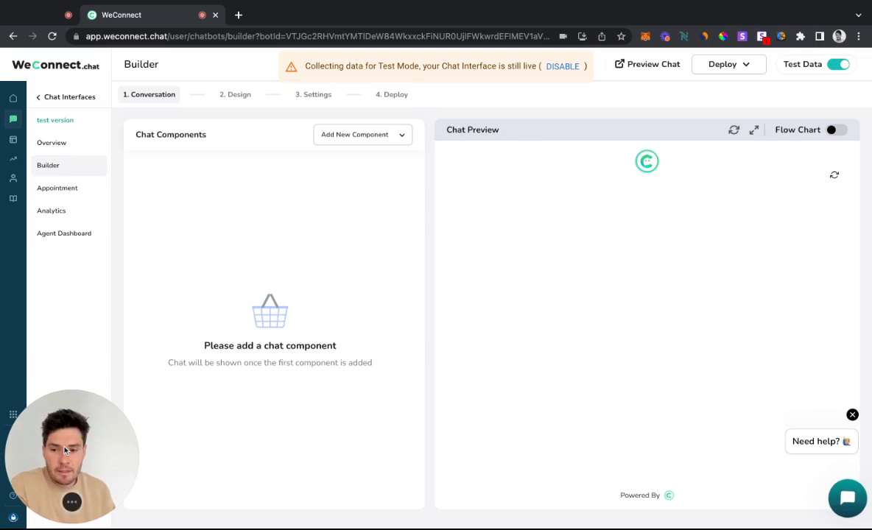
drag(64, 451, 127, 438)
click(13, 415)
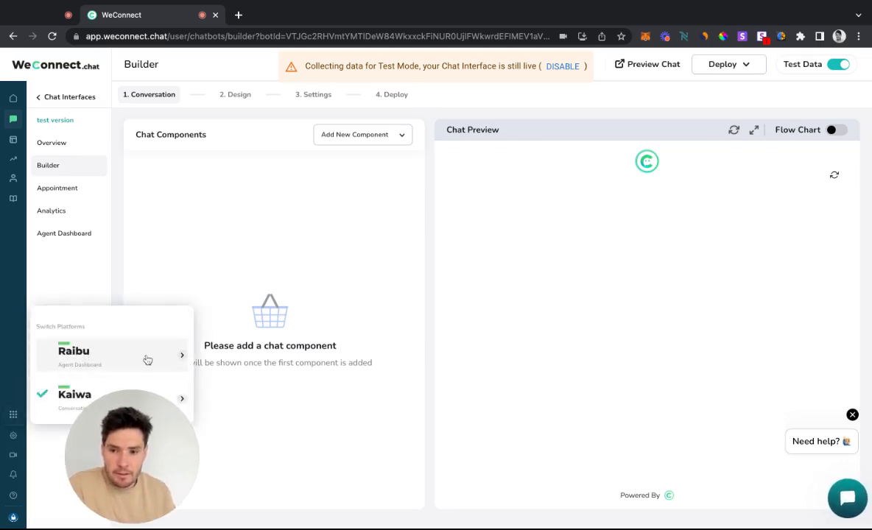
click(12, 416)
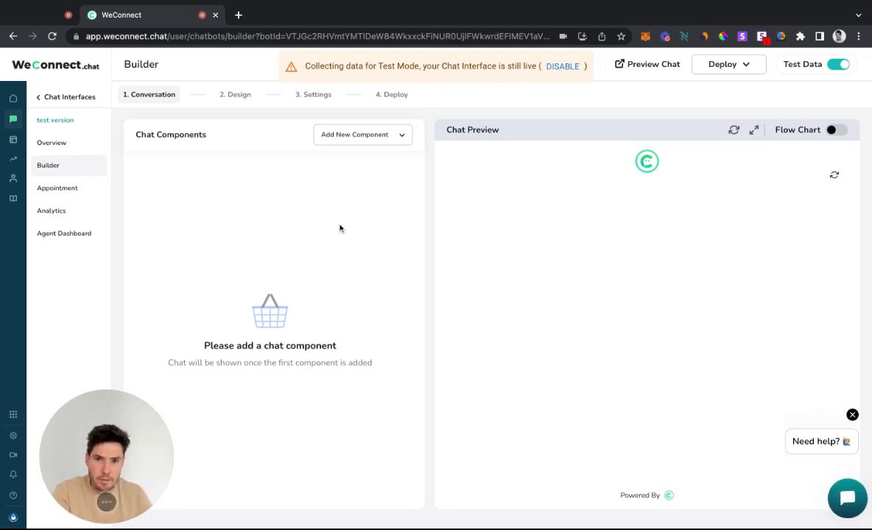
Add an E-mail request component with the default question "What is your email address?" and save it
click(343, 135)
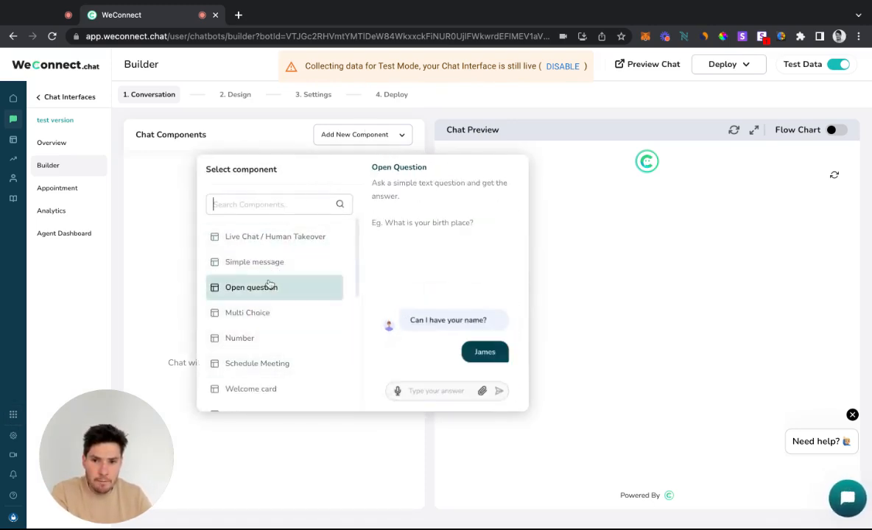
scroll(250, 386, down, 1)
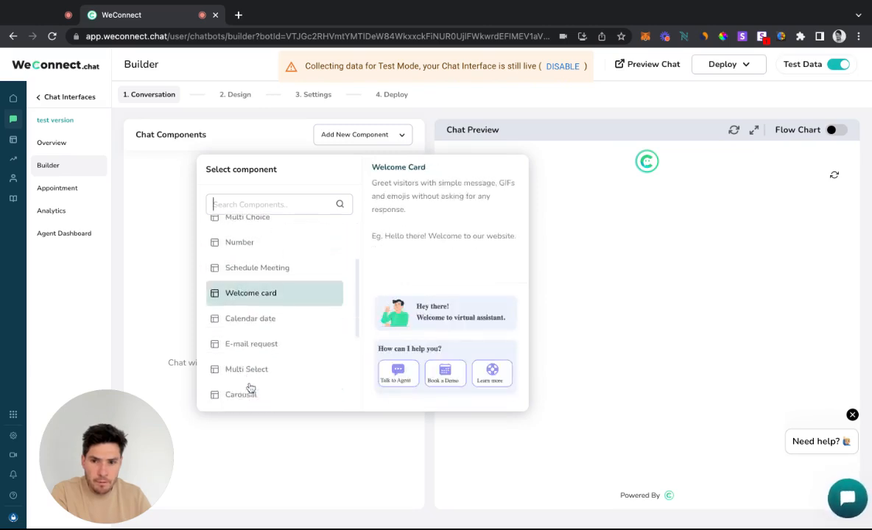
click(259, 335)
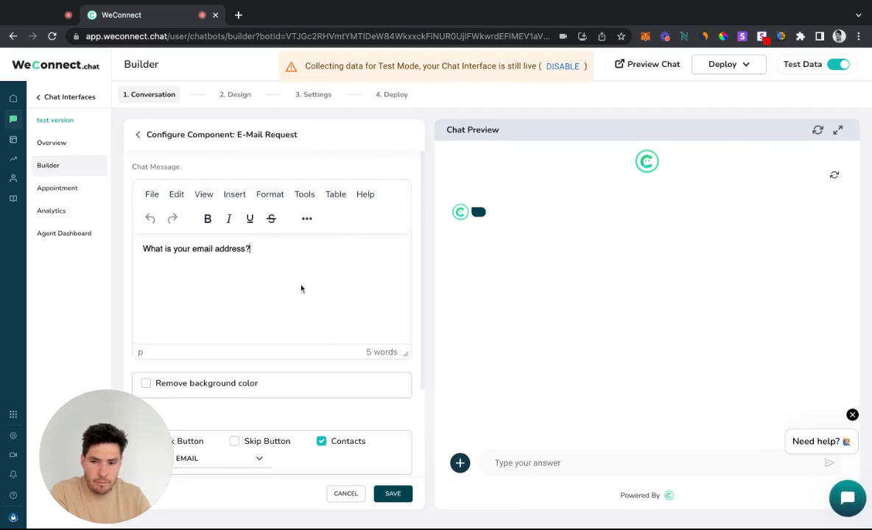
scroll(301, 289, down, 2)
click(394, 495)
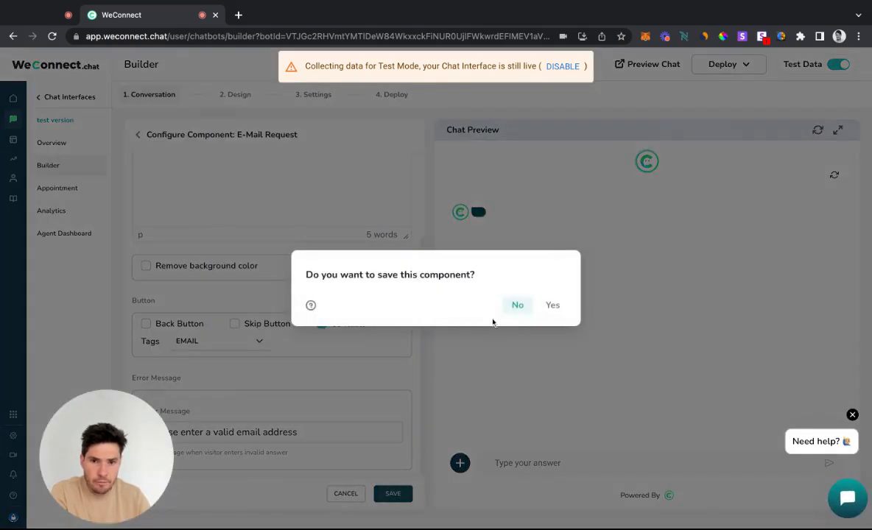
click(552, 305)
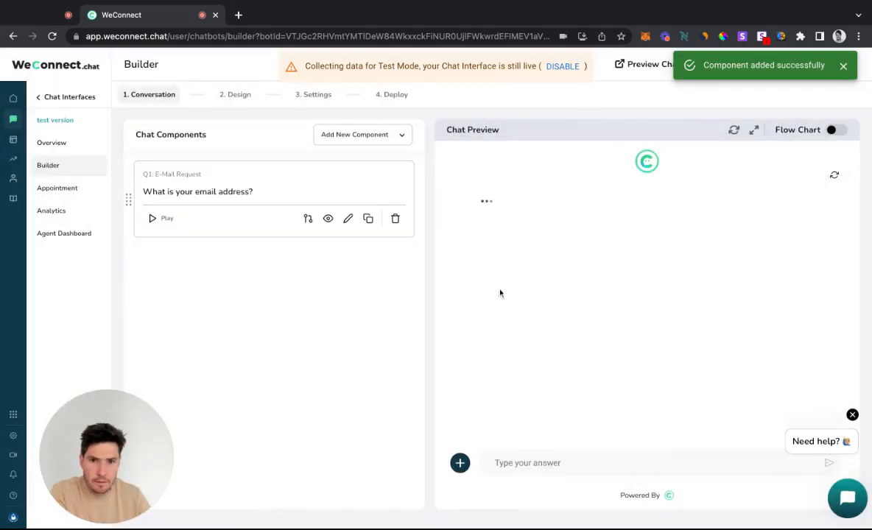
click(276, 246)
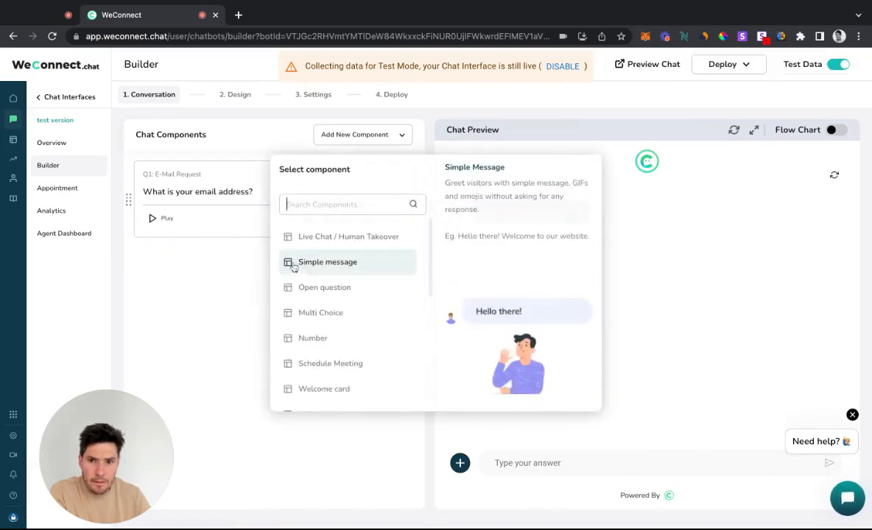
click(319, 238)
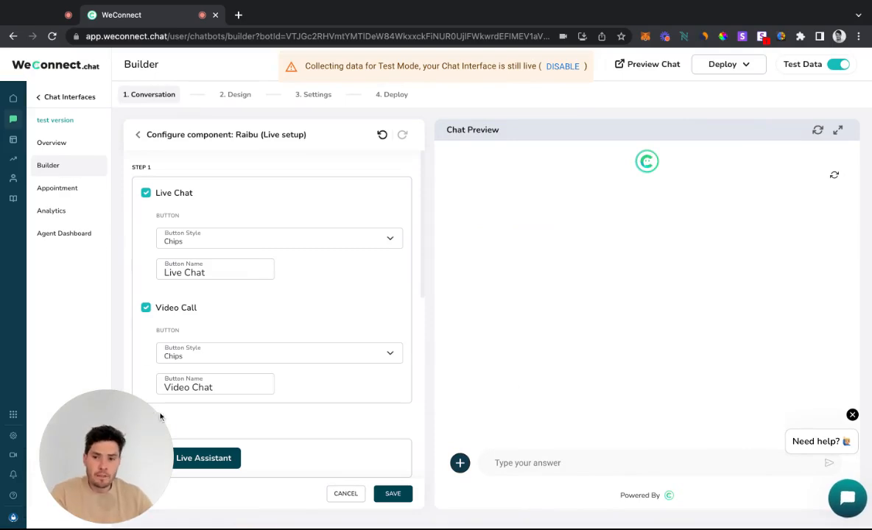
click(136, 137)
Add a Live Chat / Human Takeover component below the e-mail request and review its Live Chat and Video Call options
click(267, 245)
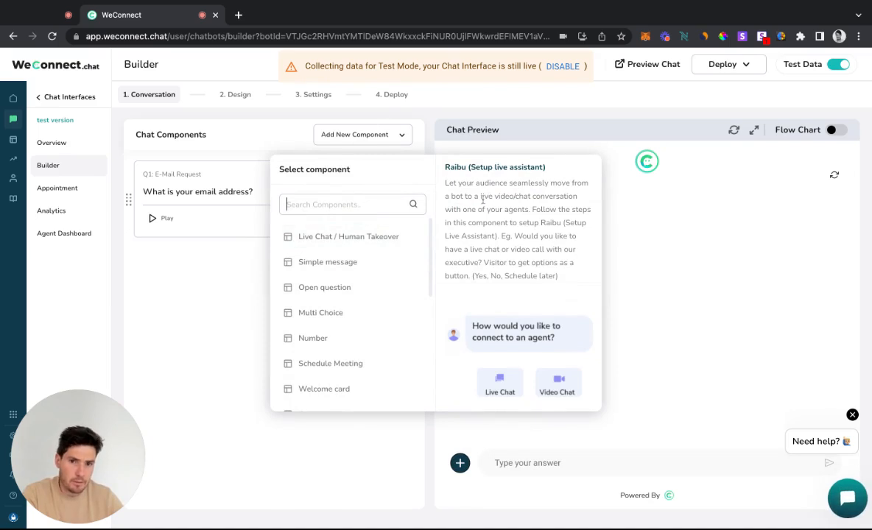
drag(481, 198, 546, 197)
click(352, 242)
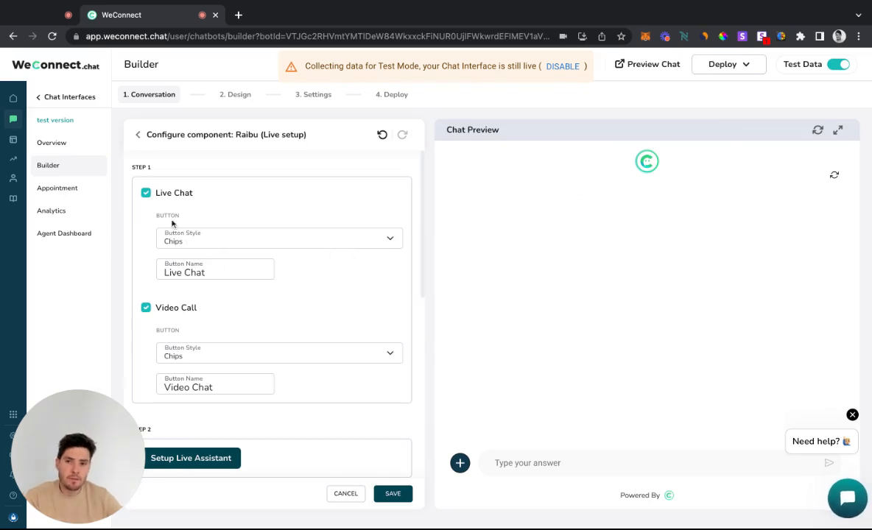
scroll(173, 221, down, 5)
scroll(181, 291, up, 2)
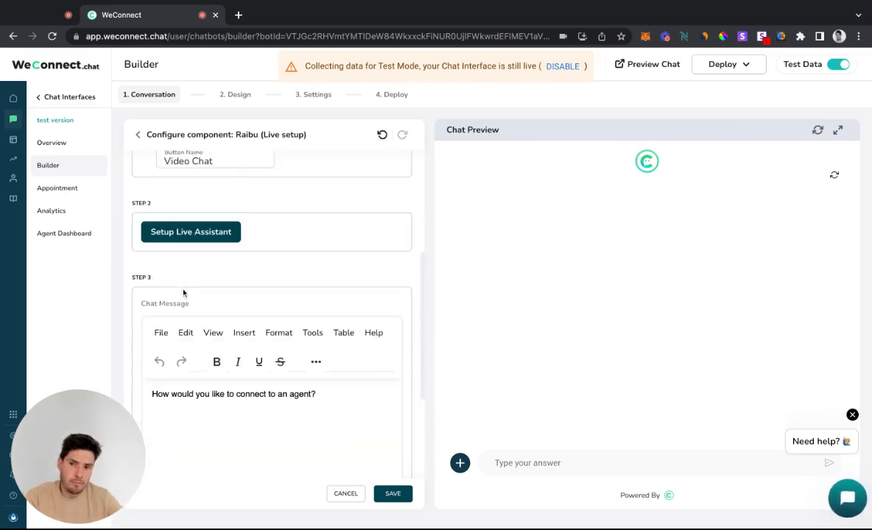
scroll(296, 264, up, 3)
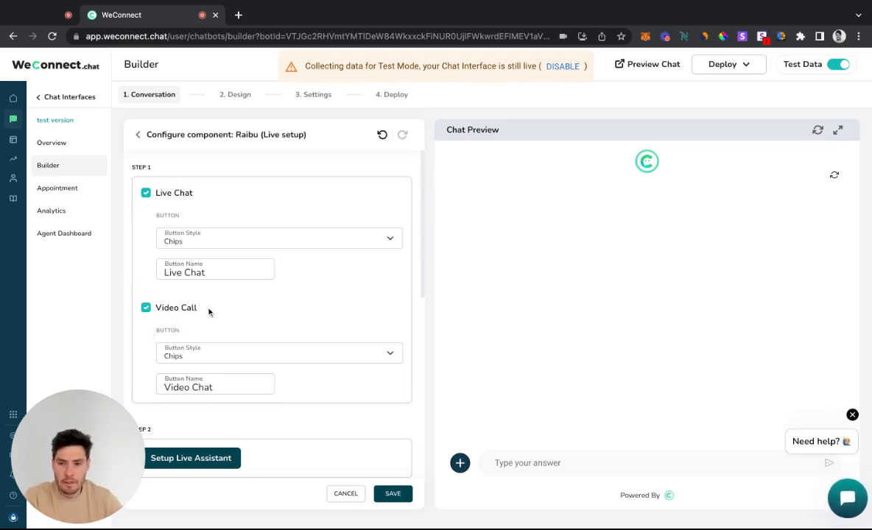
drag(205, 308, 154, 310)
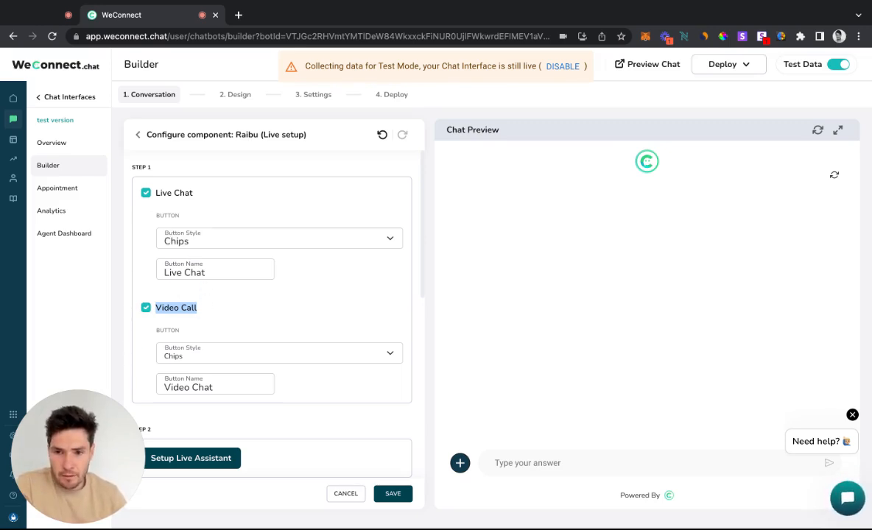
Try the "Button with icon" style for the Live Chat button and search its icons for "chat"
click(321, 270)
text(chat)
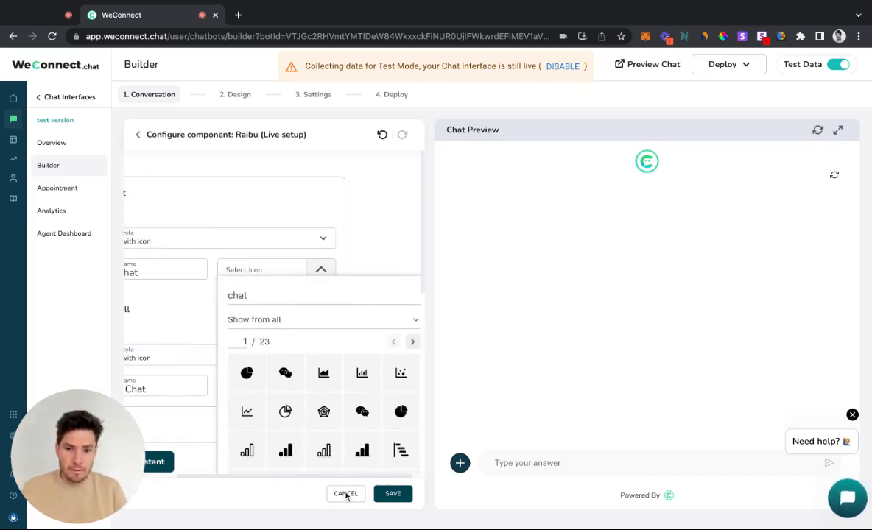
click(351, 239)
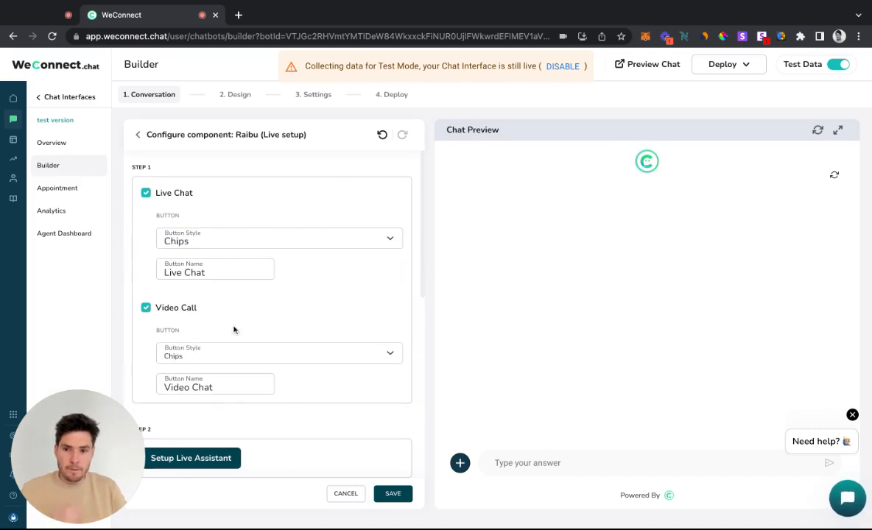
Open the live assistant setup from the live chat component's configuration
scroll(225, 379, down, 4)
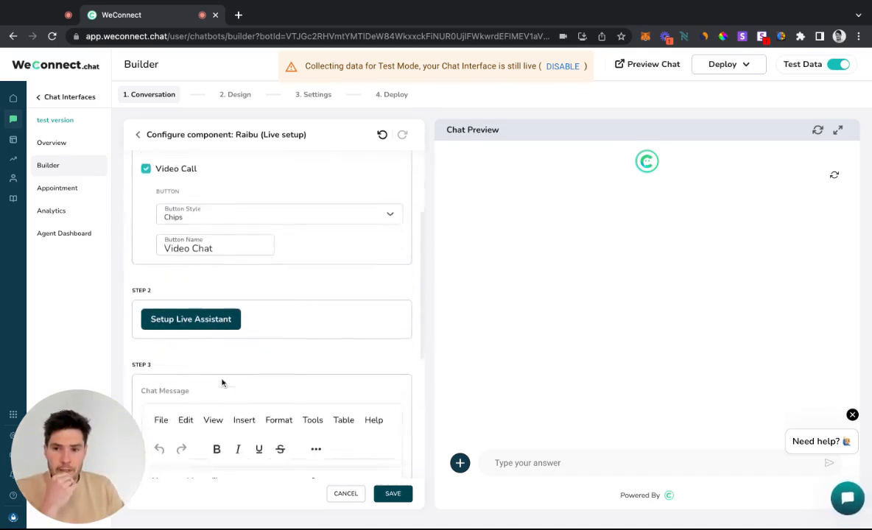
scroll(222, 383, down, 1)
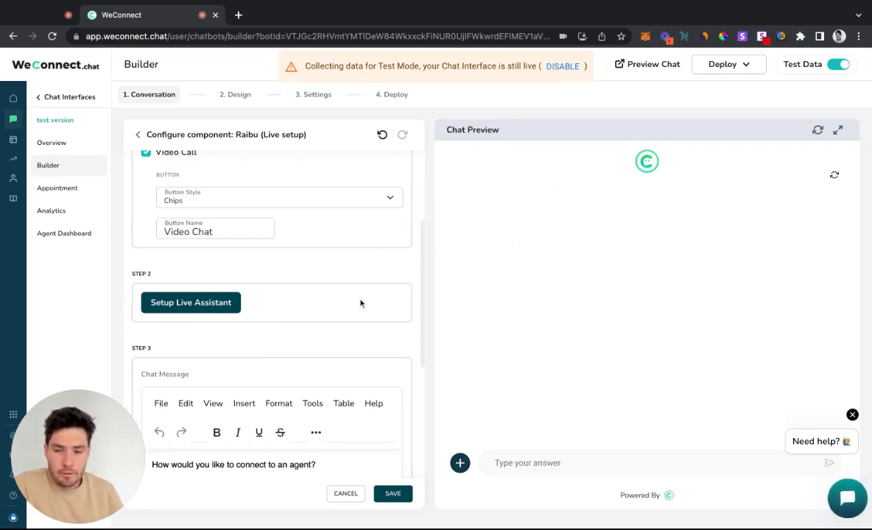
click(198, 302)
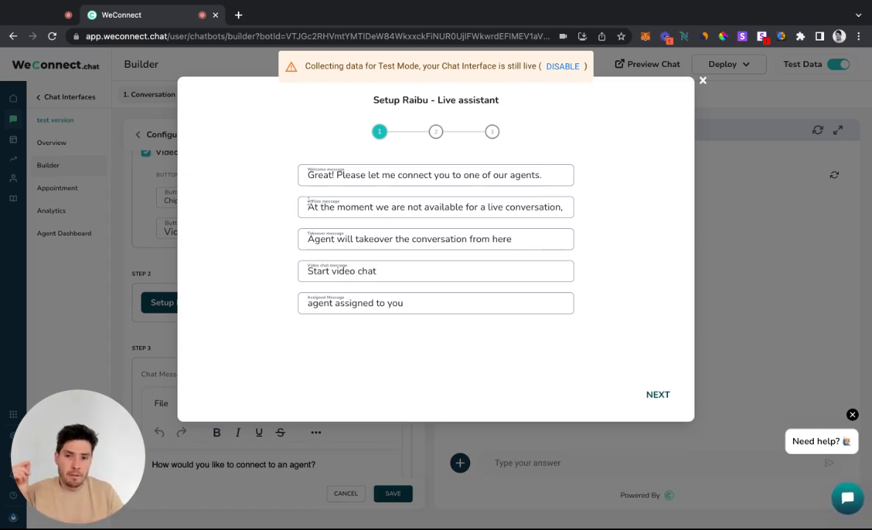
Review the offline, takeover and video chat messages, keep the default texts, and continue to the agents stage
drag(308, 198, 346, 207)
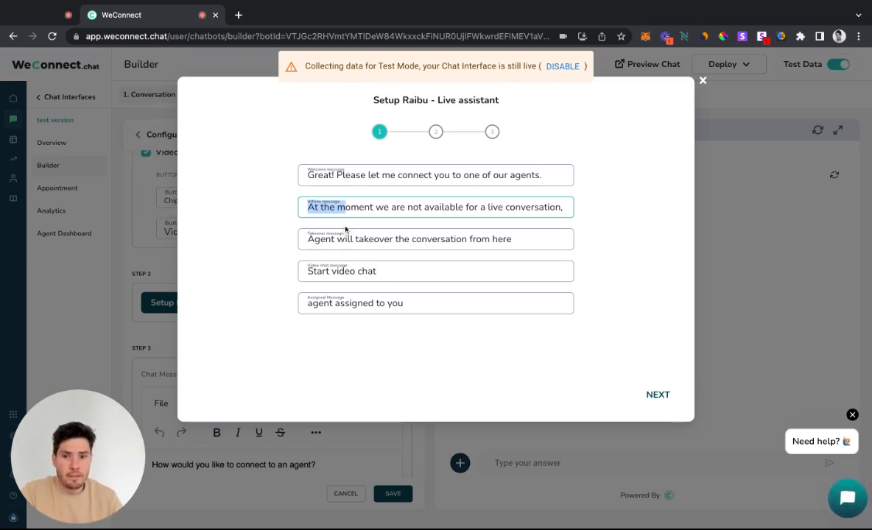
click(342, 240)
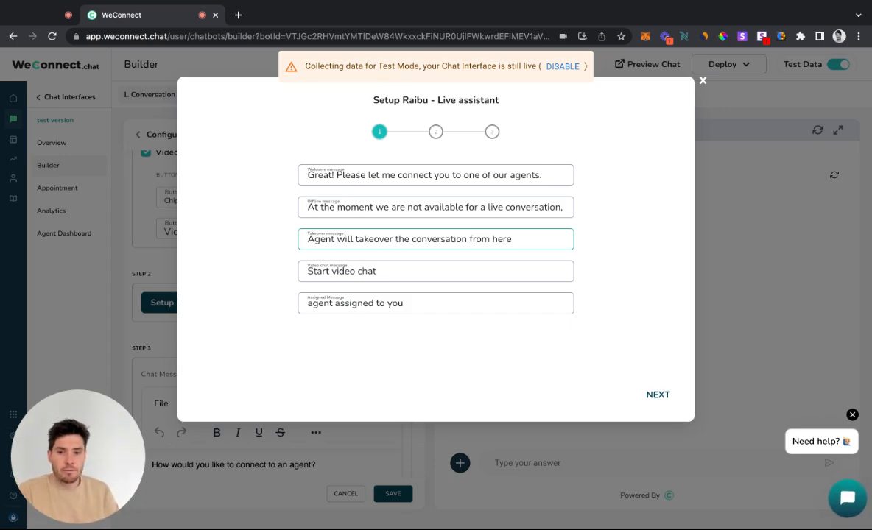
drag(337, 239, 302, 240)
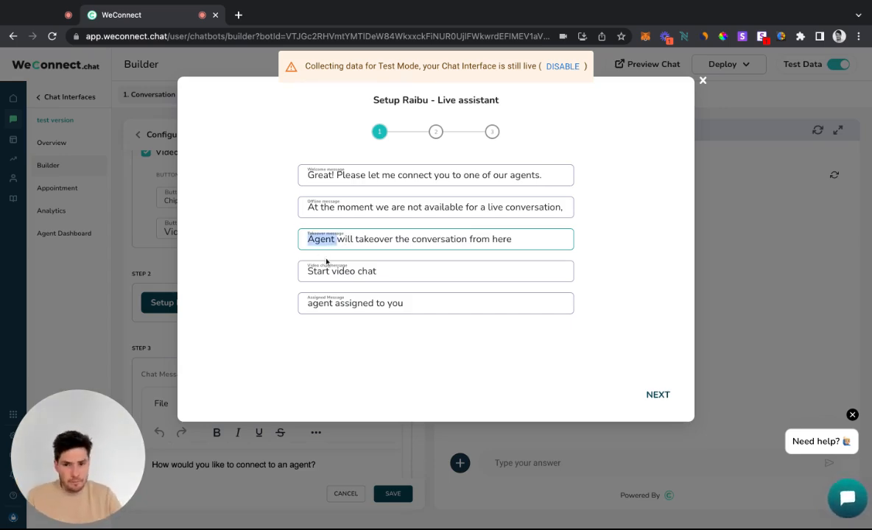
drag(307, 271, 446, 272)
click(446, 272)
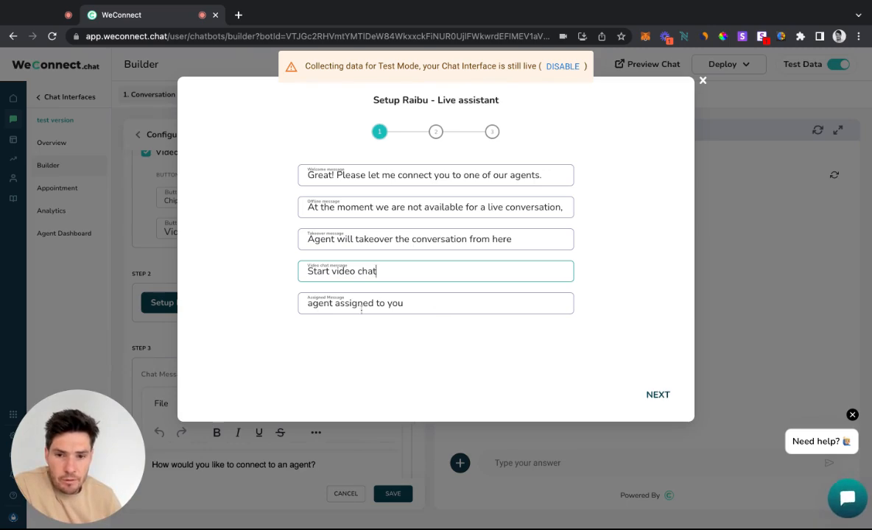
click(665, 395)
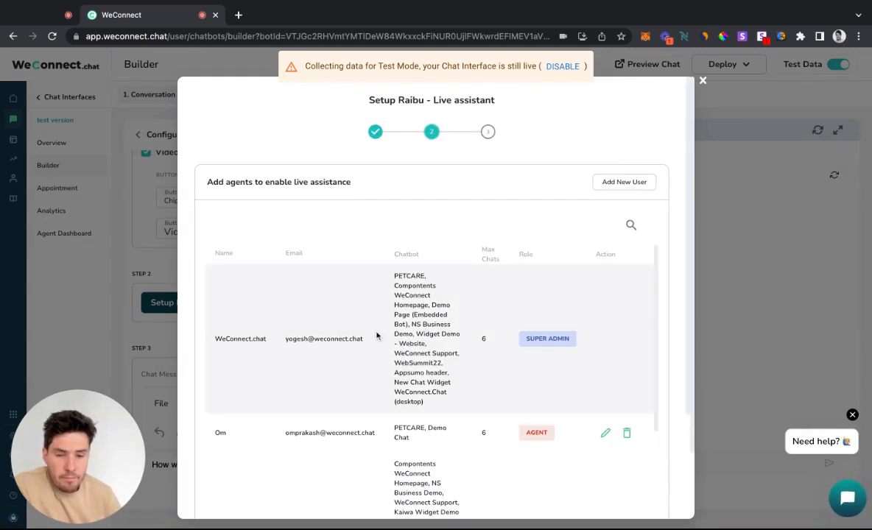
Edit the Admin agent in the agent list, reassign the test version chat interface to them, and save the user
scroll(438, 301, down, 1)
scroll(436, 308, up, 1)
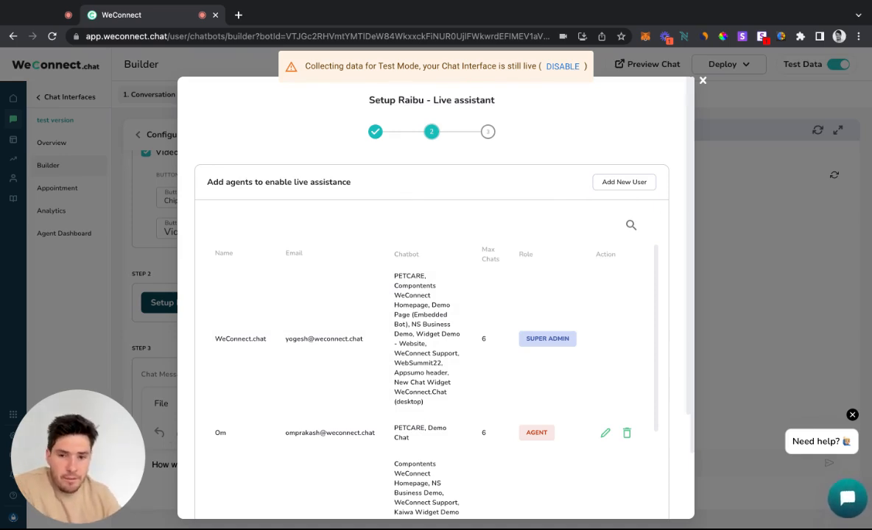
scroll(491, 376, down, 5)
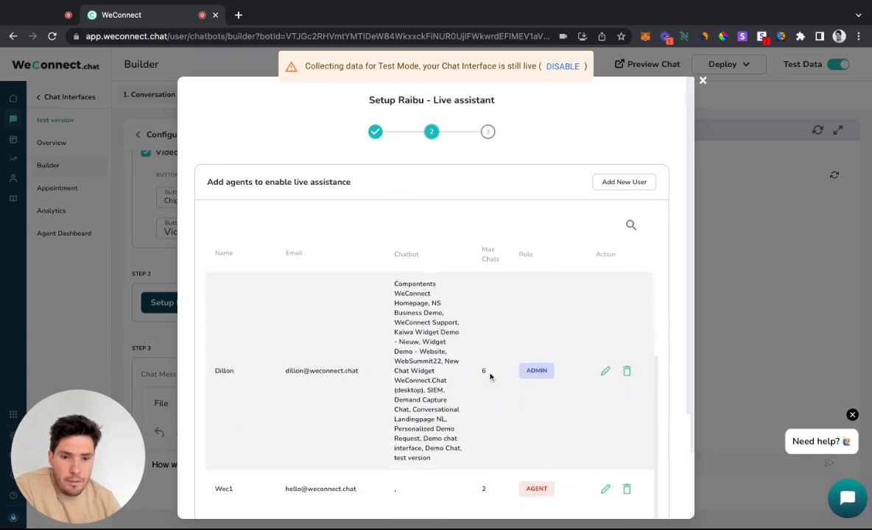
click(606, 356)
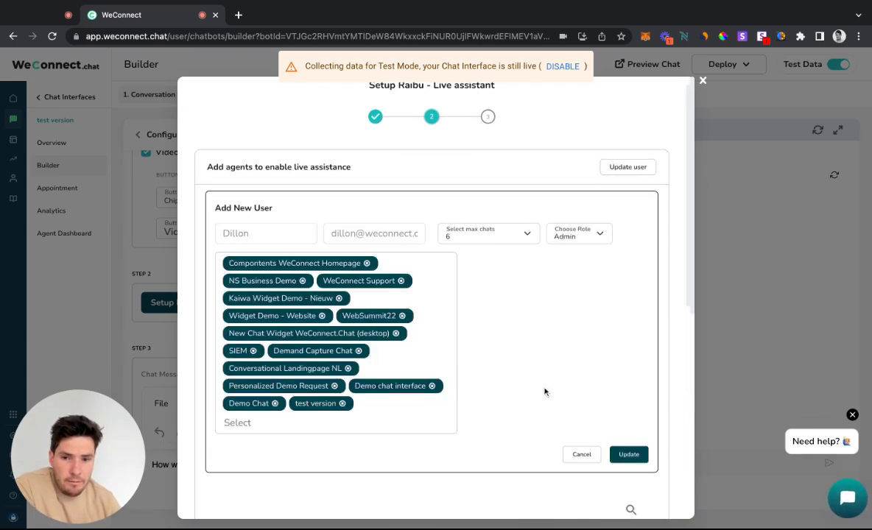
click(405, 411)
click(338, 452)
click(342, 410)
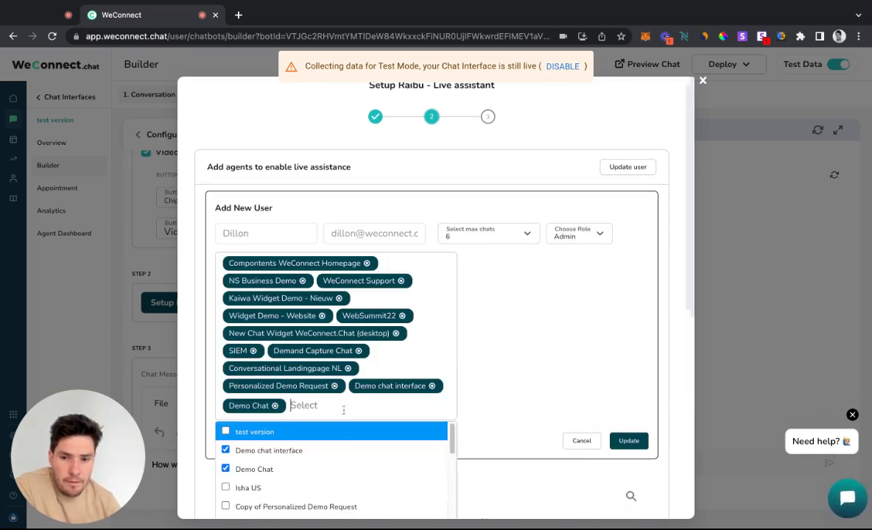
click(319, 433)
click(626, 462)
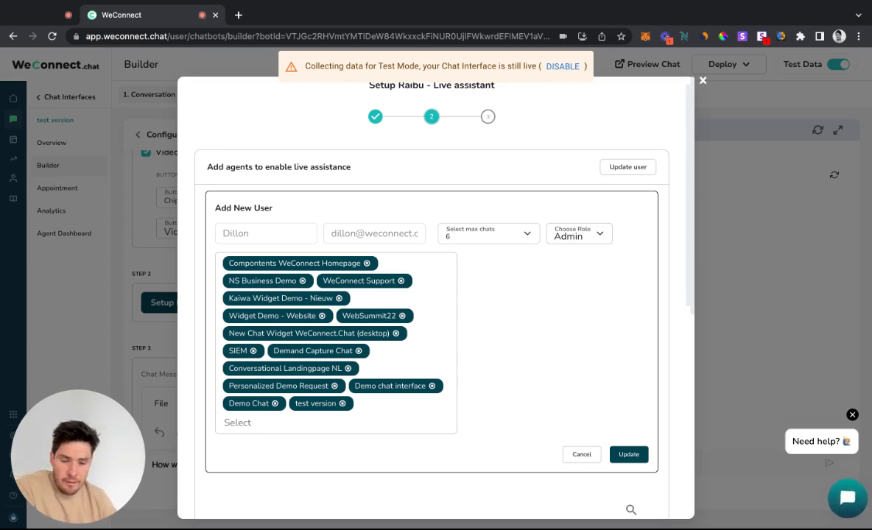
click(633, 454)
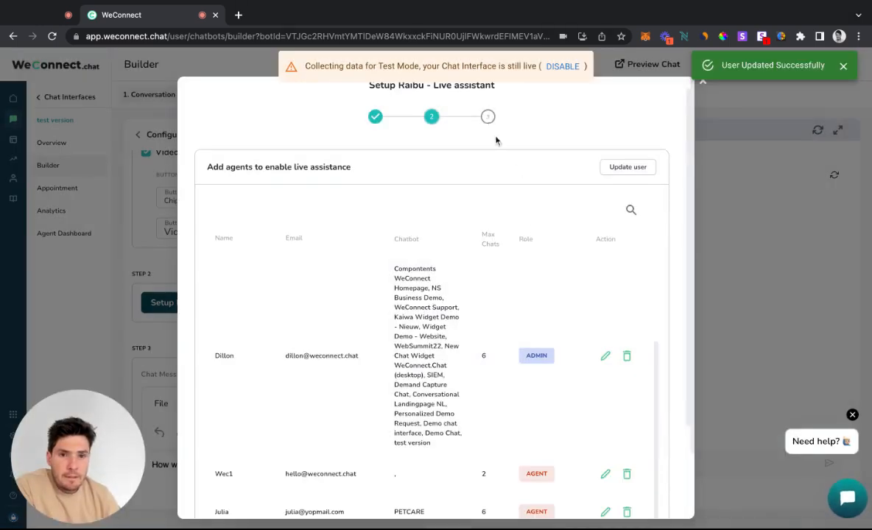
Continue the live assistant setup to the offline form stage
scroll(494, 129, down, 3)
click(653, 489)
scroll(487, 335, up, 3)
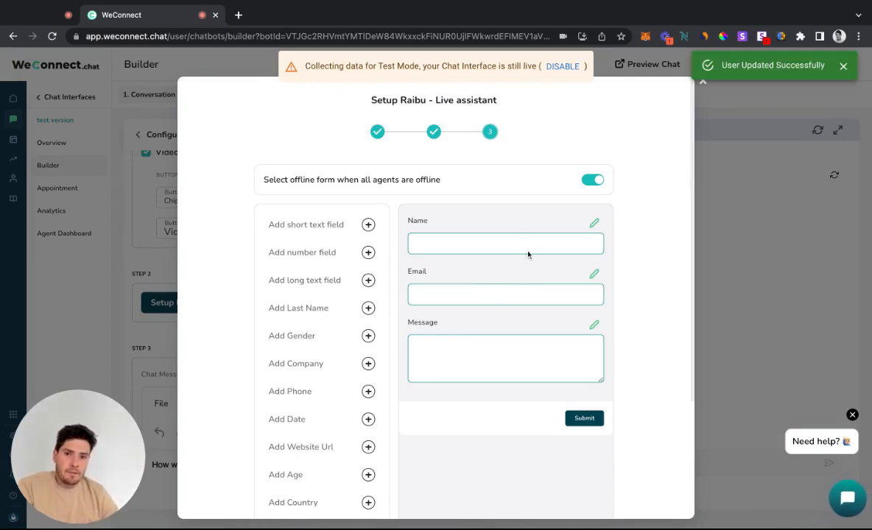
Switch the offline form for unavailable agents off and on again, and look through the fields it can include
click(591, 182)
click(590, 184)
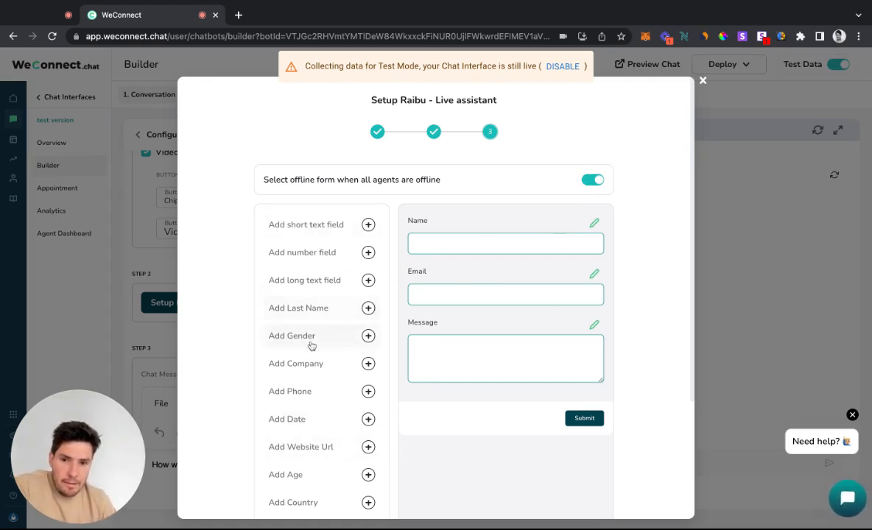
scroll(302, 369, down, 2)
scroll(311, 431, up, 1)
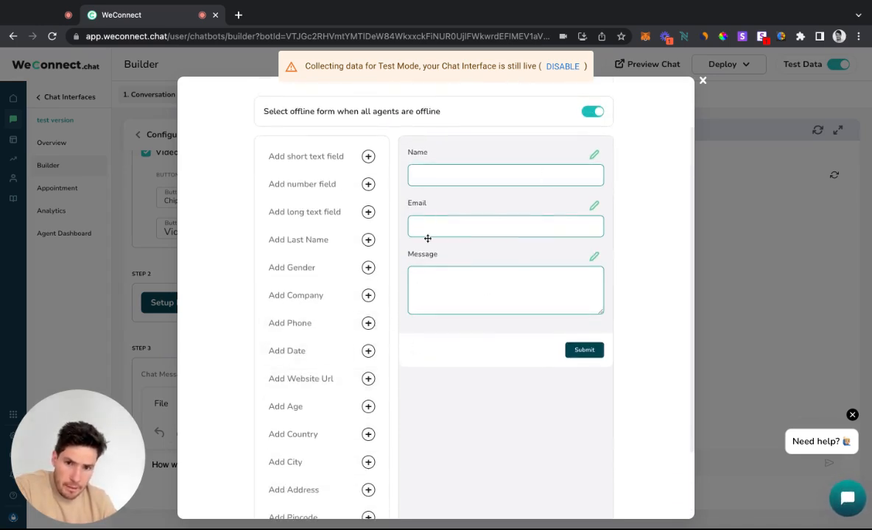
Look through the offline form, keep its Name, Email and Message fields, and finish the live assistant setup
scroll(627, 346, down, 1)
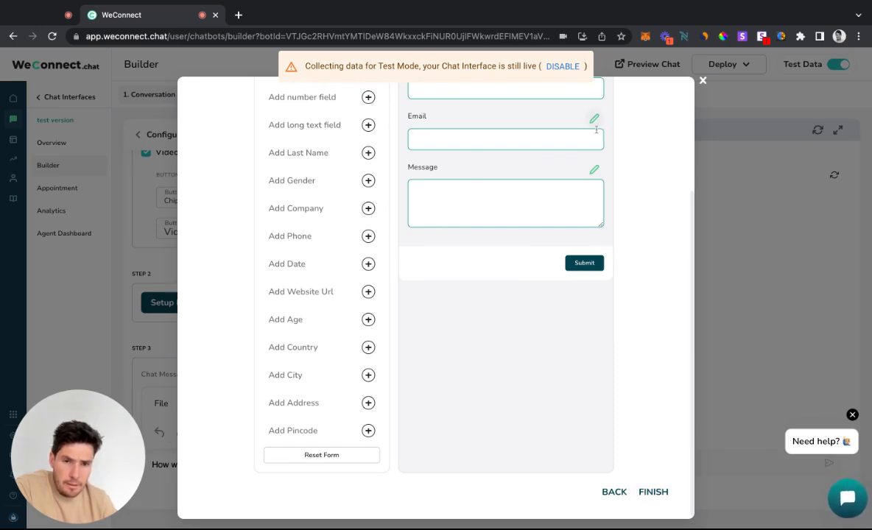
scroll(600, 148, up, 1)
scroll(601, 156, up, 3)
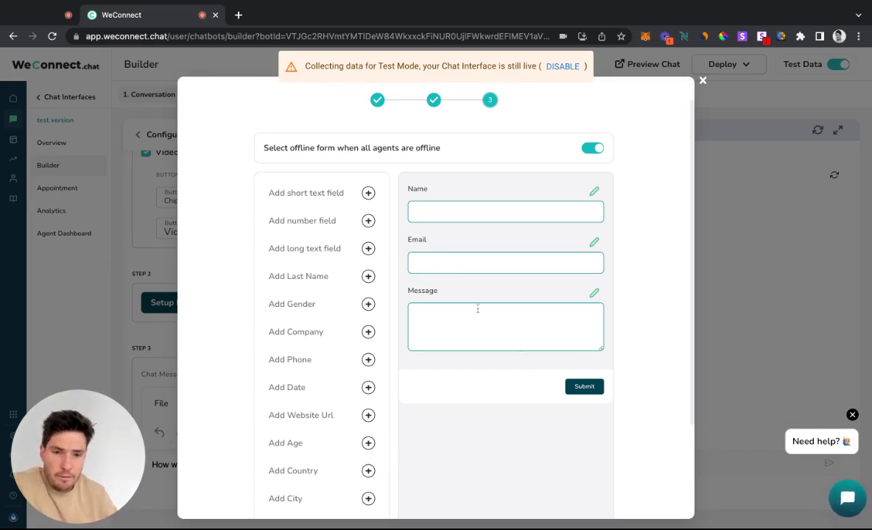
scroll(680, 372, down, 3)
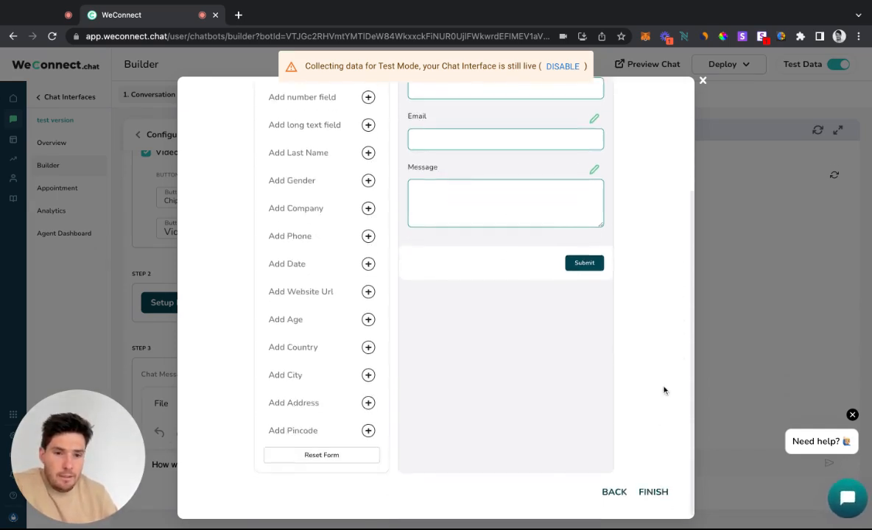
click(655, 493)
Change the live setup's chat message to "How would you like to connect to us?" and save the component
scroll(199, 332, down, 2)
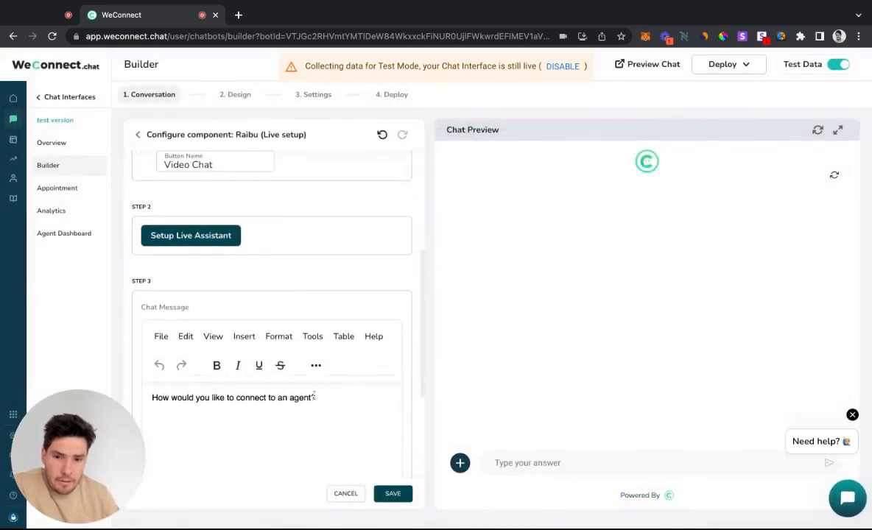
drag(315, 398, 277, 398)
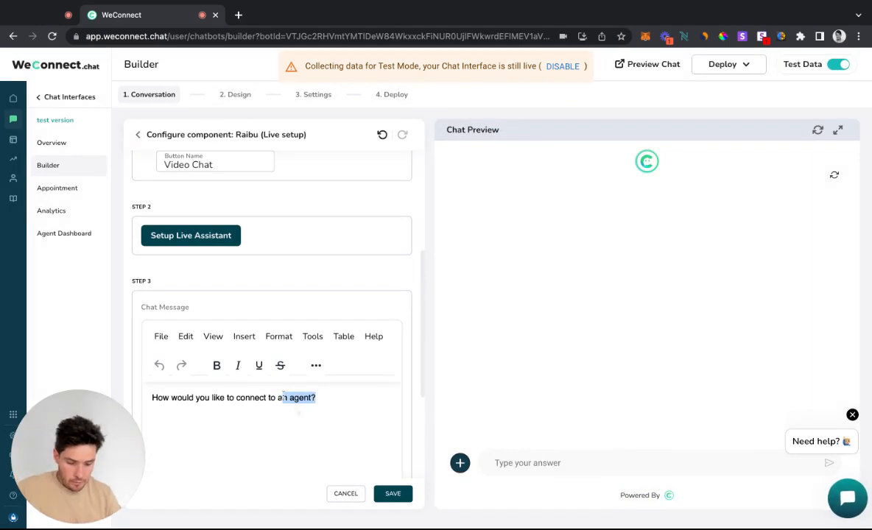
key(BackSpace)
text(us?)
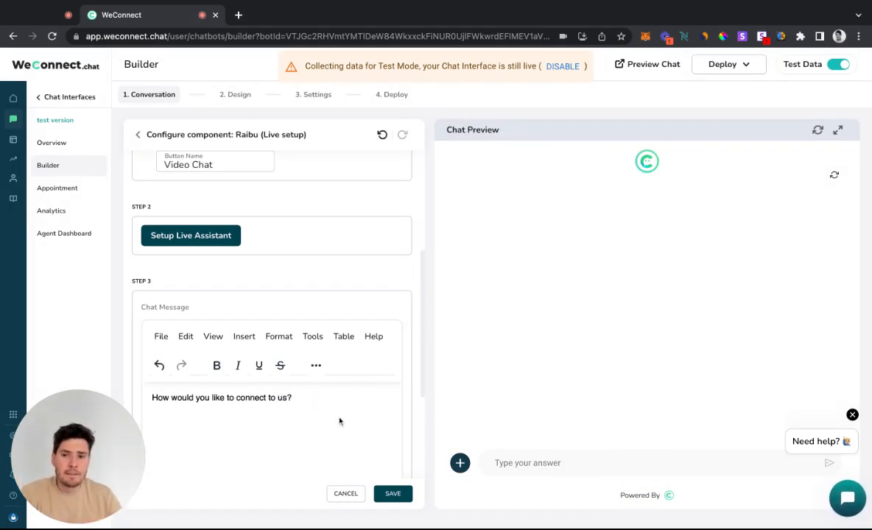
scroll(339, 419, down, 3)
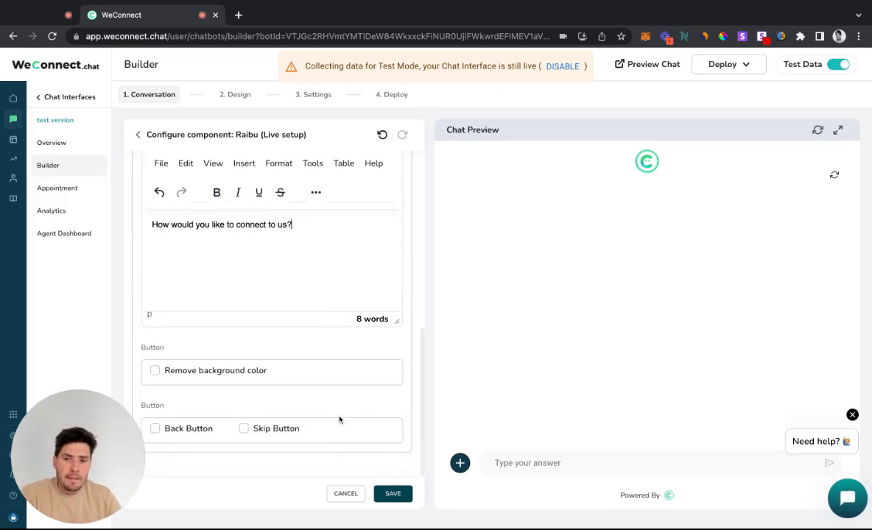
click(398, 493)
click(558, 307)
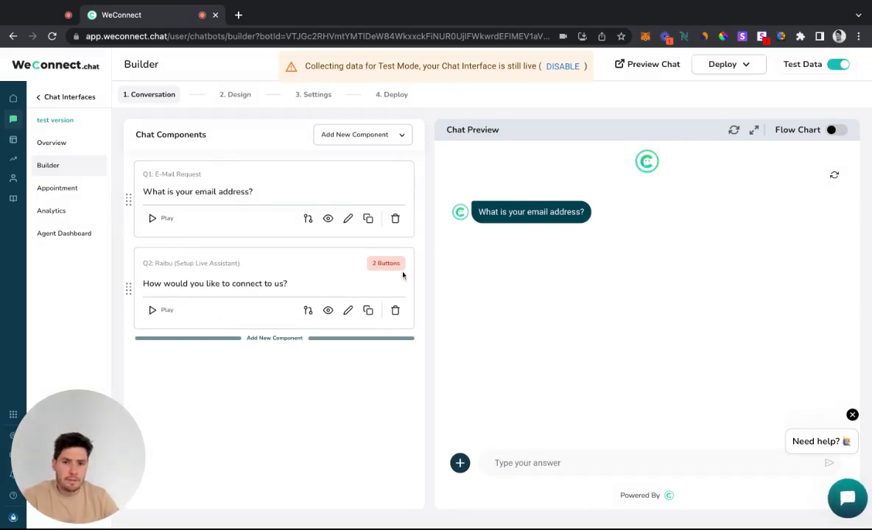
View the conversation as a flow chart, return to the chat preview, and look at adding a component between the two questions
click(837, 130)
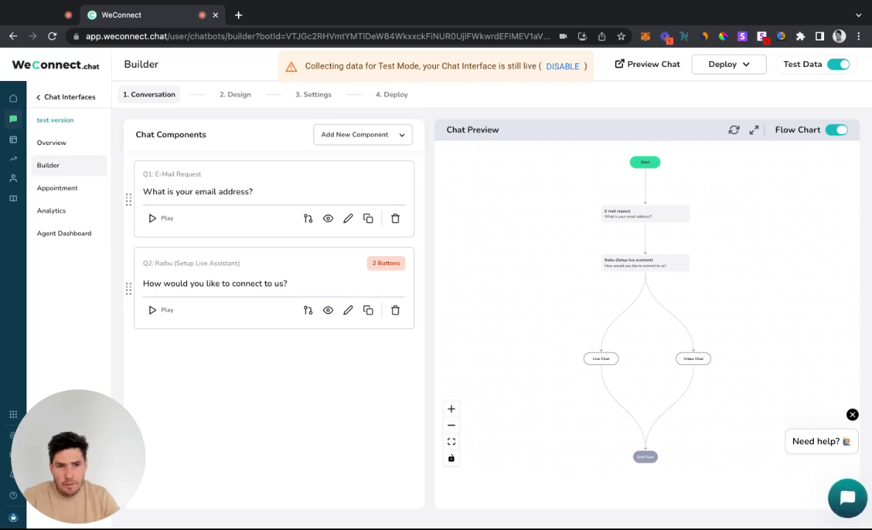
click(837, 130)
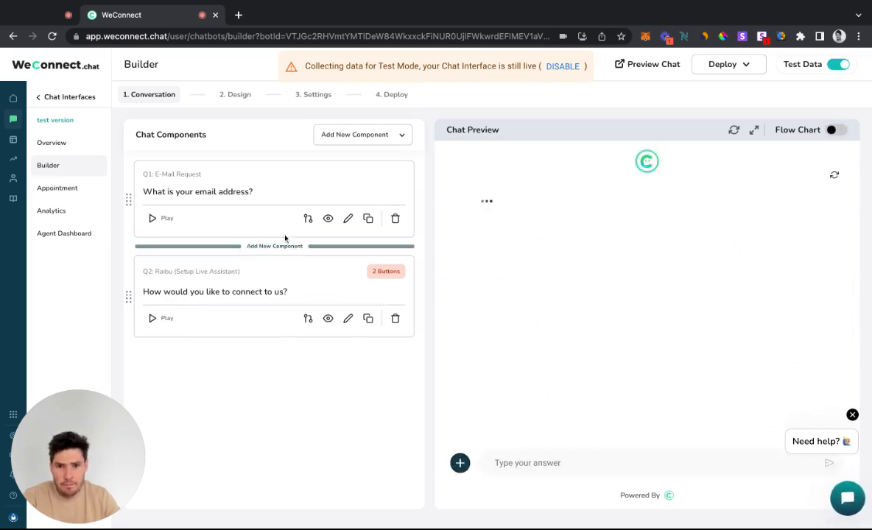
click(285, 246)
click(230, 427)
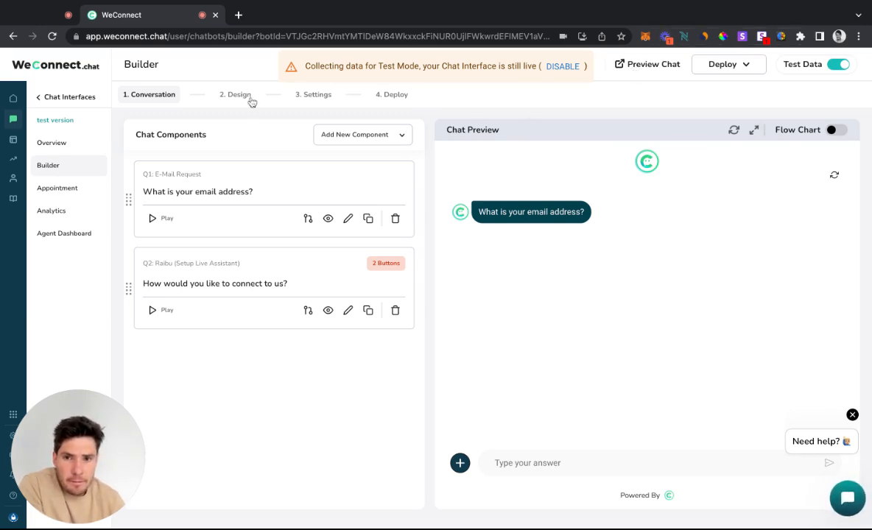
Preview the chat on its own page, replace landing with widget in the address, and try the chat bubble
click(653, 64)
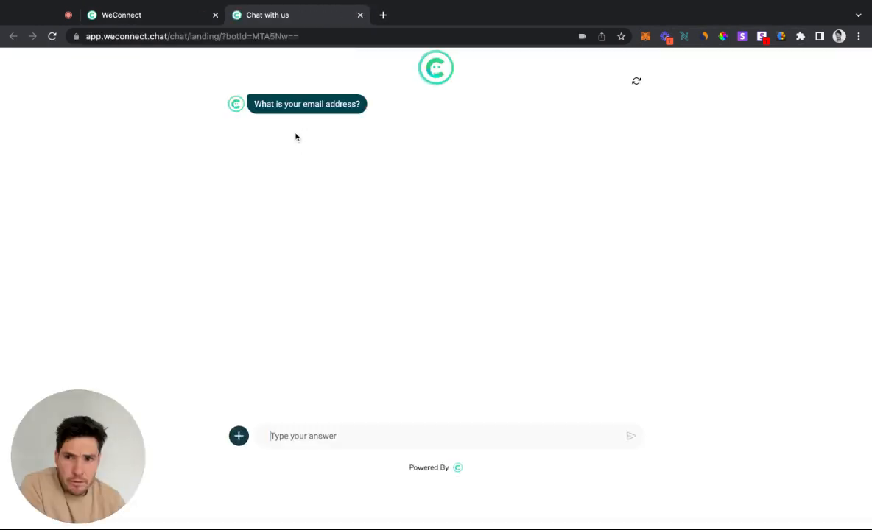
double_click(194, 37)
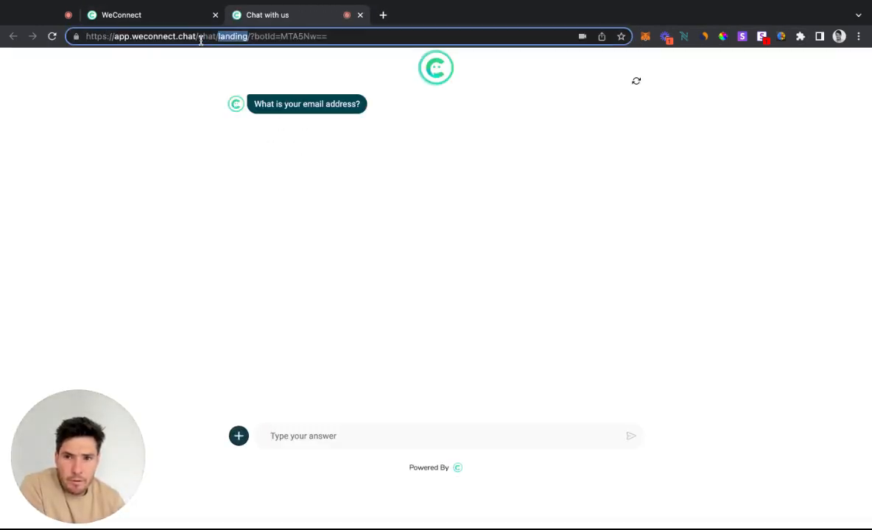
text(widget)
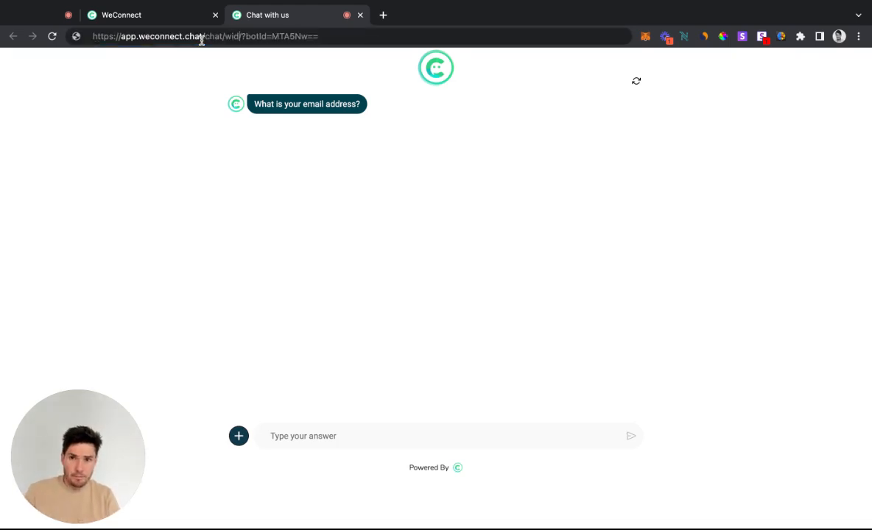
key(Return)
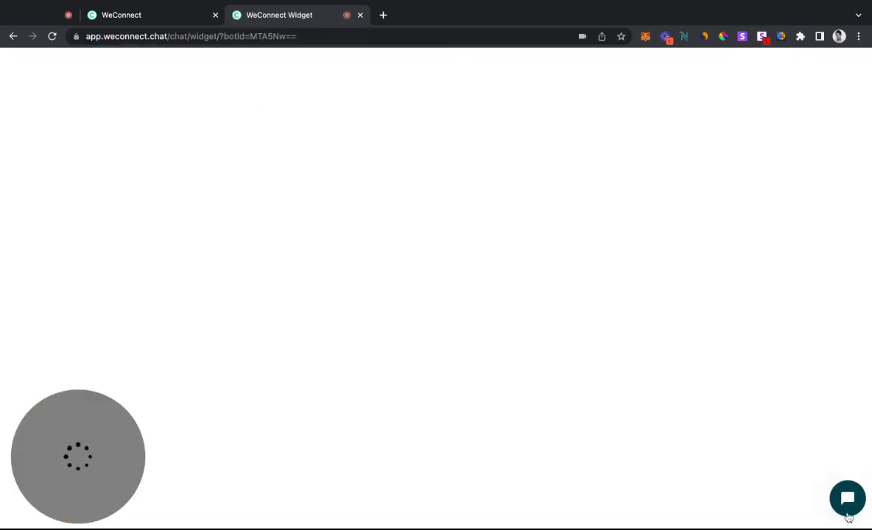
click(848, 508)
click(851, 507)
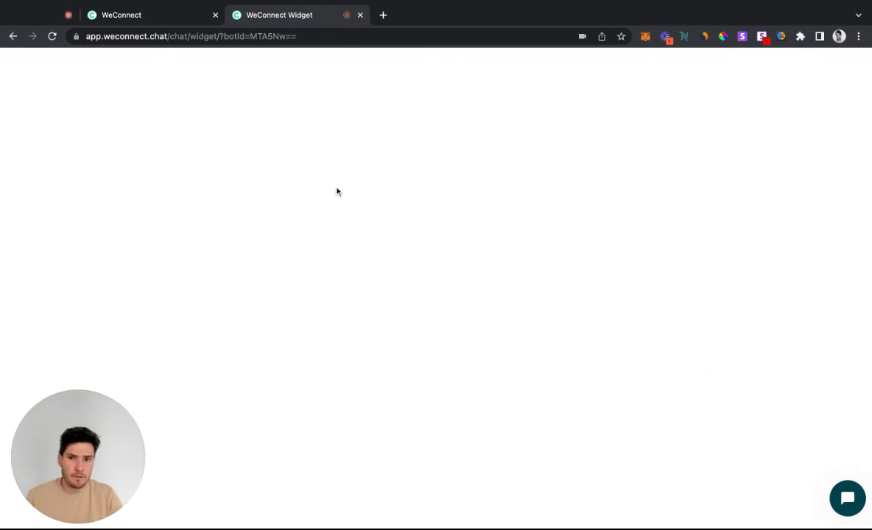
Switch the preview page back to its landing version by replacing widget with landing in the address
double_click(188, 35)
text(landin)
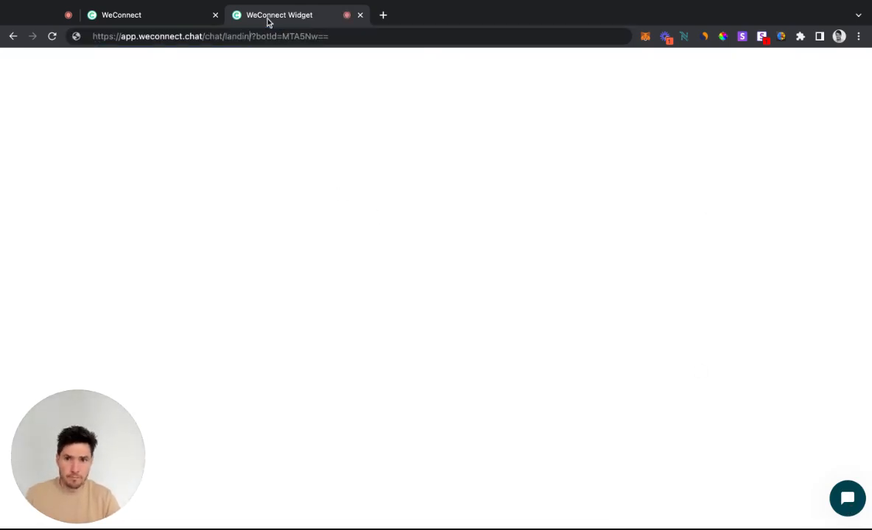
text(g)
key(Return)
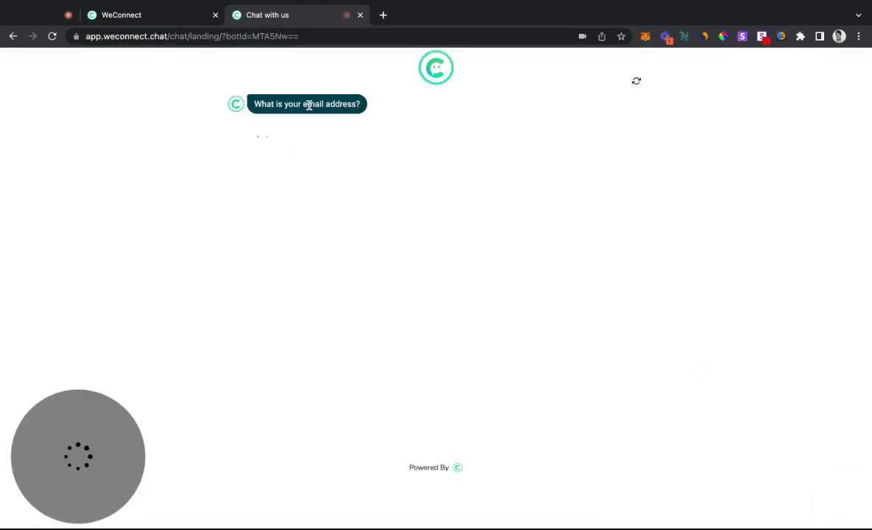
Switch from the builder to the Raibu agent dashboard, open its live conversations, and review the selected visitor's user data and contact information
click(153, 23)
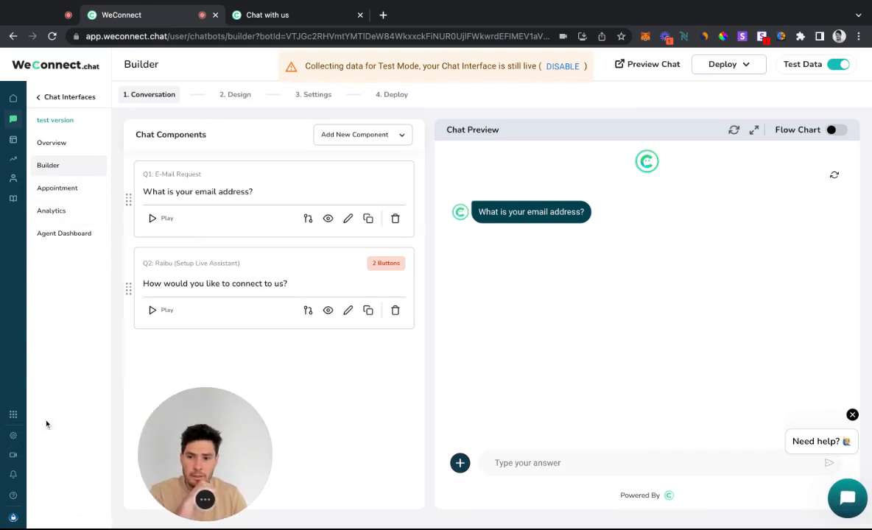
click(14, 414)
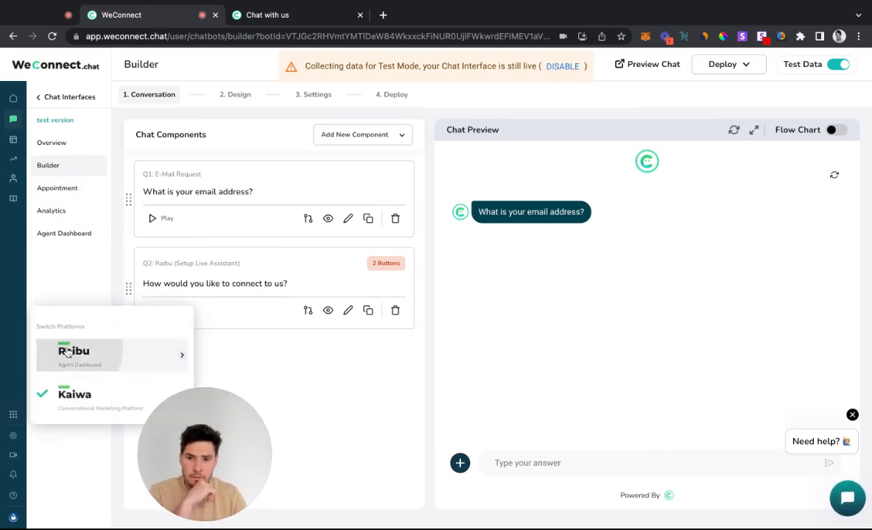
click(68, 353)
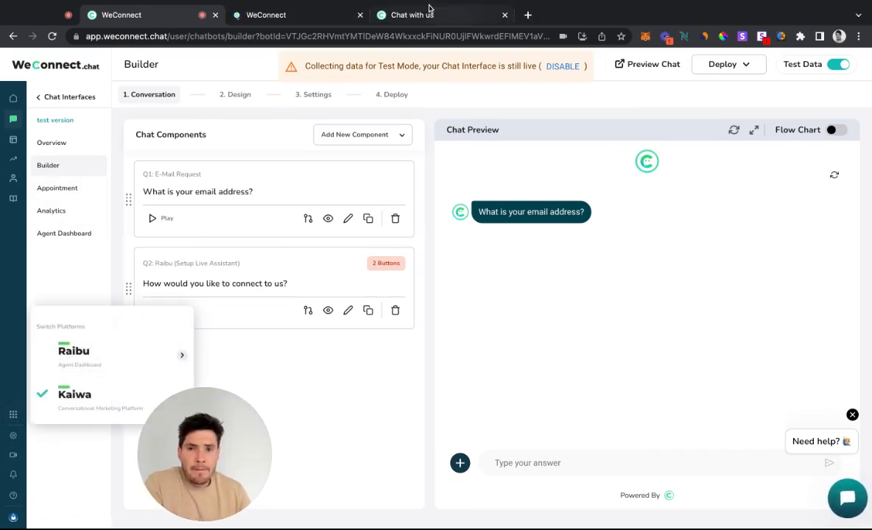
click(306, 24)
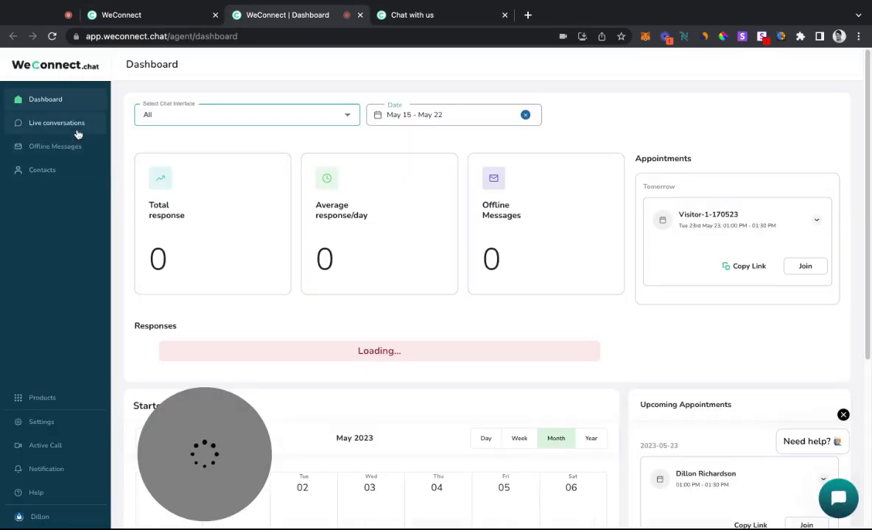
click(74, 123)
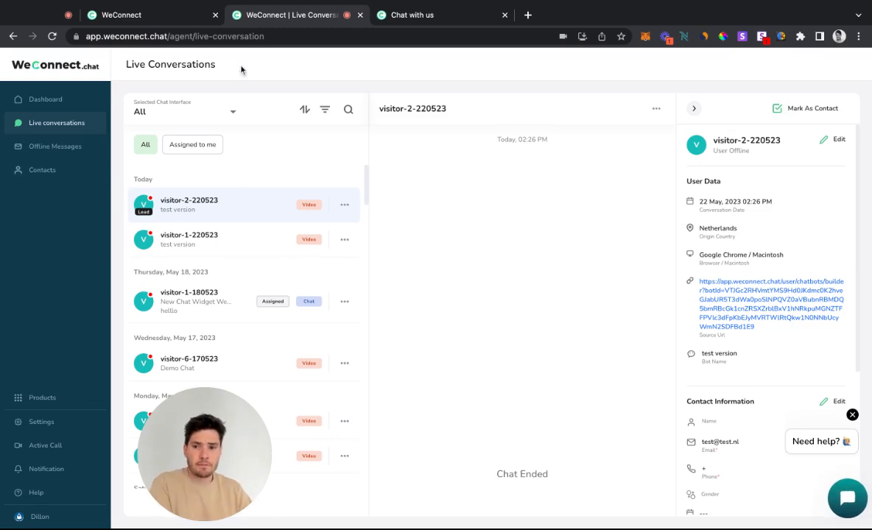
scroll(727, 400, down, 3)
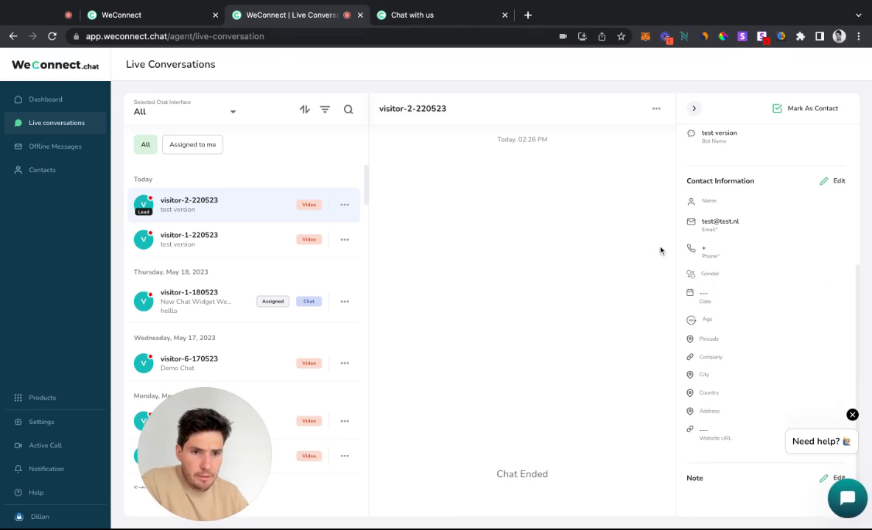
scroll(684, 266, up, 3)
click(425, 16)
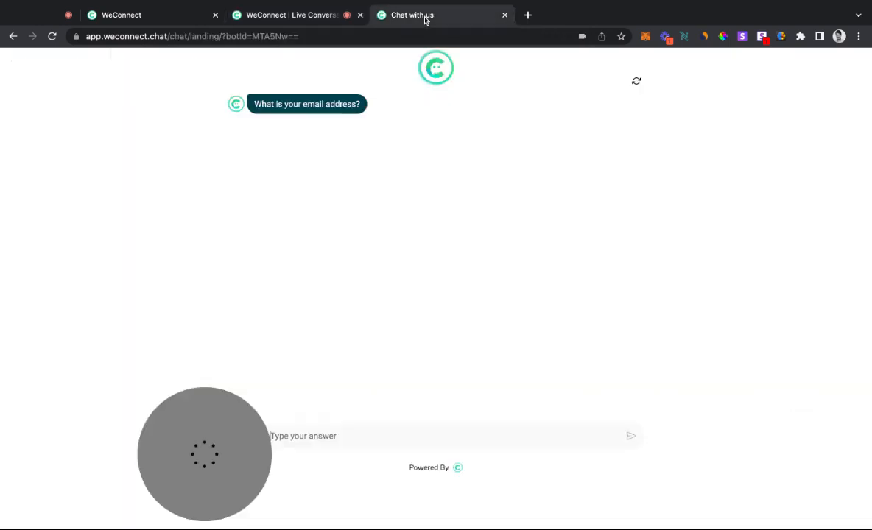
click(308, 16)
click(401, 15)
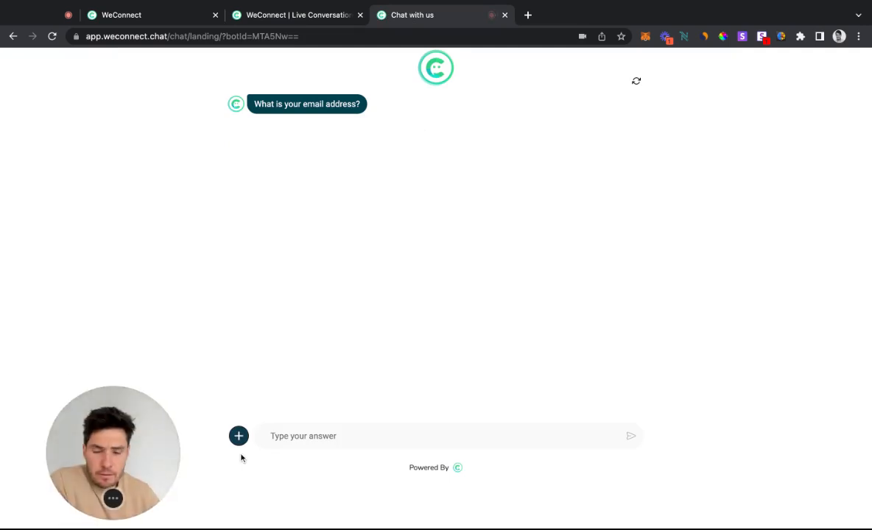
click(336, 11)
mouse_move(130, 503)
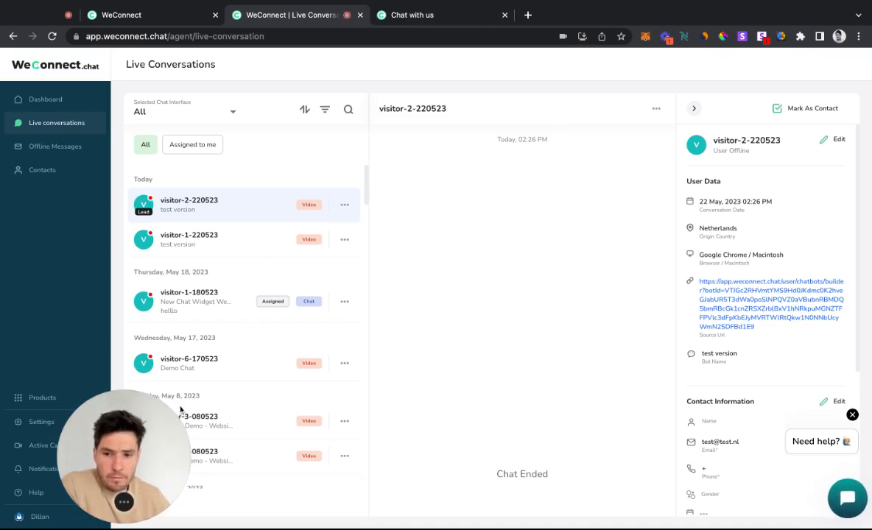
drag(138, 451, 166, 451)
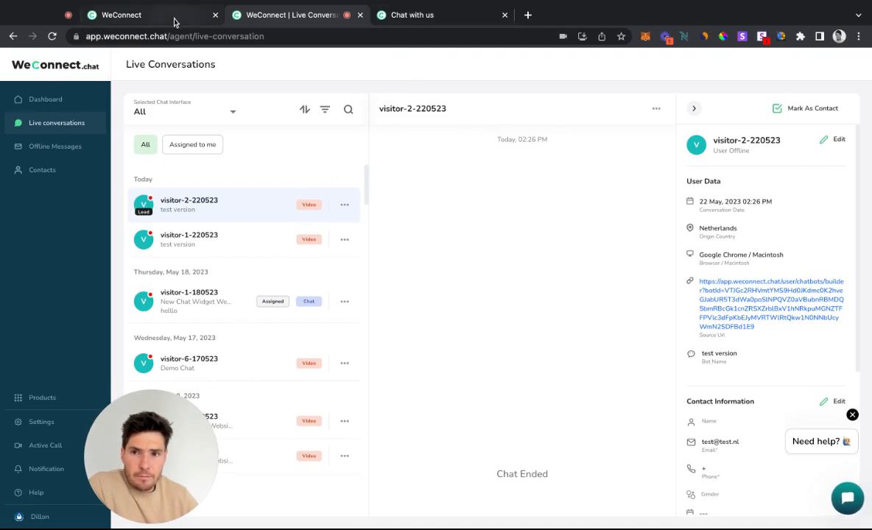
In the chat landing preview, answer the e-mail question with the saved test e-mail address and send it
click(394, 15)
click(326, 439)
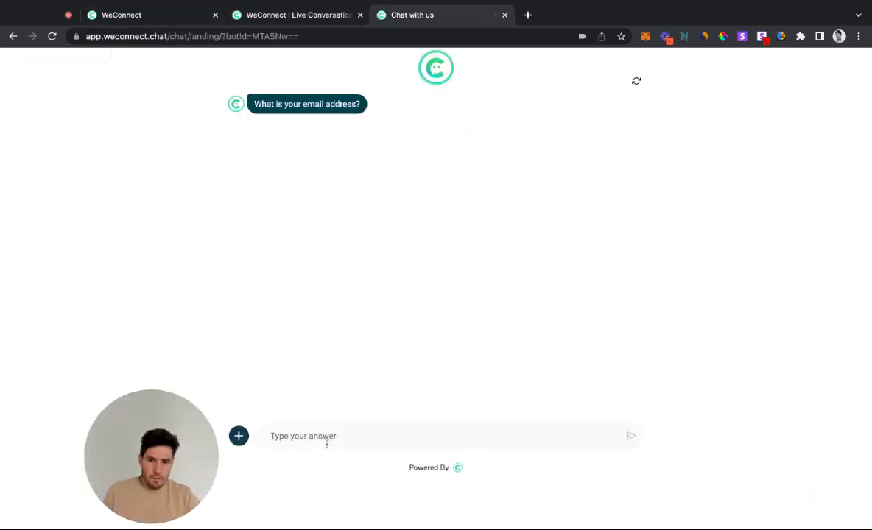
text(t)
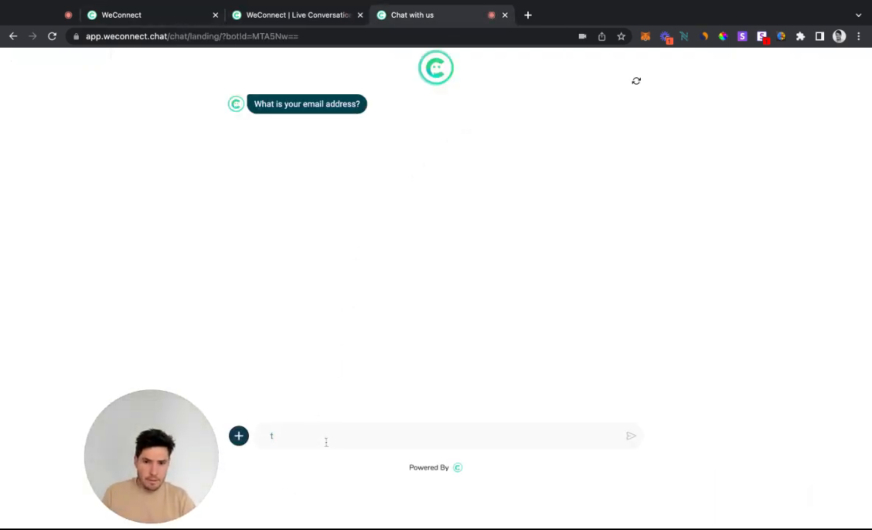
click(327, 460)
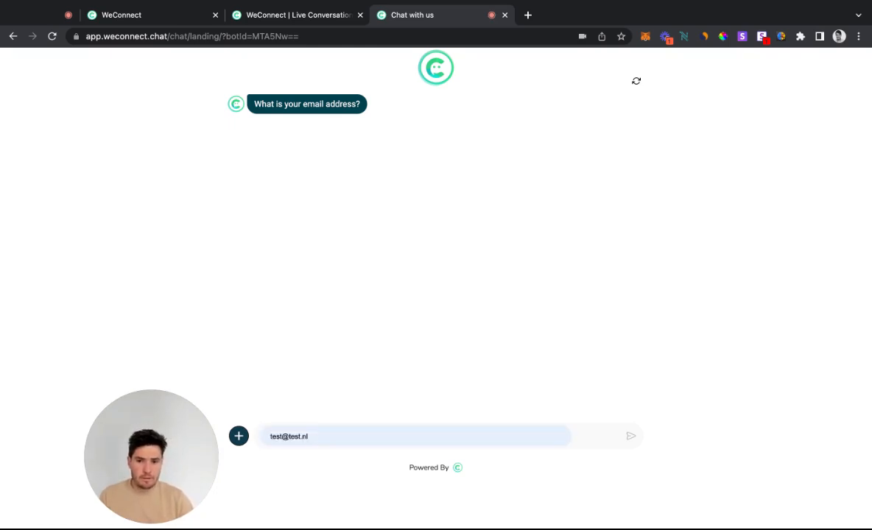
click(635, 438)
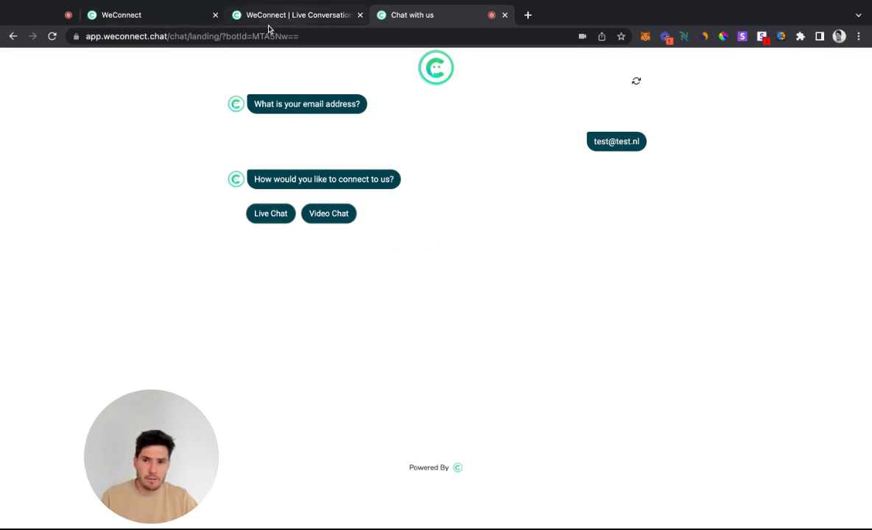
Open the newest test version visitor's live conversation, review its messages and user details, and return to the chat landing preview
click(196, 23)
click(291, 15)
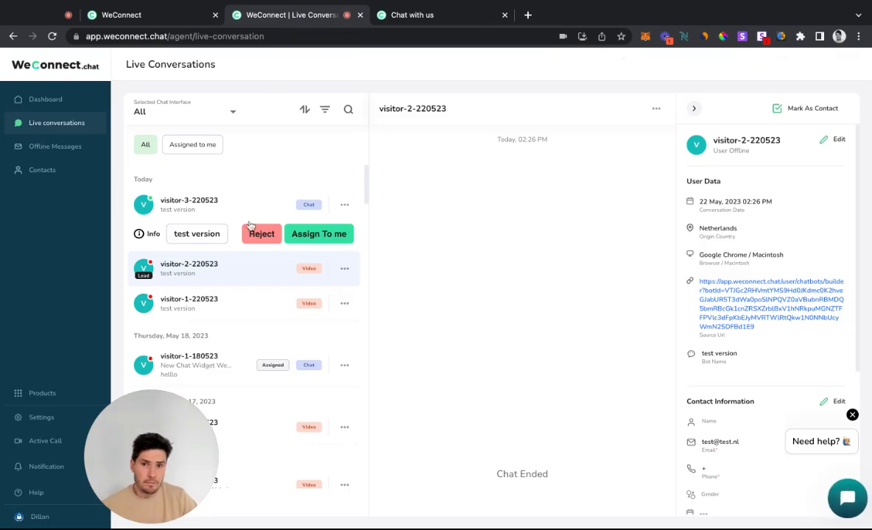
click(196, 208)
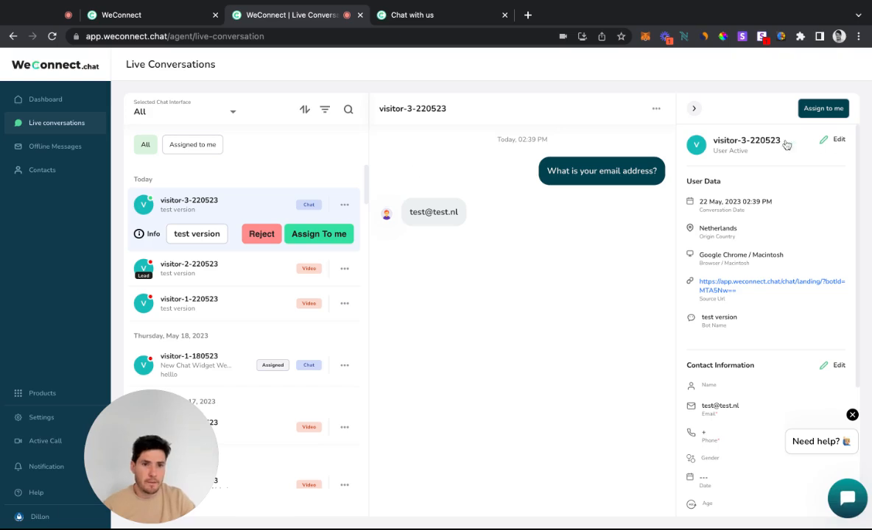
click(451, 16)
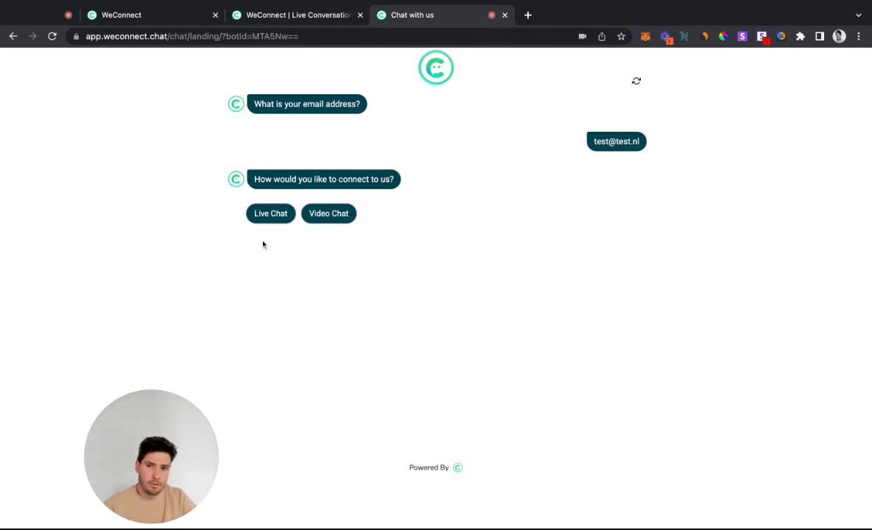
Choose Video Chat as the connection method in the chat landing preview, and accept the visitor's request in the agent dashboard's live conversations
click(294, 4)
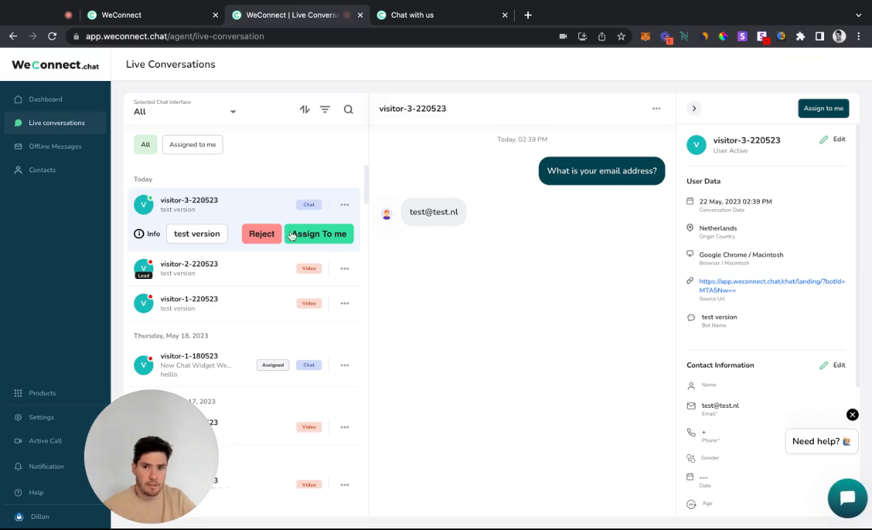
click(383, 13)
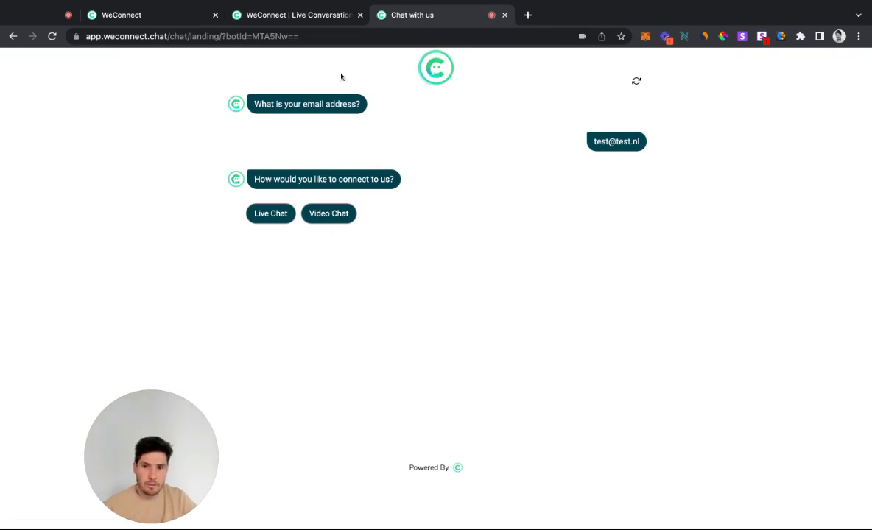
click(334, 216)
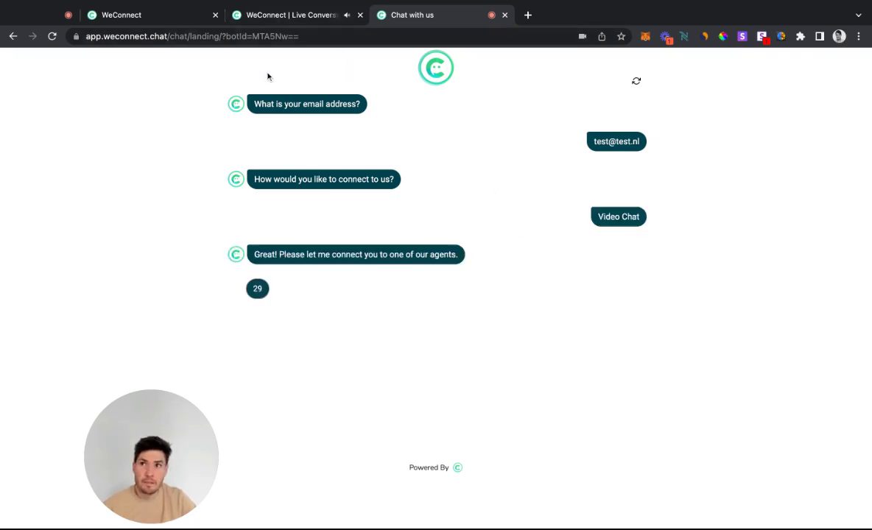
click(296, 16)
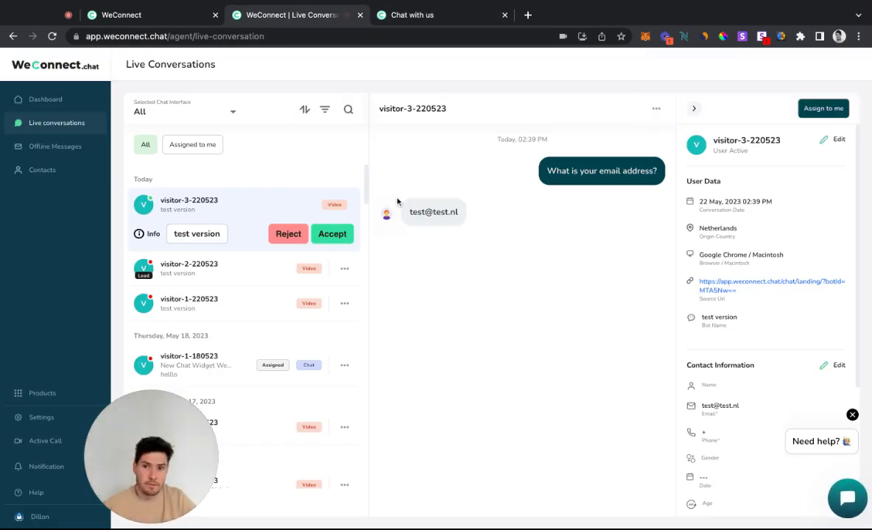
click(344, 237)
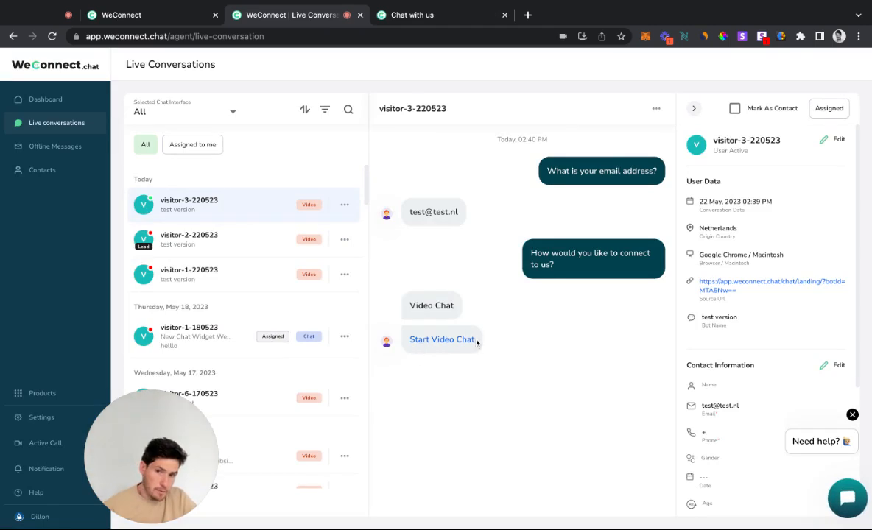
Start the video chat from the landing preview and join the meeting as Client with microphone and camera off
click(436, 16)
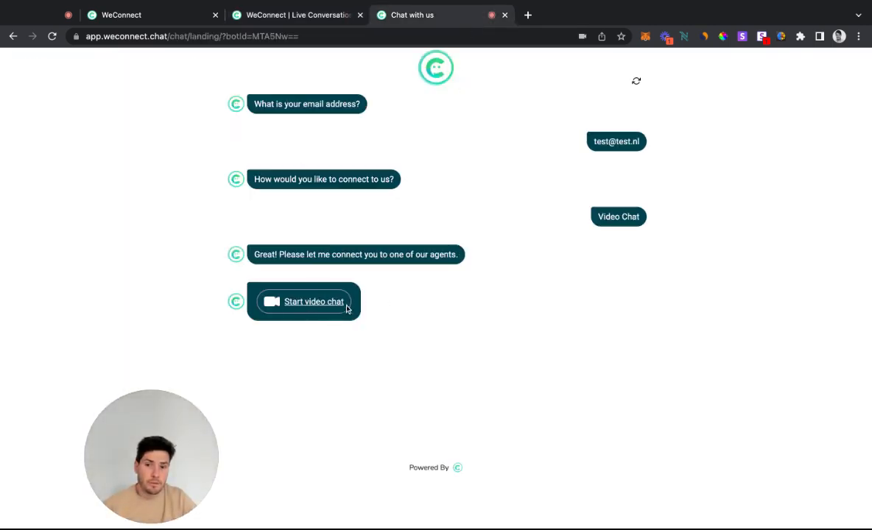
click(303, 303)
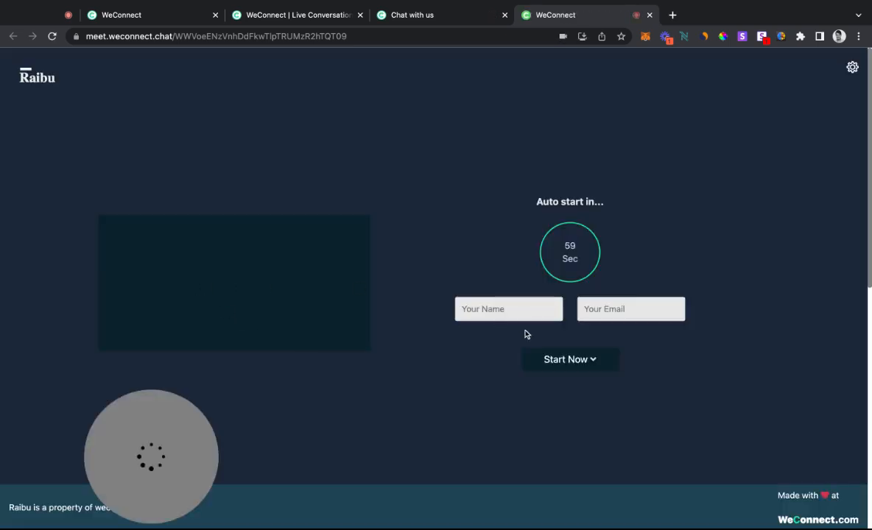
click(574, 361)
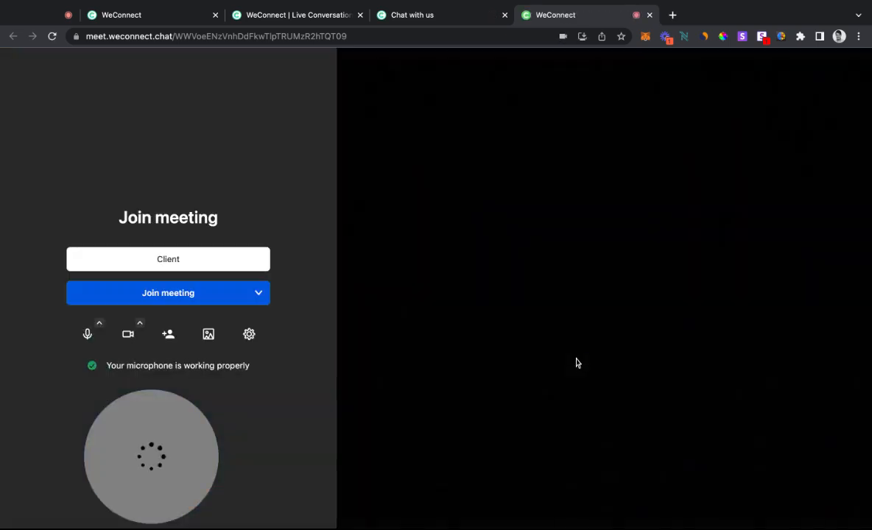
click(170, 257)
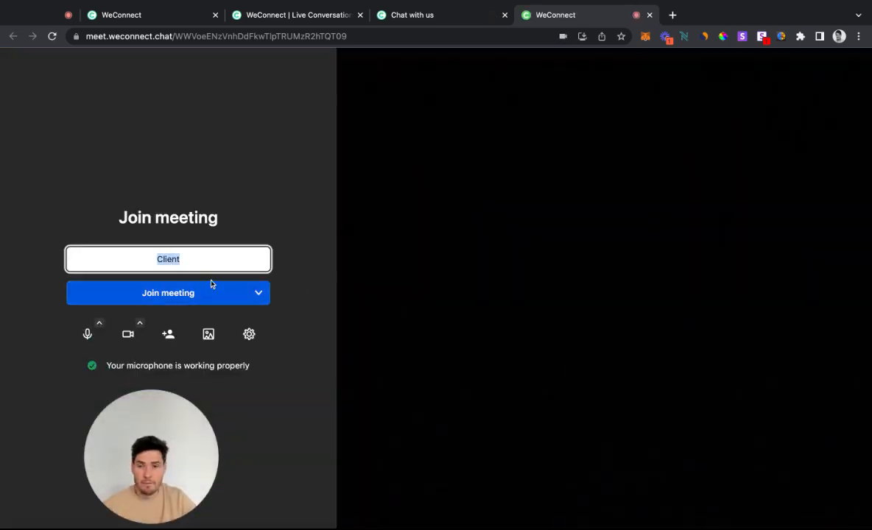
click(224, 294)
click(87, 334)
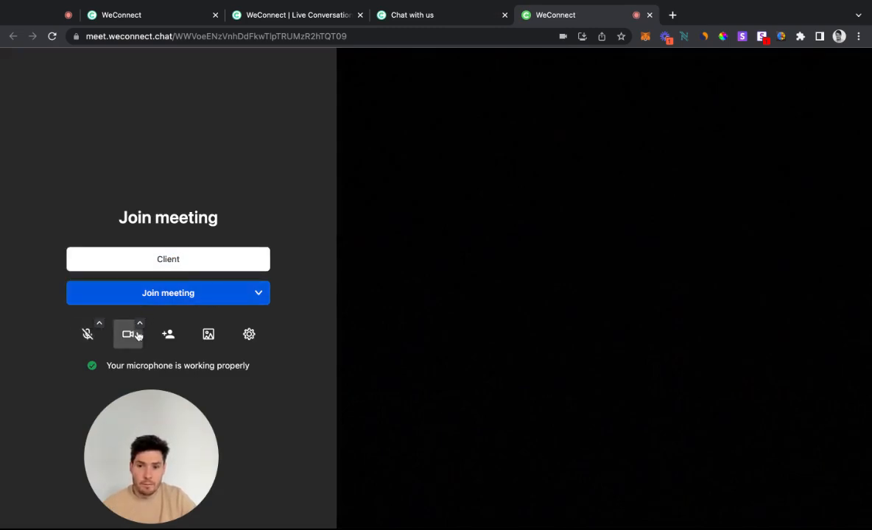
click(129, 338)
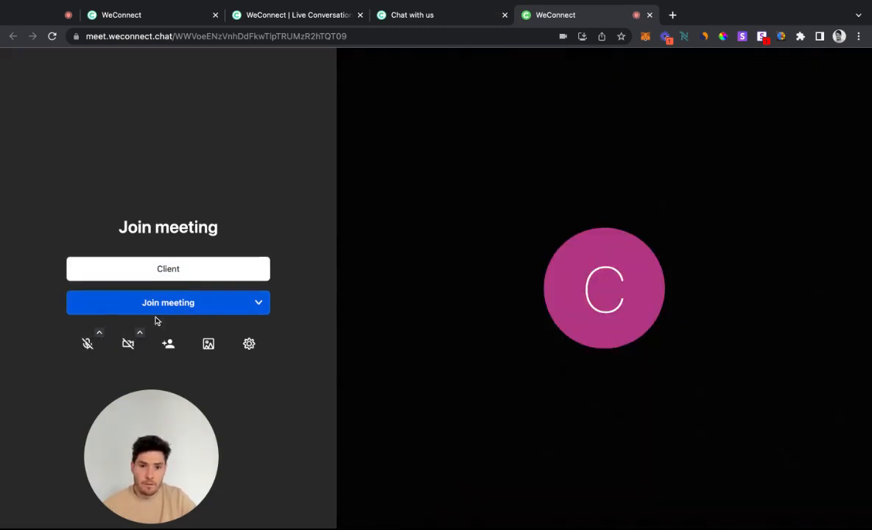
click(162, 293)
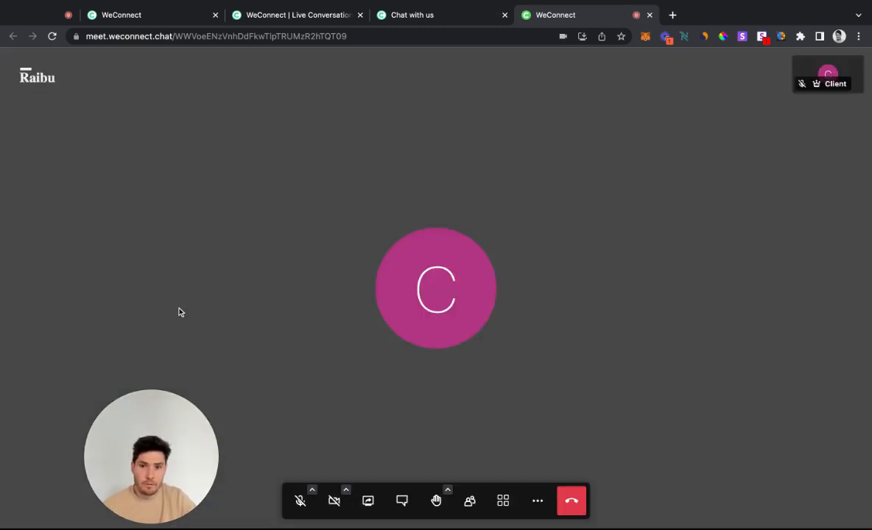
Start the video chat from the visitor's live conversation, join the meeting as Agent, and show both participants in tile view
click(374, 14)
click(254, 16)
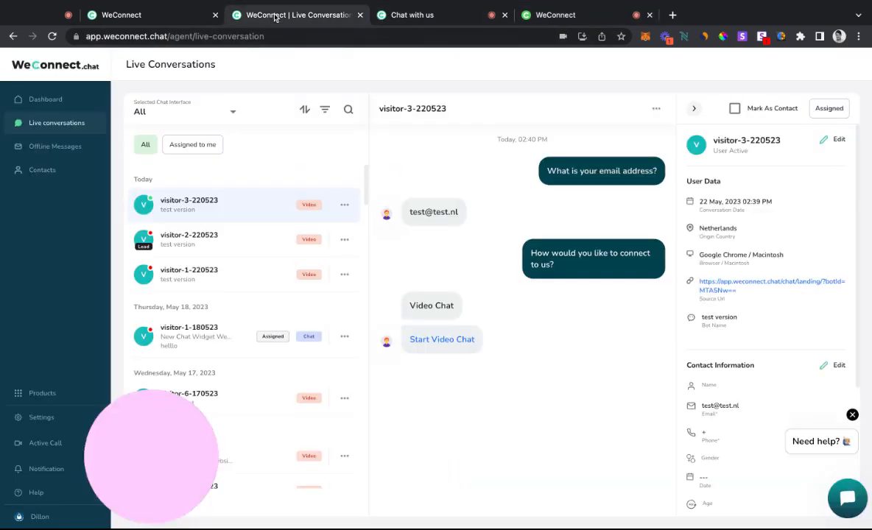
click(440, 342)
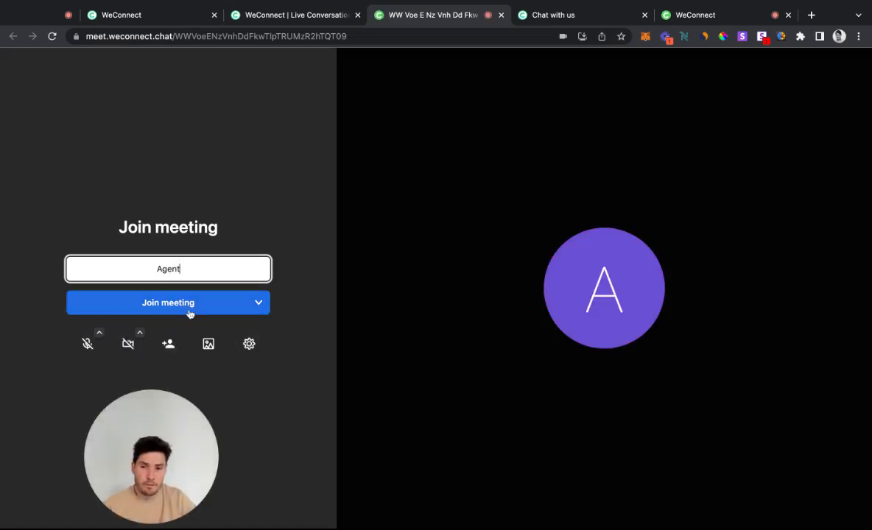
click(195, 303)
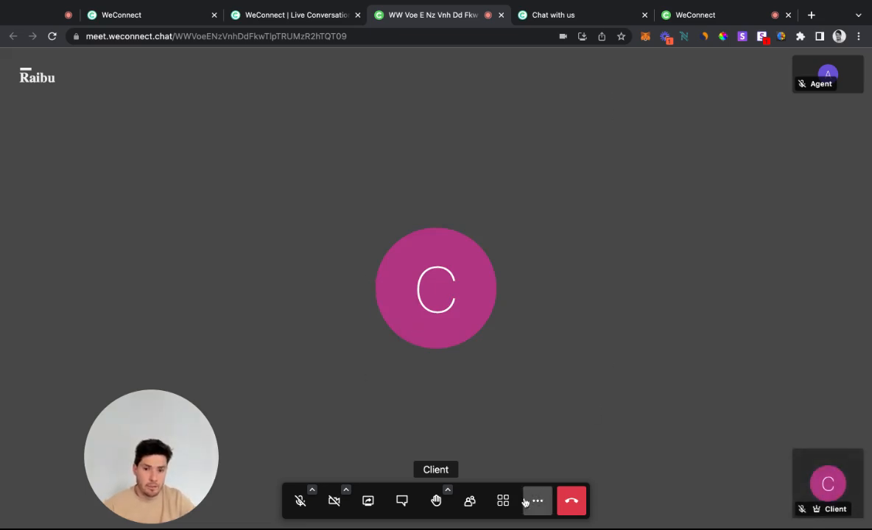
click(502, 501)
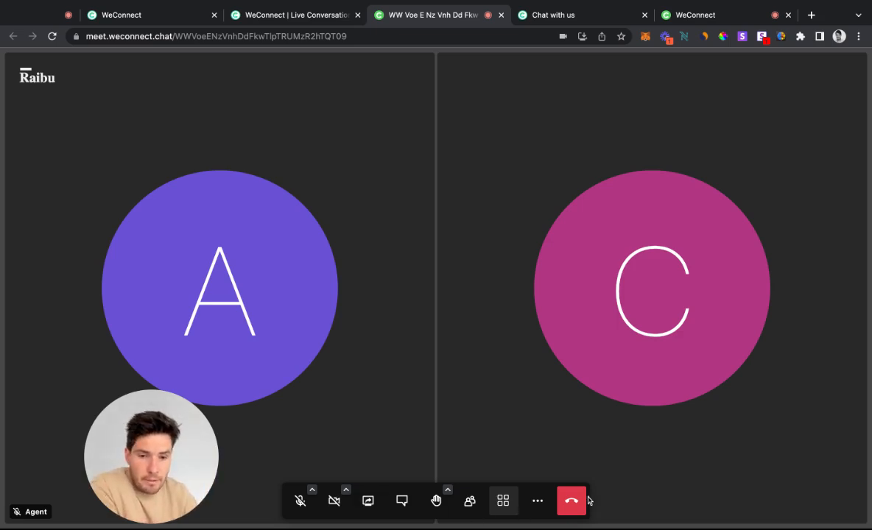
drag(196, 483, 158, 483)
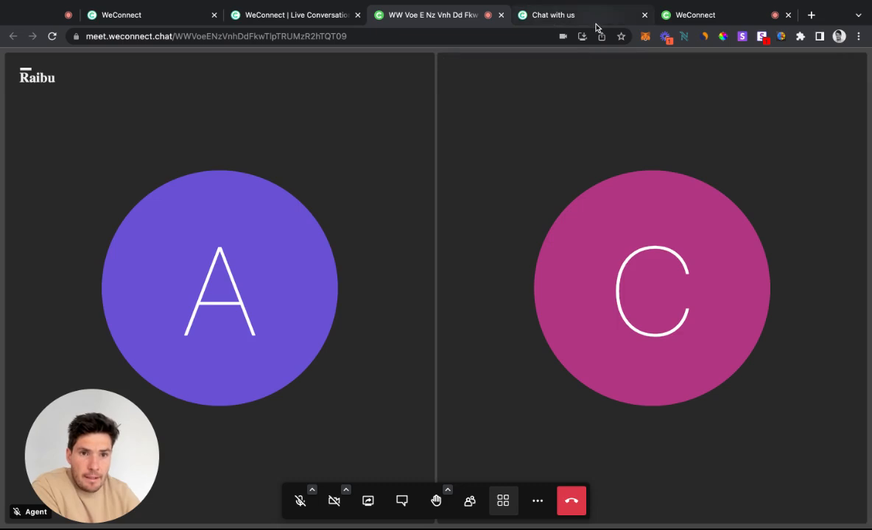
Leave the video meeting as both Agent and Client, and dismiss the meeting experience rating form without filling it in
click(578, 507)
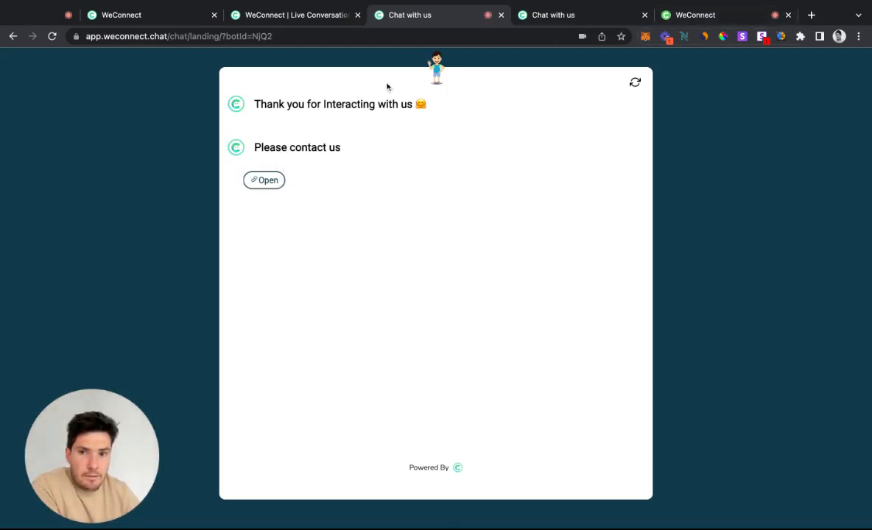
click(709, 15)
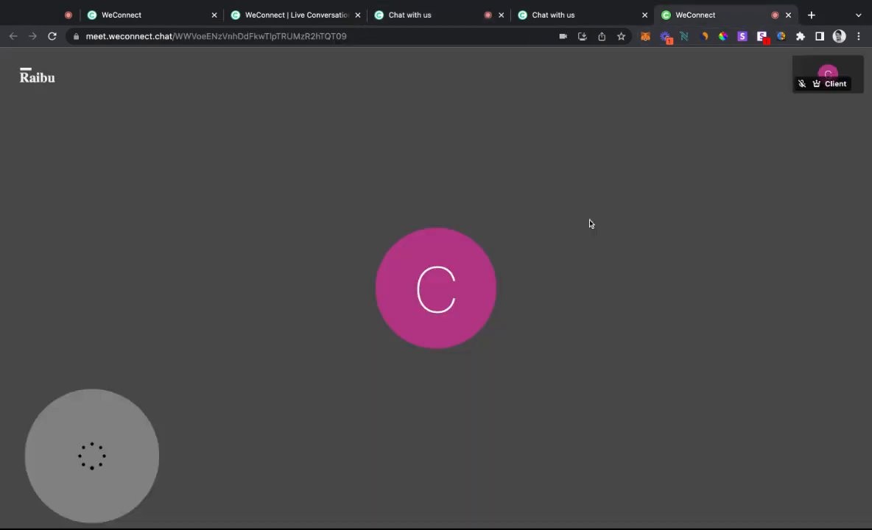
click(572, 501)
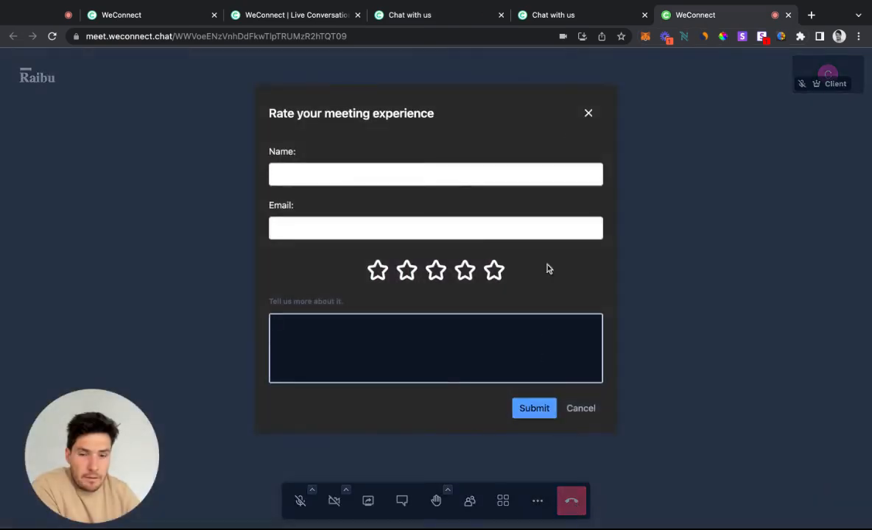
click(585, 114)
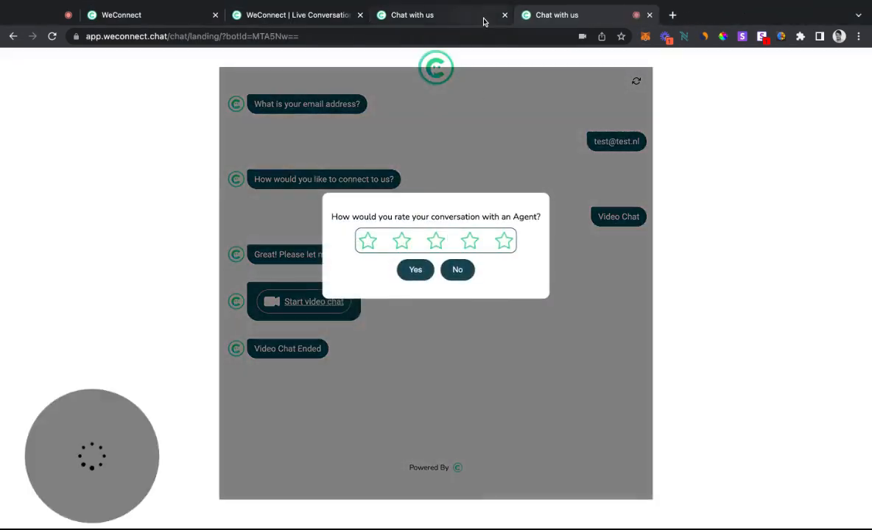
Submit a five-star rating for the agent conversation in the landing preview, and close the extra thank-you chat page
click(502, 242)
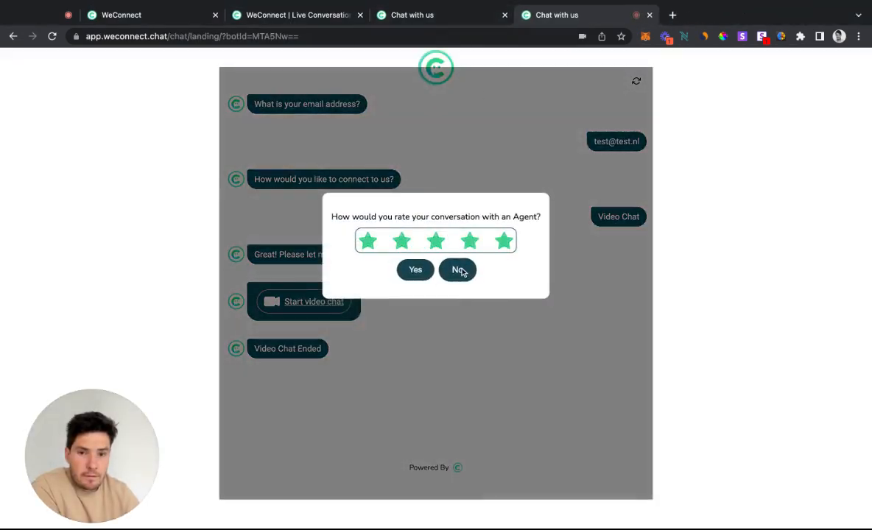
click(414, 270)
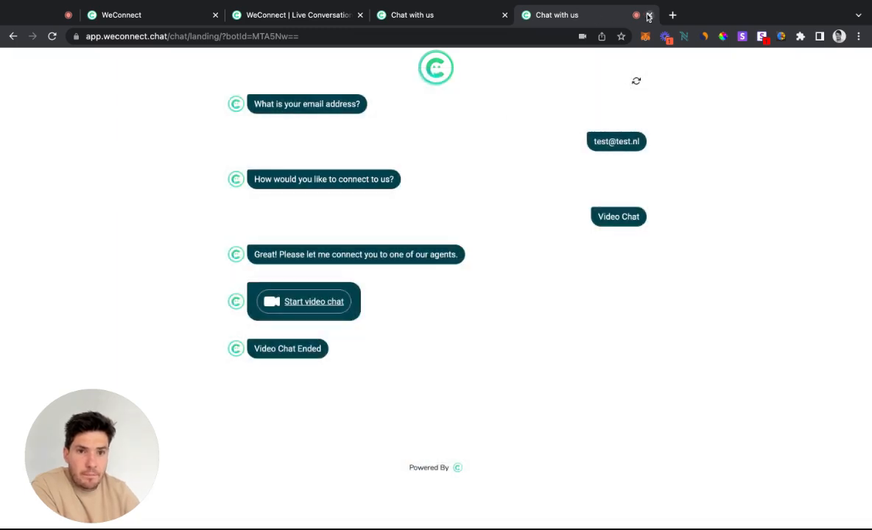
click(448, 16)
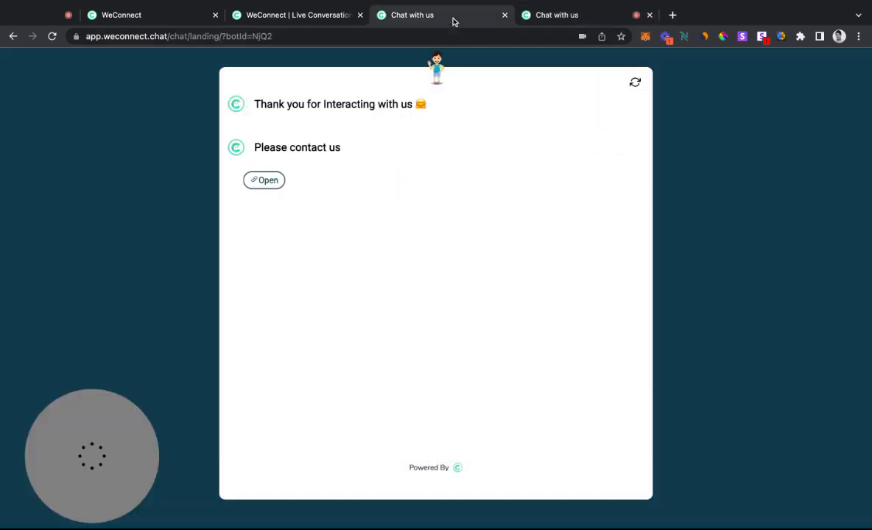
click(505, 16)
Review the ended video conversation in the agent dashboard and mark its visitor as a contact
click(333, 18)
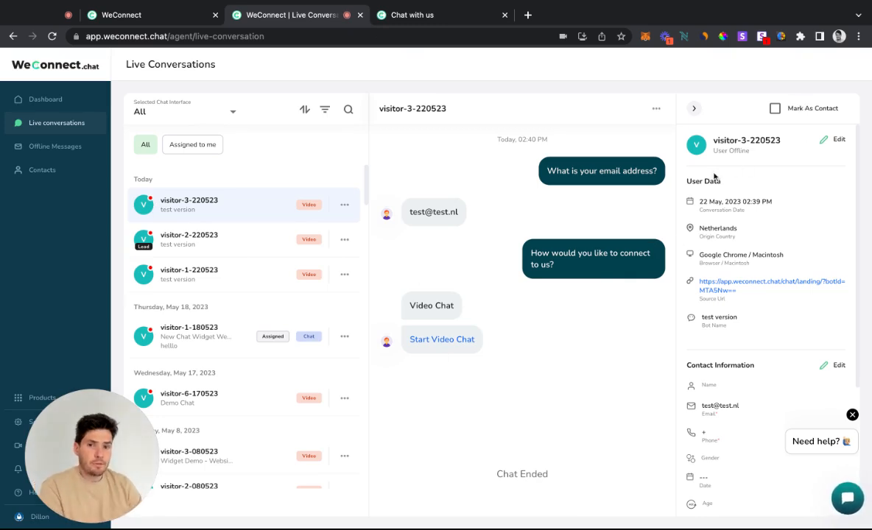
drag(409, 213, 441, 212)
click(456, 211)
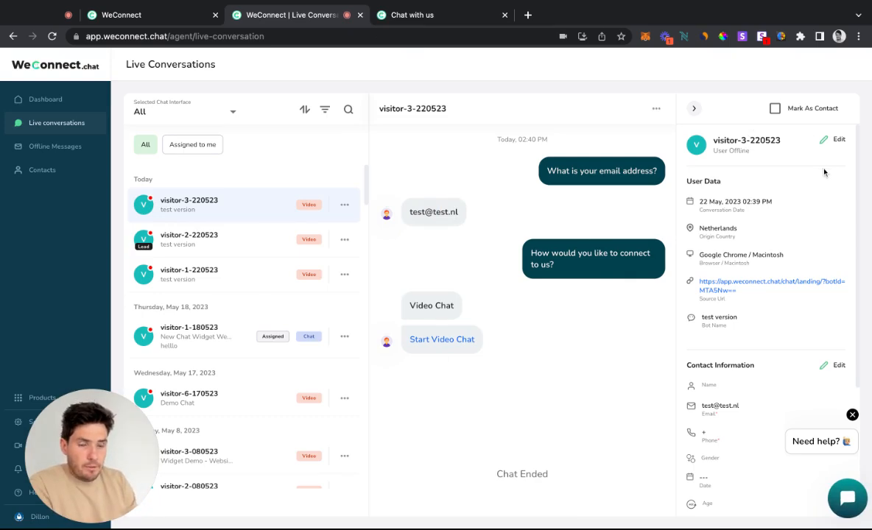
click(775, 110)
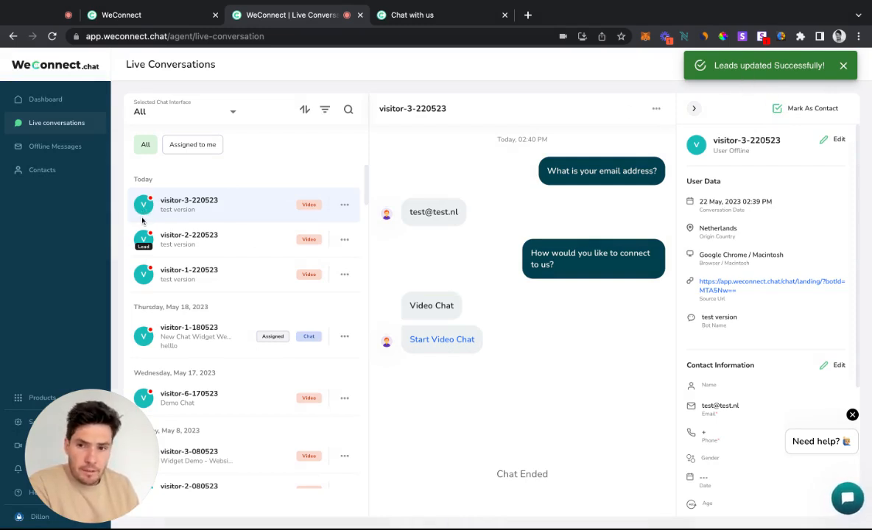
Open the agent dashboard's contacts list and examine the saved contacts' e-mail entries
click(52, 147)
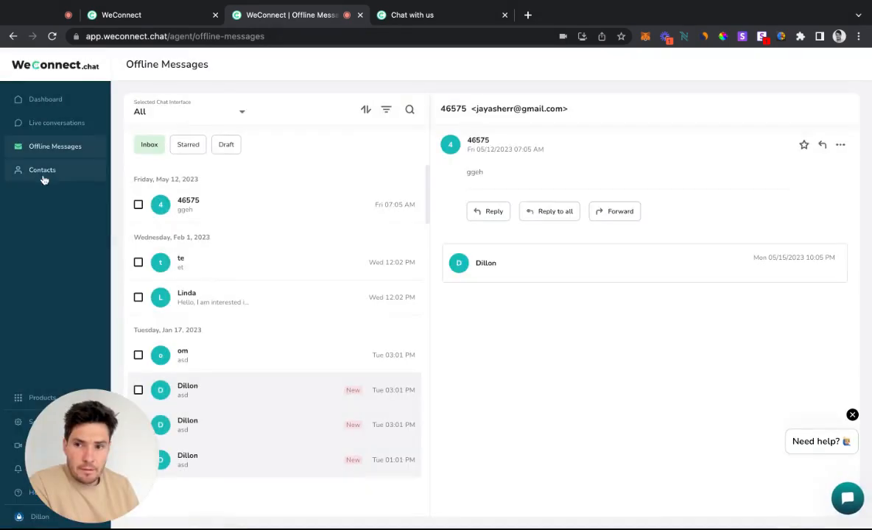
click(43, 171)
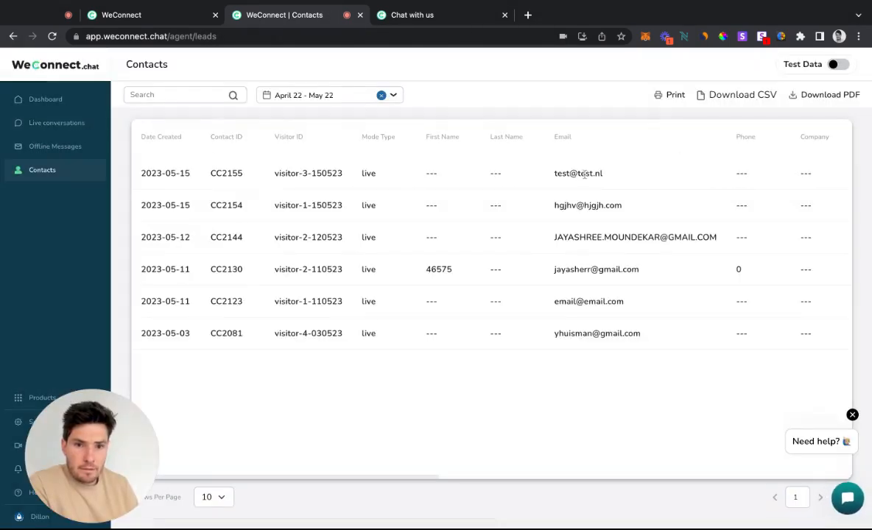
drag(586, 173, 533, 181)
Return to the visitor's live conversation, review the contact information fields, and open the note for editing
click(67, 123)
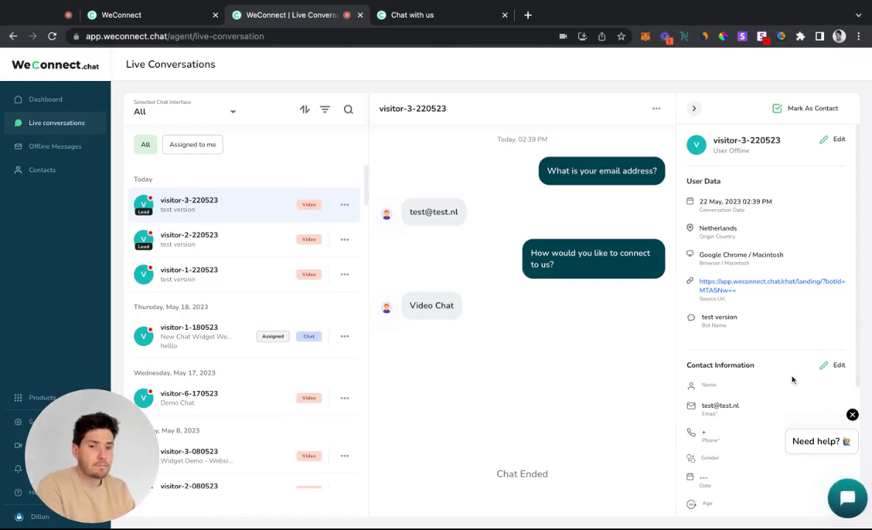
scroll(794, 379, down, 3)
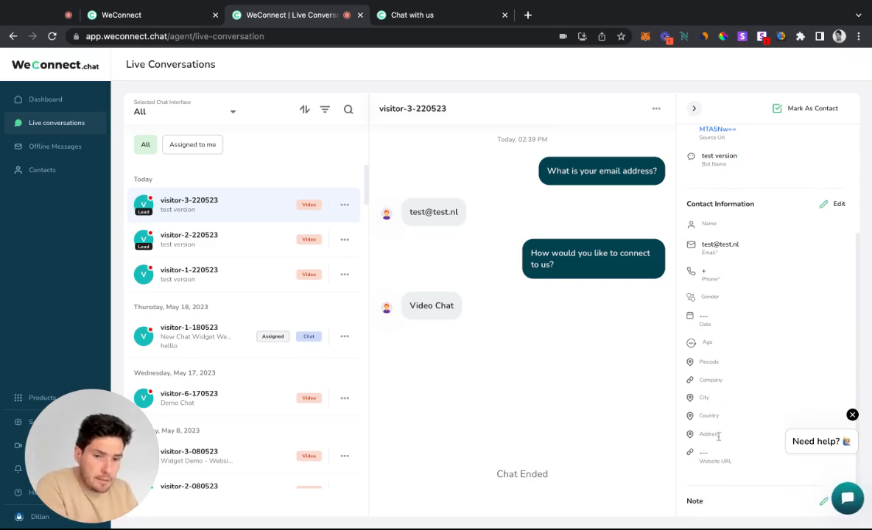
scroll(730, 498, down, 1)
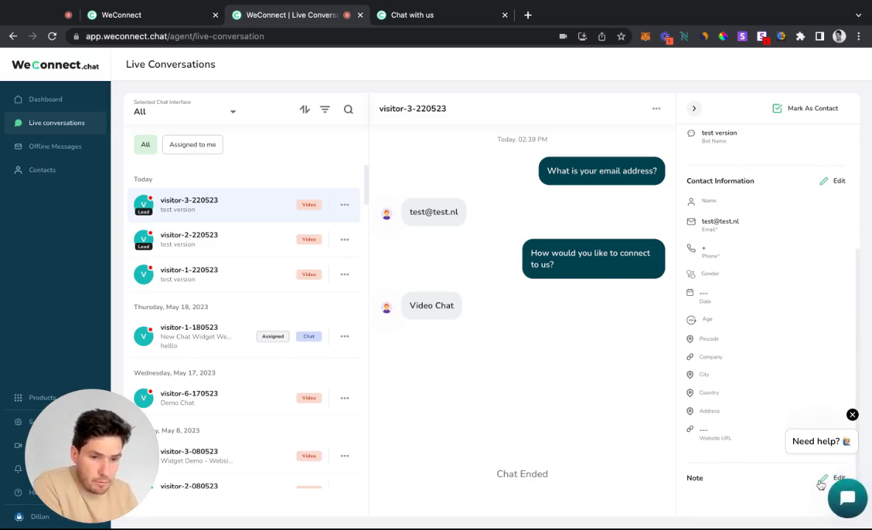
click(820, 484)
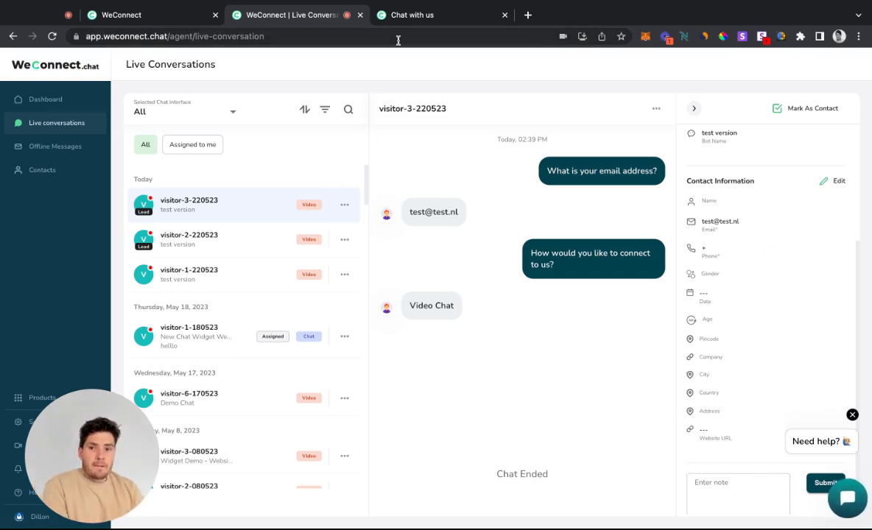
Restart the conversation in the chat landing preview and return to the agent dashboard's live conversations
click(411, 15)
click(636, 82)
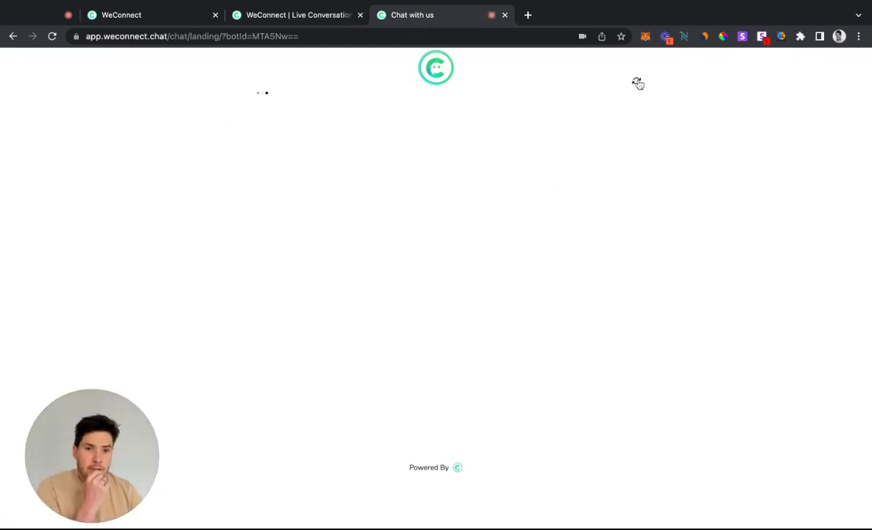
click(298, 17)
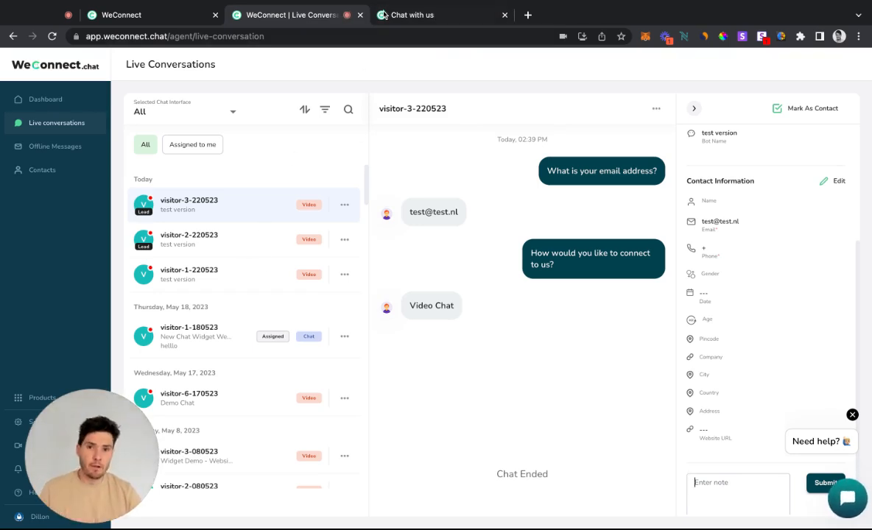
Return to the chat landing preview and answer the e-mail question by sending a test e-mail address
click(404, 17)
click(310, 437)
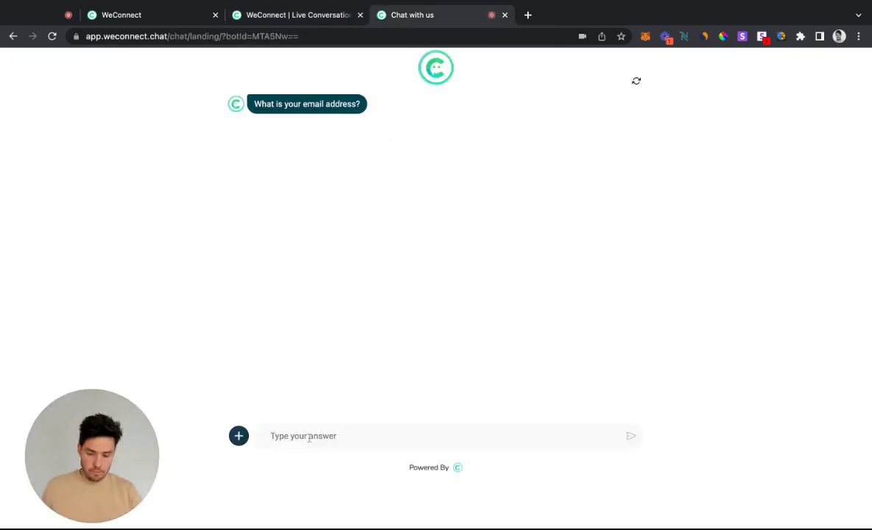
text(t)
key(BackSpace)
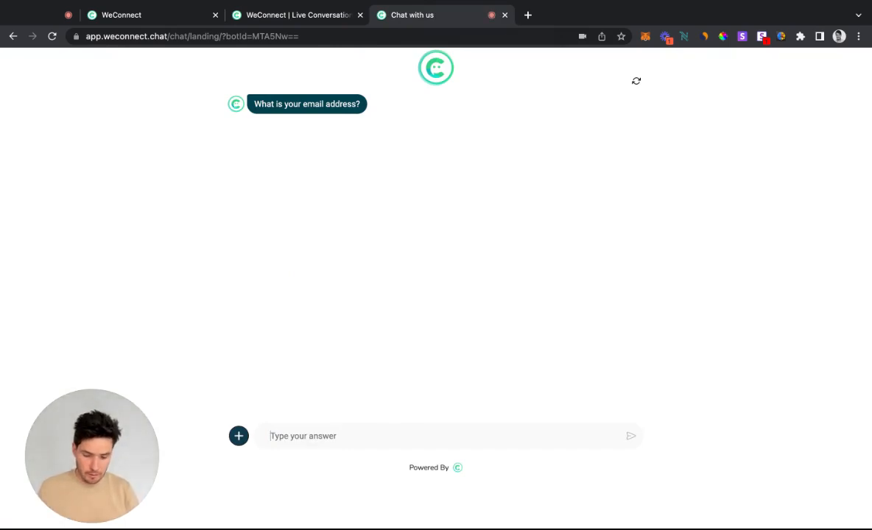
text(dillon@test.nl)
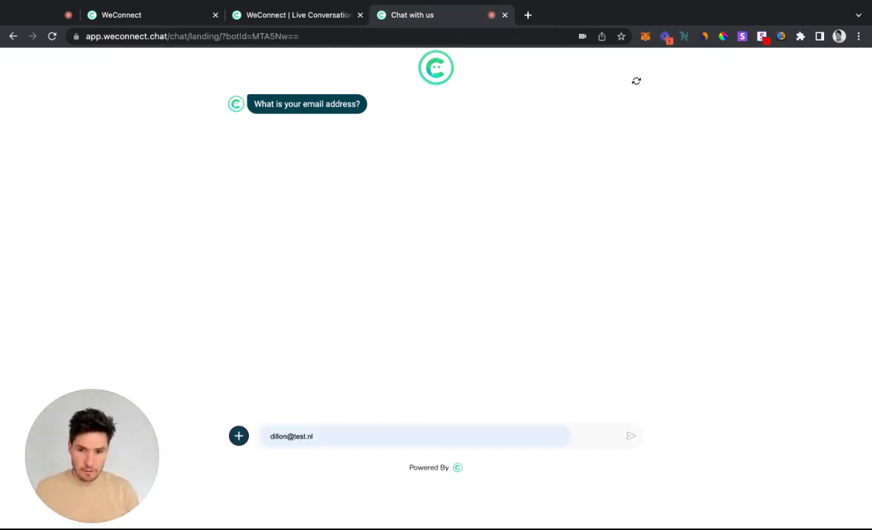
click(632, 437)
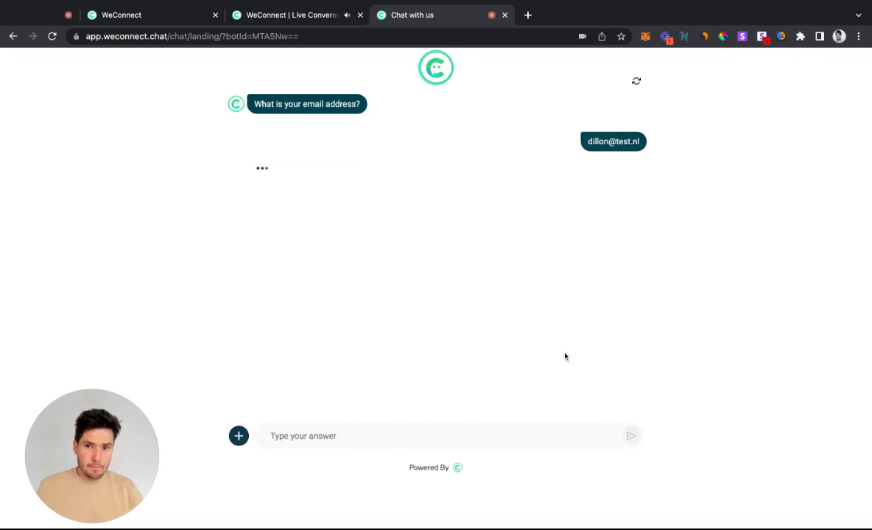
Ignore the new chat notification in the agent dashboard, open the newest visitor's conversation and assign it to yourself
click(237, 14)
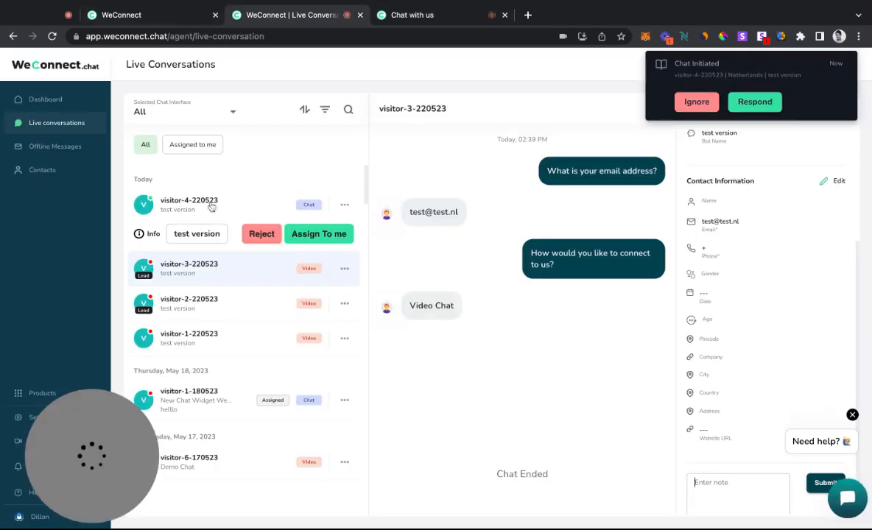
click(691, 103)
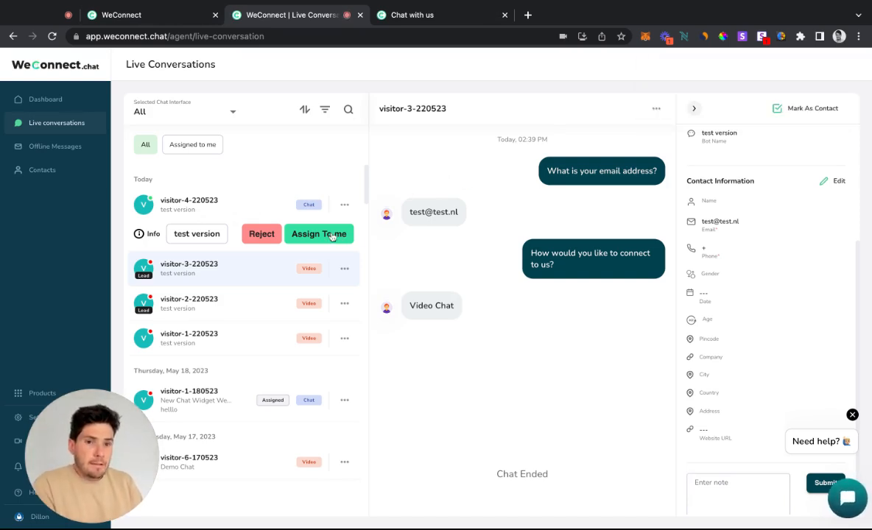
scroll(745, 259, up, 3)
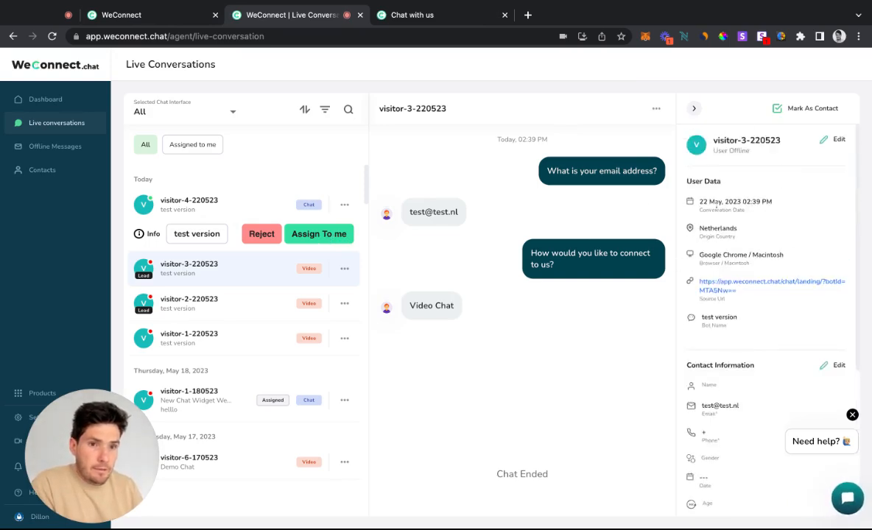
click(198, 204)
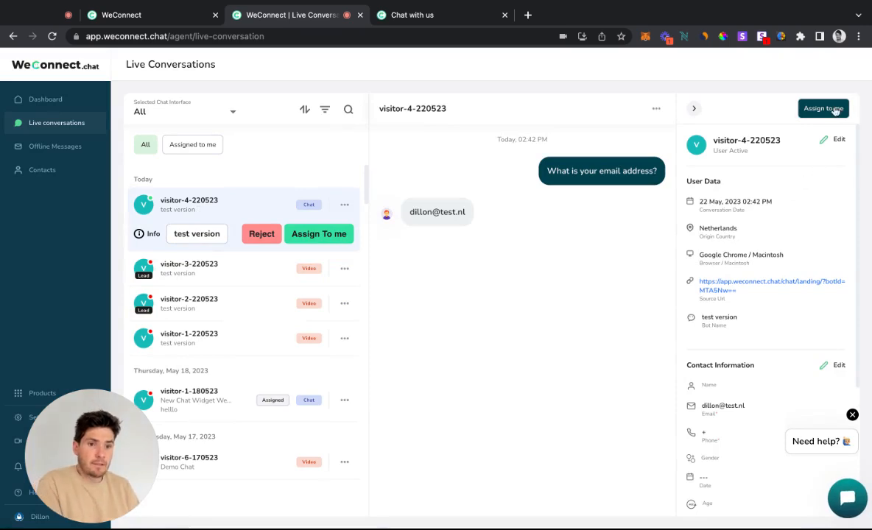
click(317, 234)
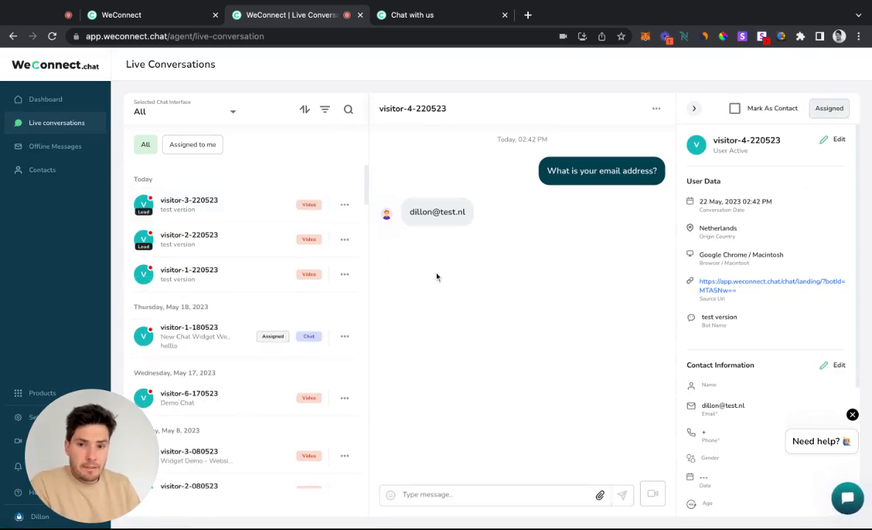
Check the visitor's chat page for the agent takeover and send "hi" to the visitor from the agent dashboard
click(464, 14)
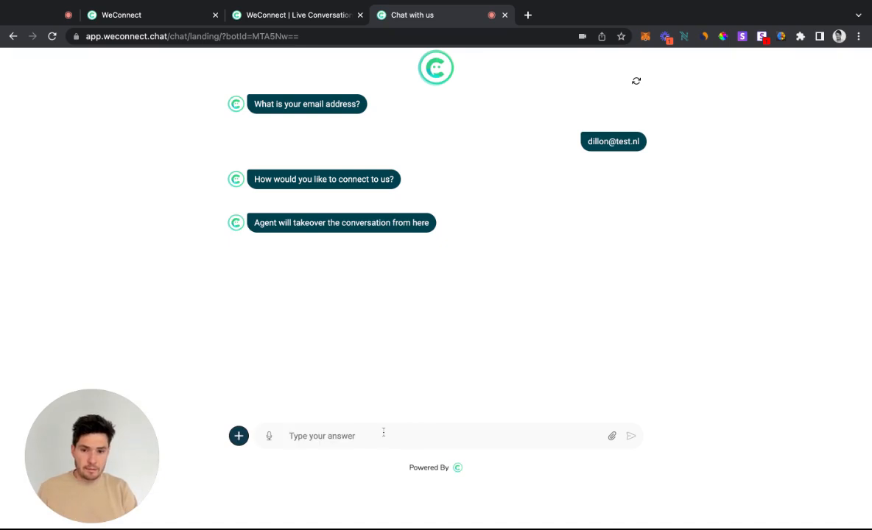
click(319, 16)
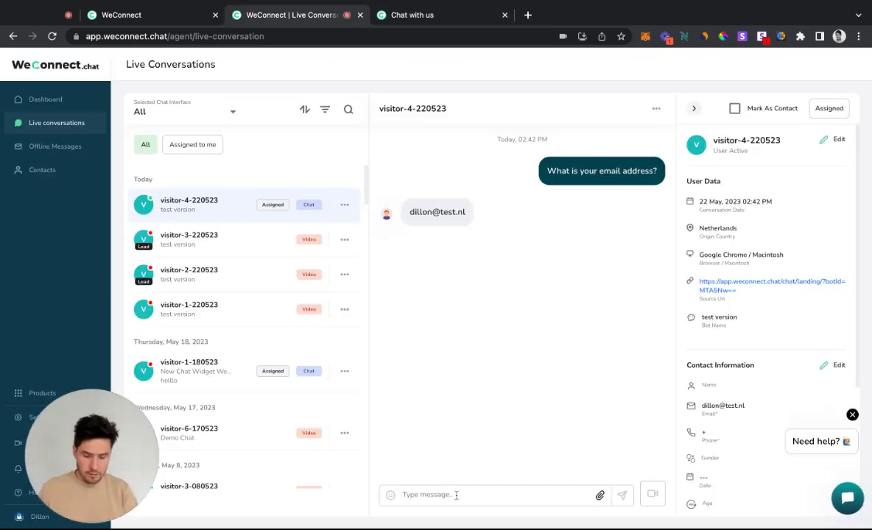
text(hi)
key(Return)
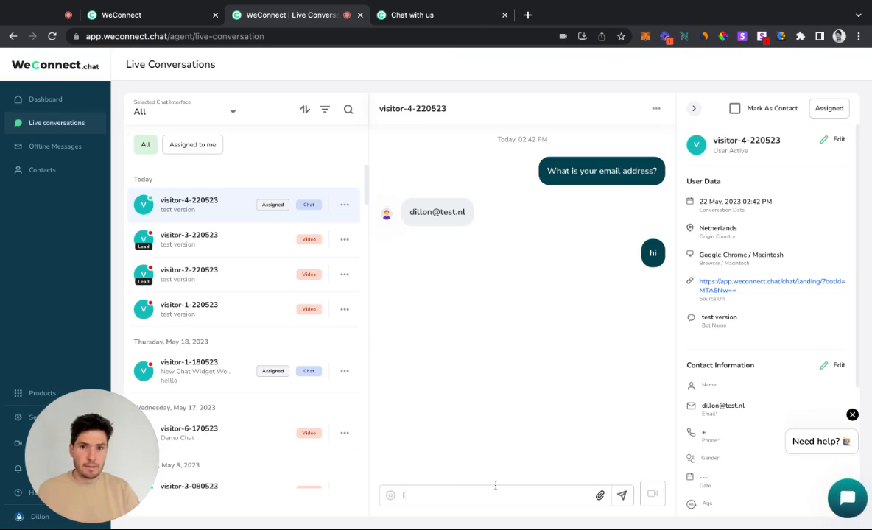
Reply "hello" to the agent from the visitor's chat page
click(418, 15)
text(hello)
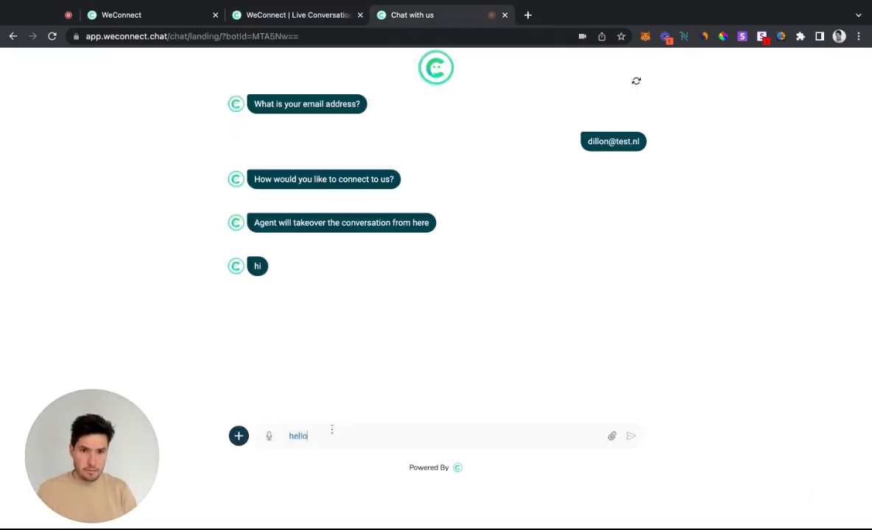
key(Return)
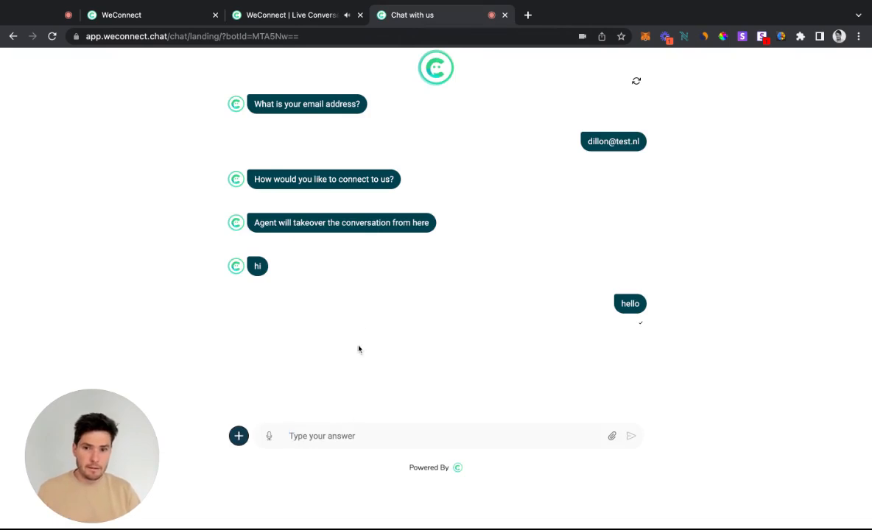
Review the conversation on both sides, send the visitor a video chat invitation from the agent dashboard, and check it on the visitor's chat page
click(302, 16)
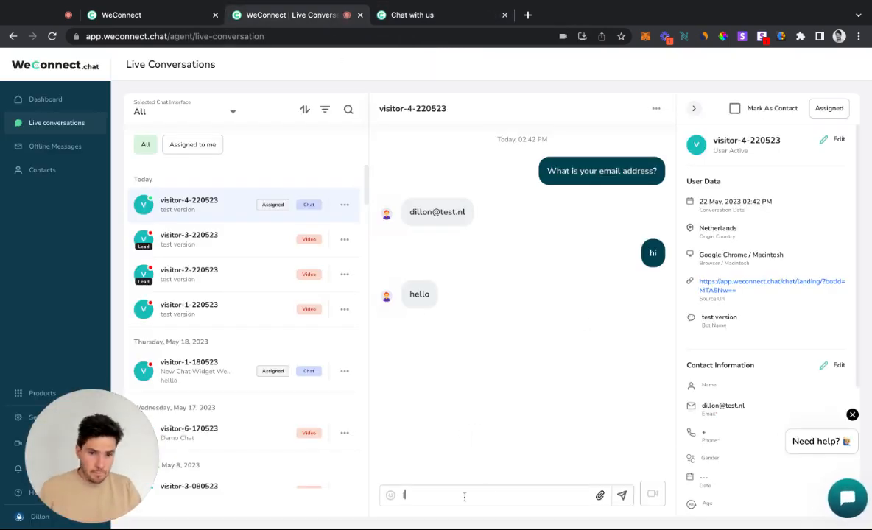
click(438, 15)
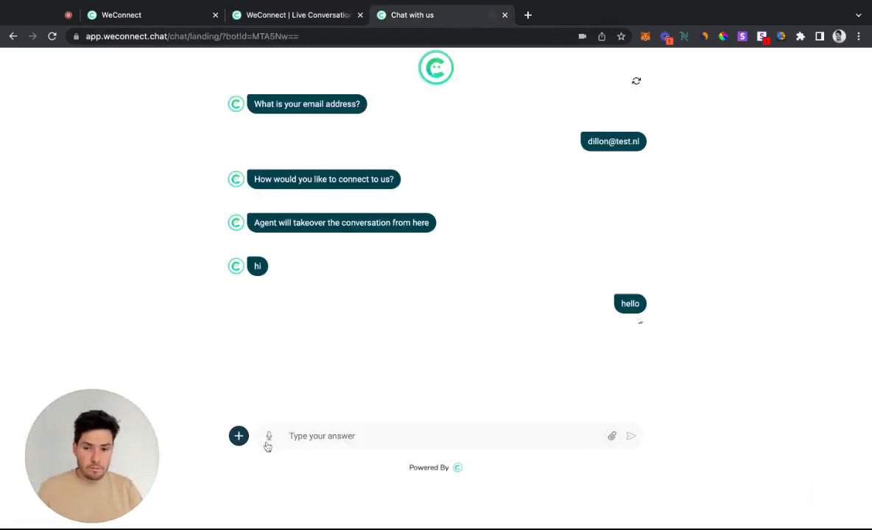
click(298, 17)
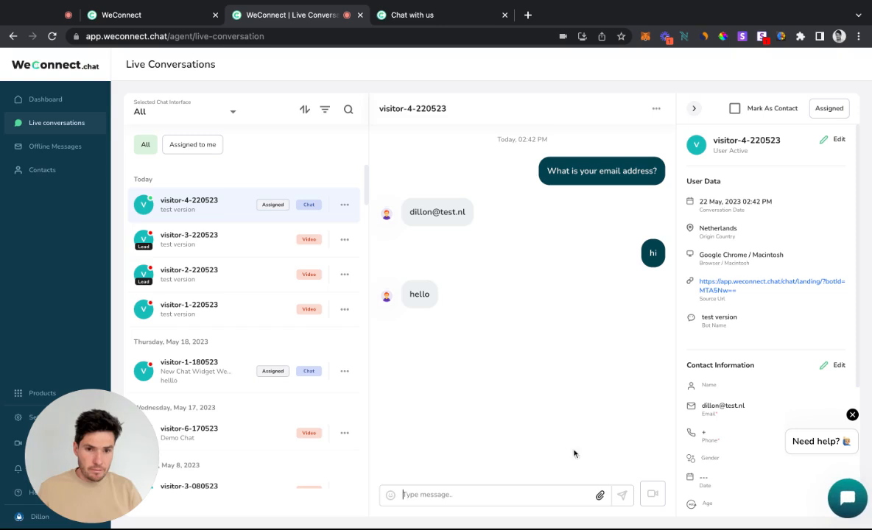
click(655, 501)
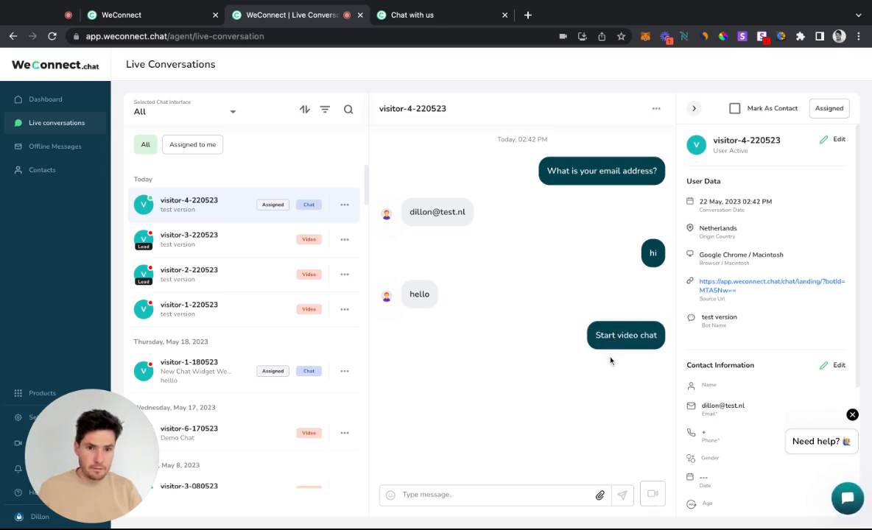
click(417, 18)
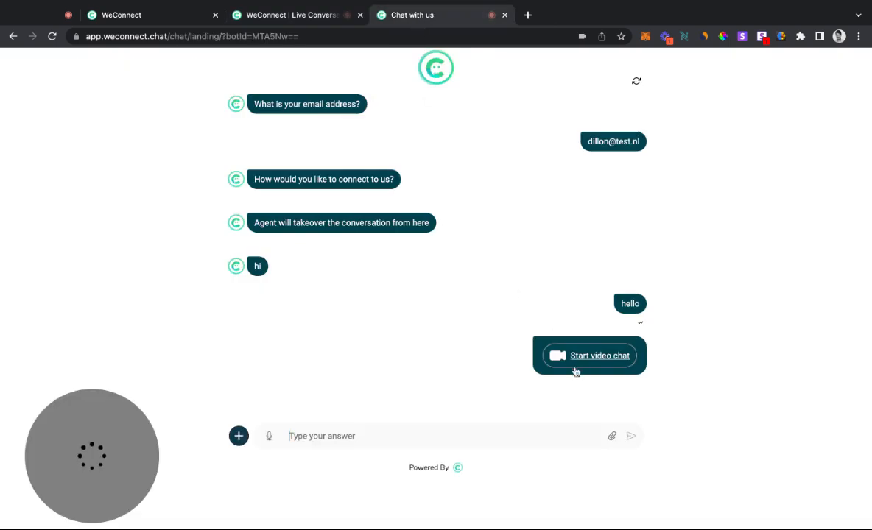
Open the video chat from both the agent's conversation and the visitor's invitation, and close both meeting pages
click(316, 15)
click(608, 336)
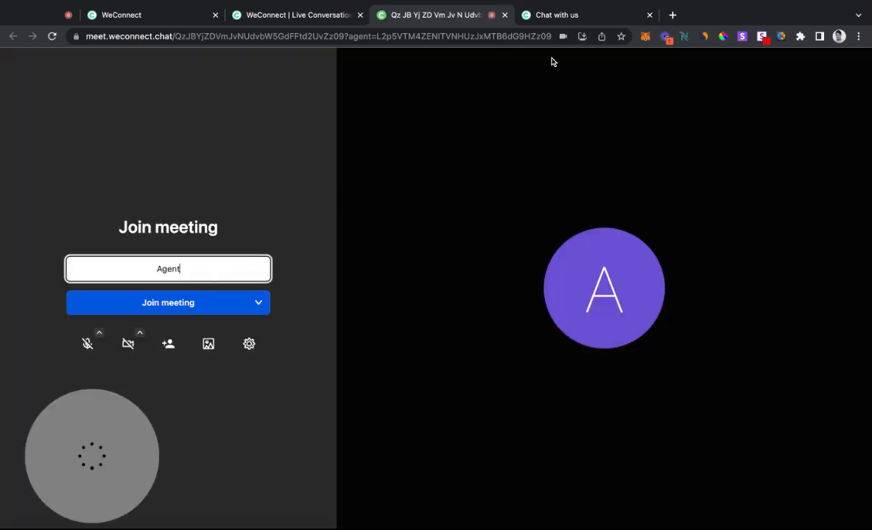
click(573, 10)
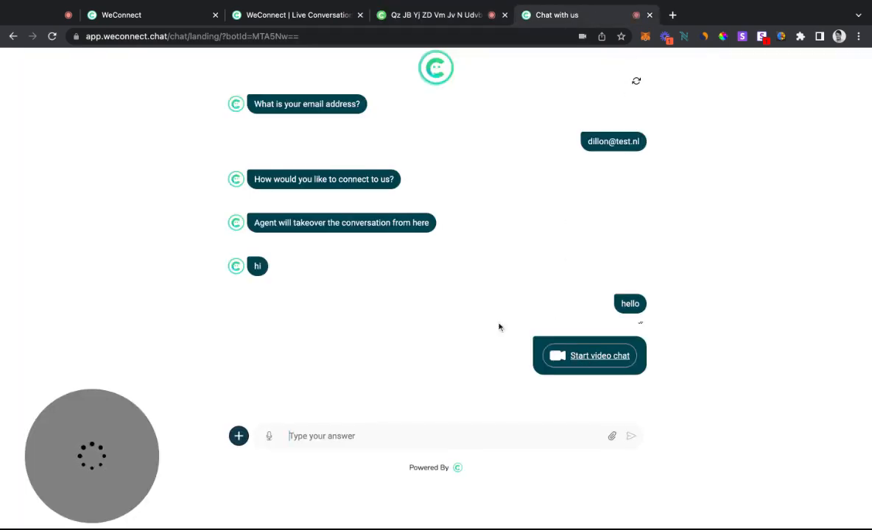
click(560, 356)
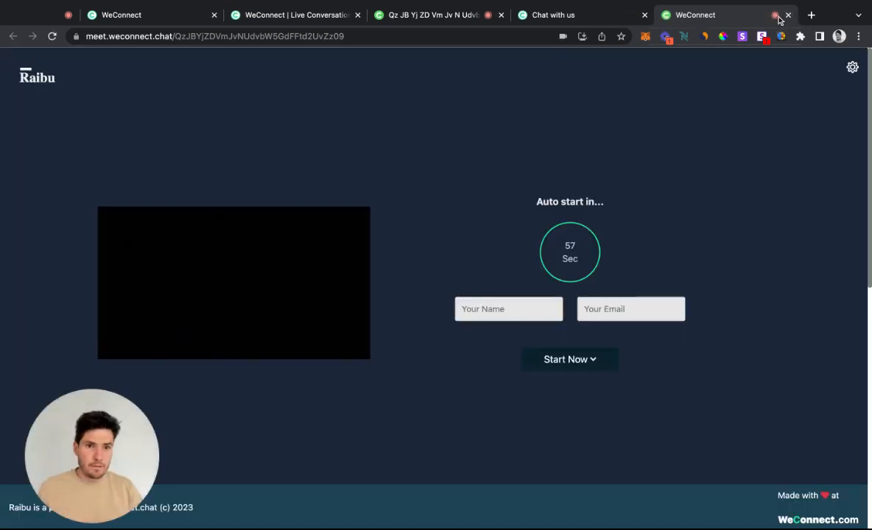
click(788, 15)
click(501, 14)
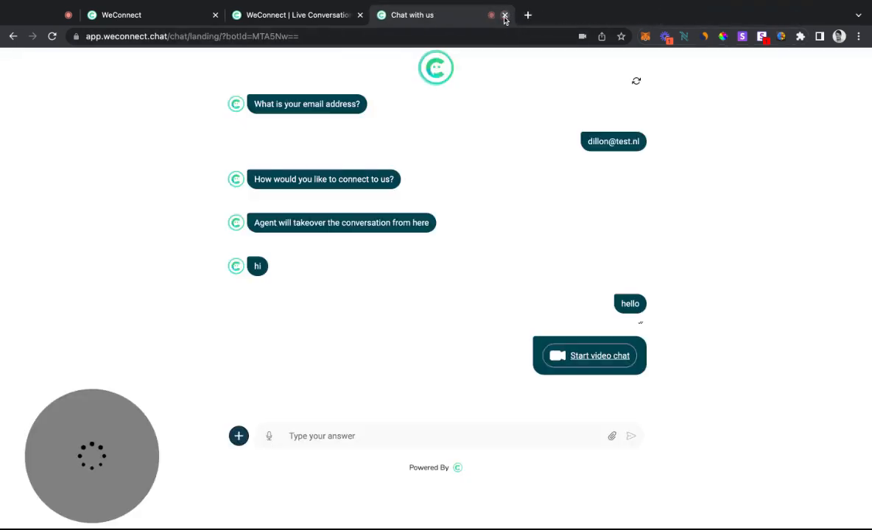
Close the current visitor's chat page and open a fresh preview of the test version chat from the builder, placed after the agent dashboard
click(308, 15)
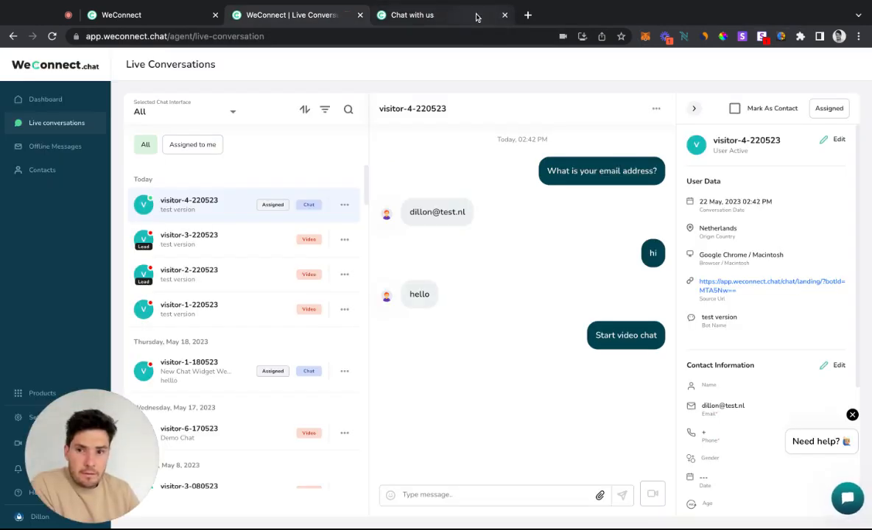
click(506, 15)
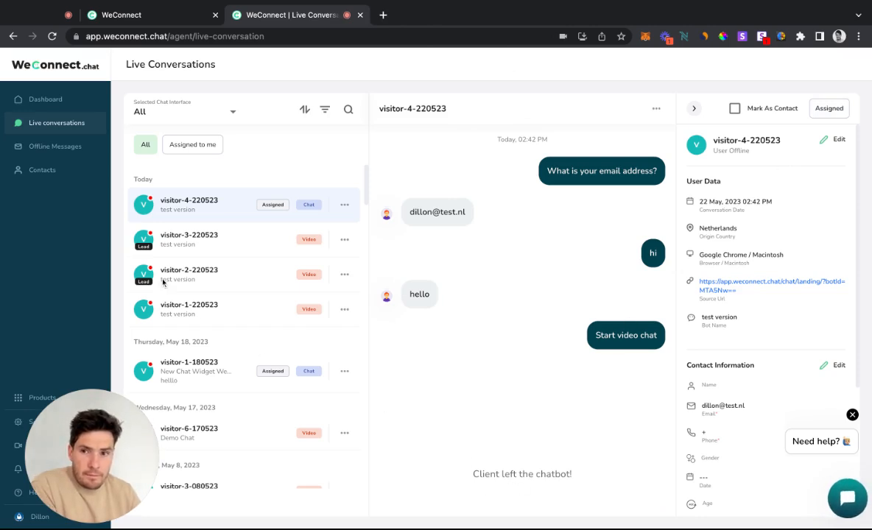
click(182, 18)
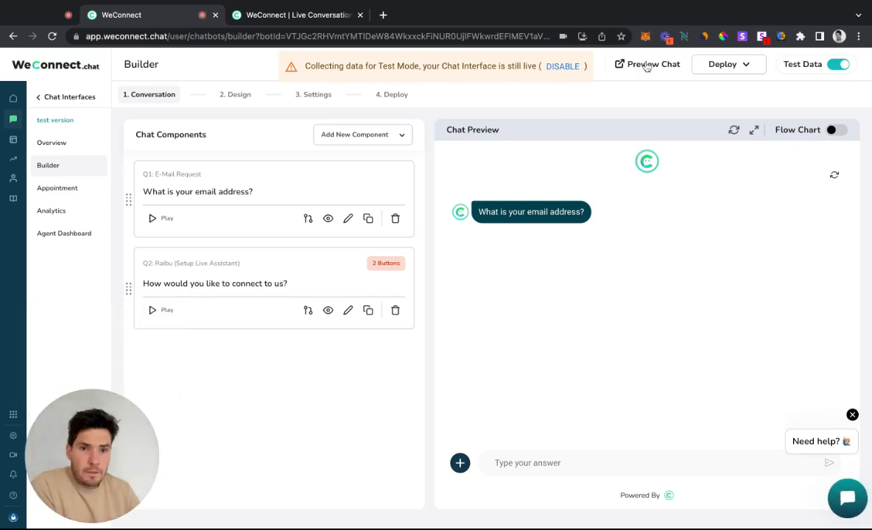
click(634, 65)
drag(288, 17, 428, 37)
click(148, 13)
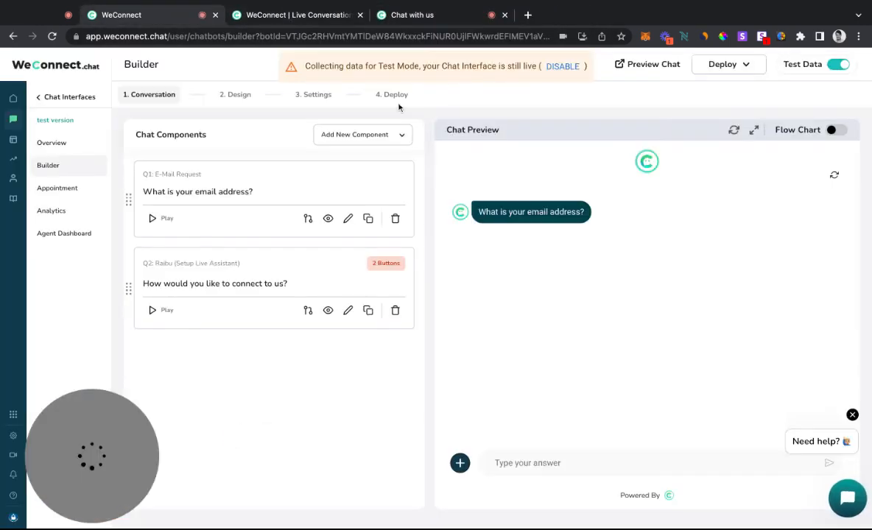
click(297, 15)
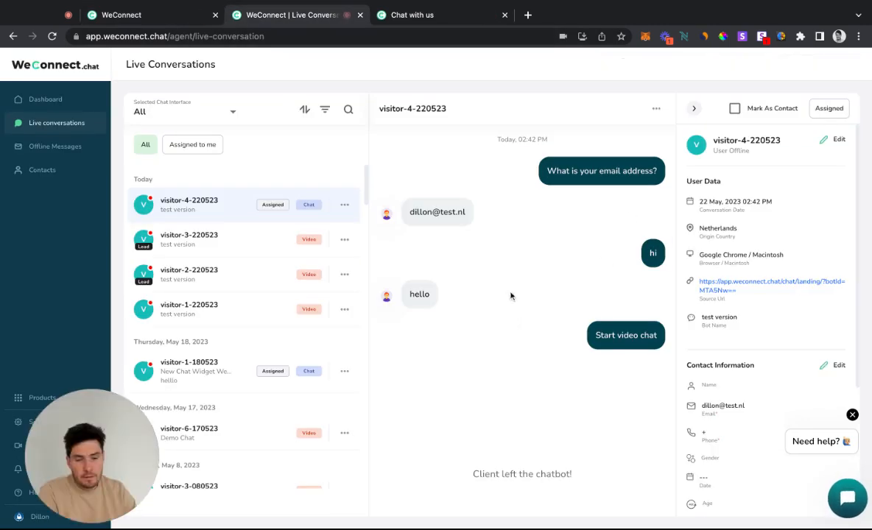
click(447, 16)
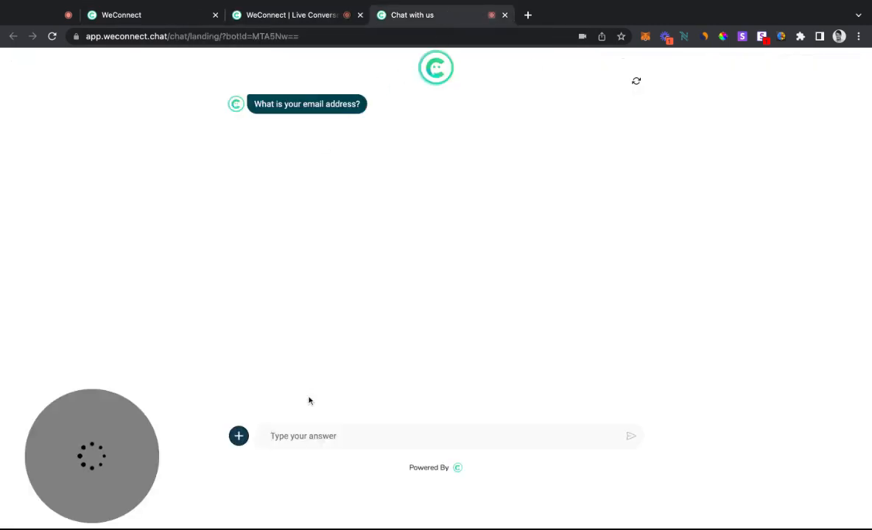
Answer the new preview's e-mail question with a test address and choose Live Chat as the way to connect
click(308, 442)
click(346, 408)
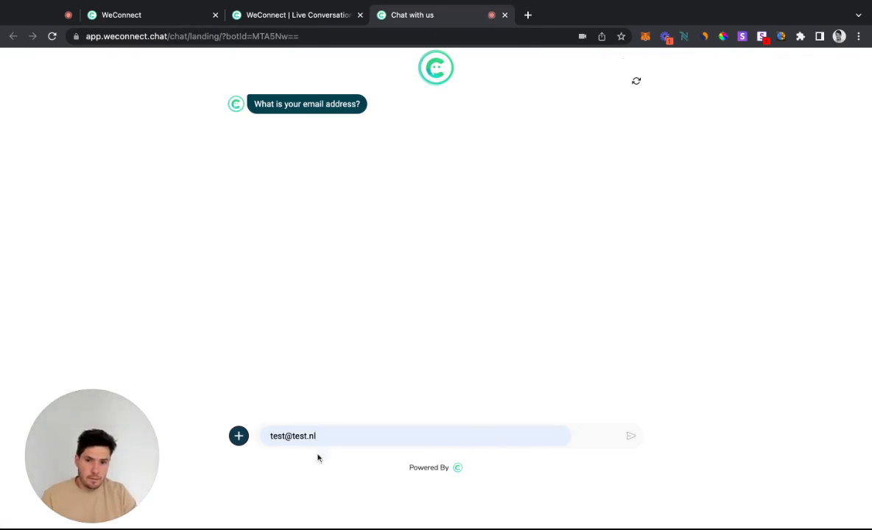
click(631, 436)
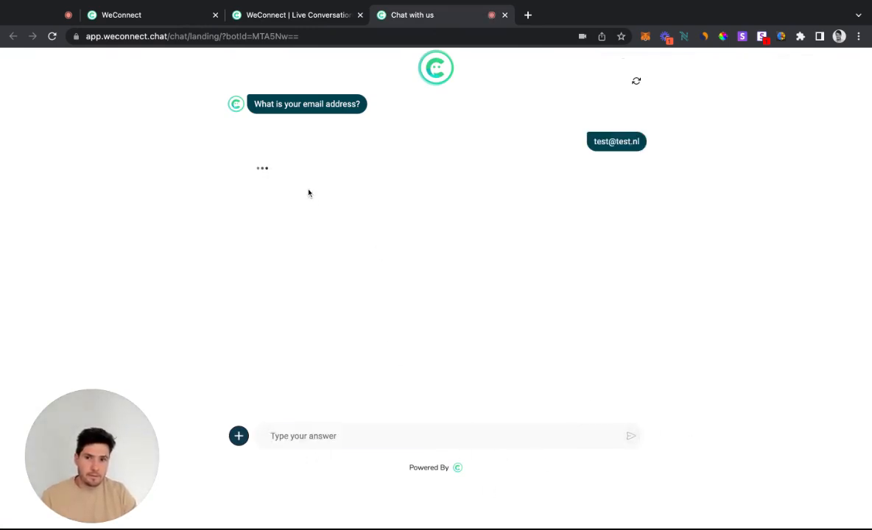
click(269, 218)
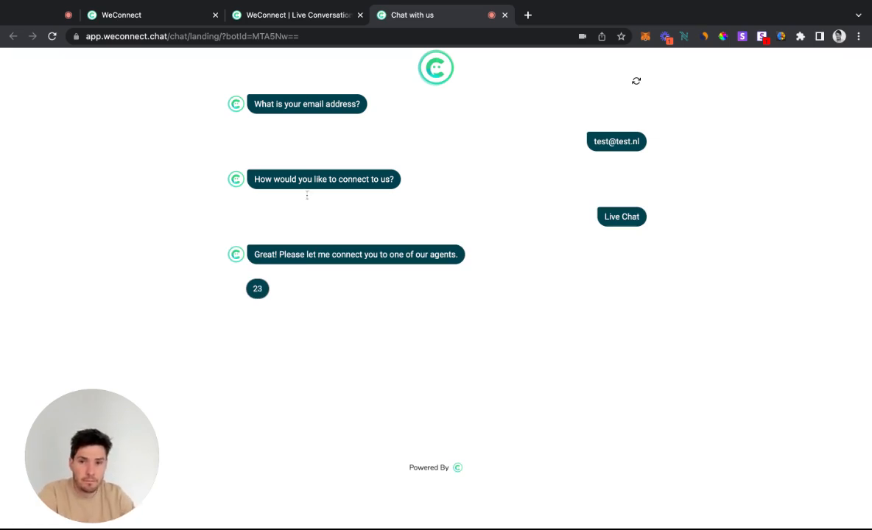
double_click(254, 286)
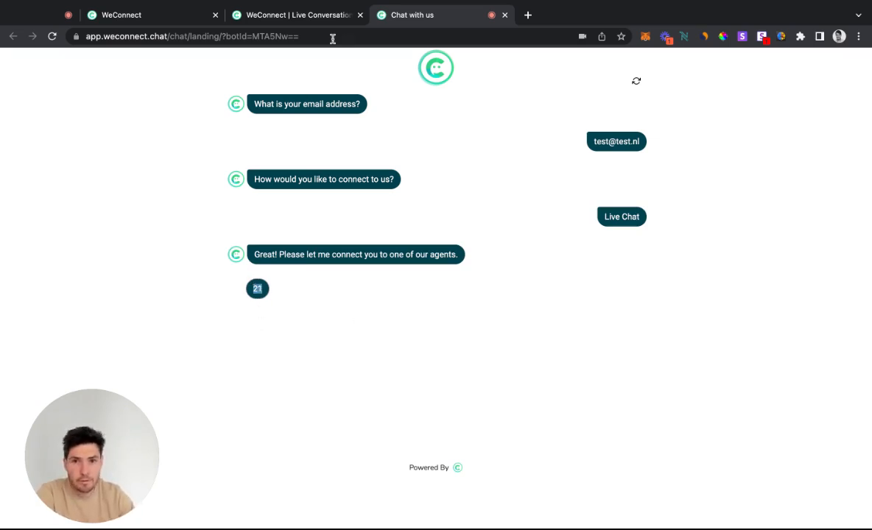
Accept the newest visitor's live chat request in the agent dashboard and send the greeting "hello"
click(278, 17)
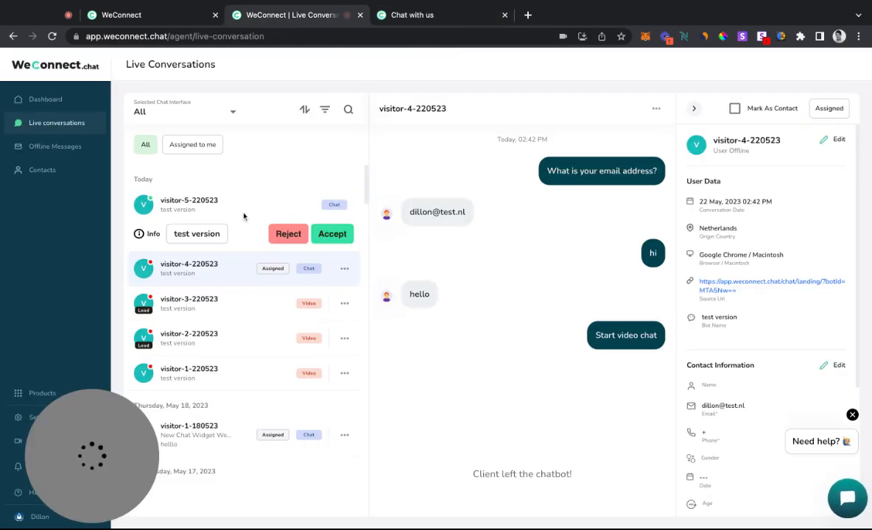
click(207, 210)
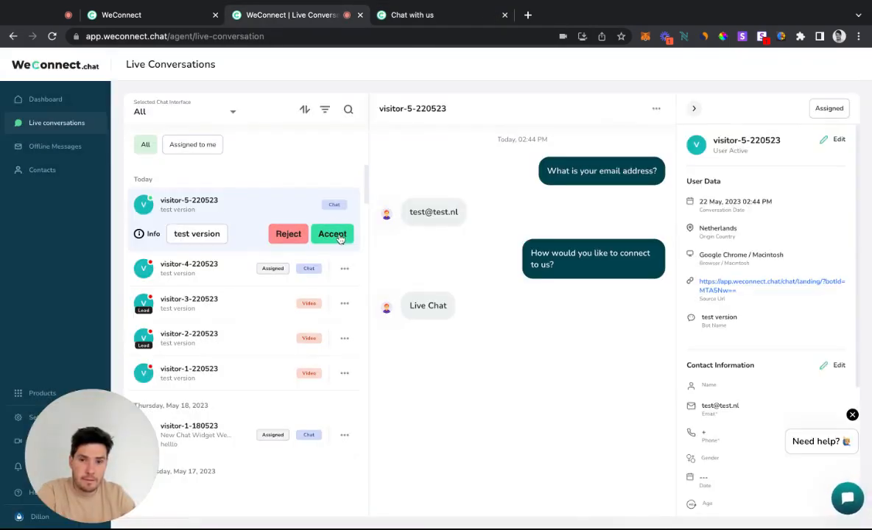
click(332, 234)
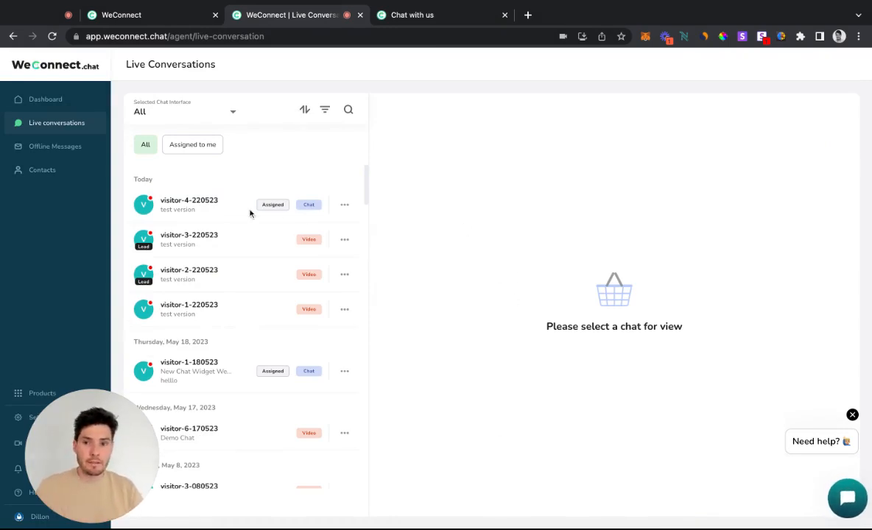
text(hello)
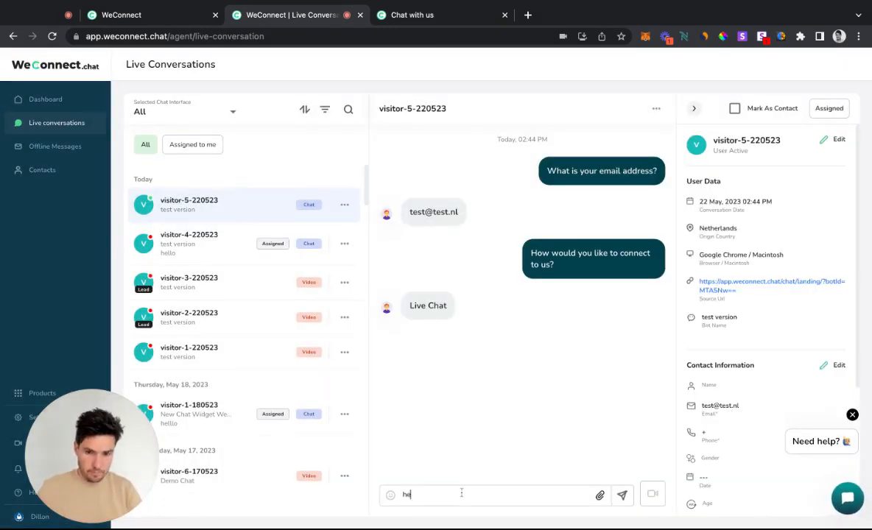
key(Return)
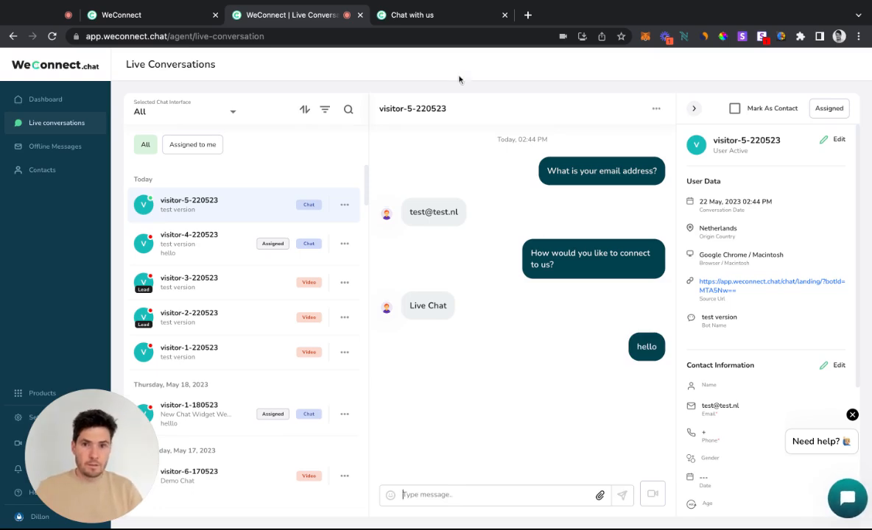
Reply "hello" from the visitor's chat page and mark that visitor as a contact in the agent dashboard
click(424, 15)
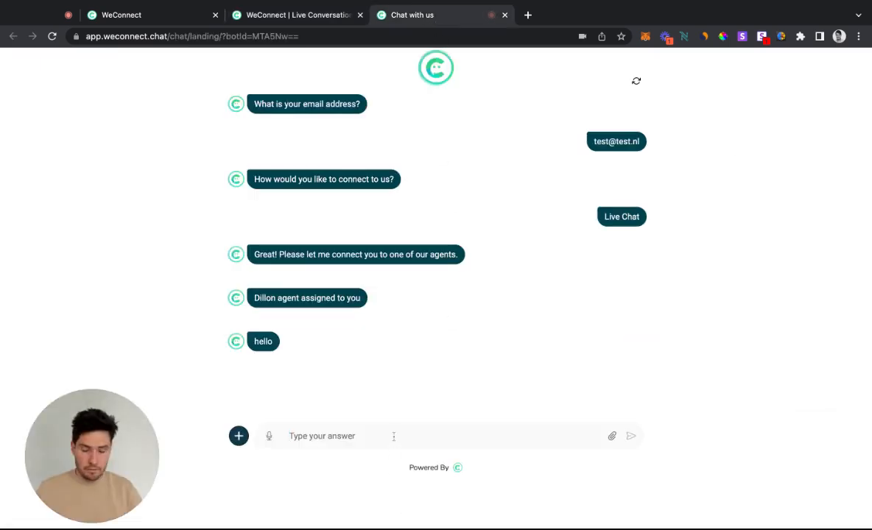
text(hello)
key(Return)
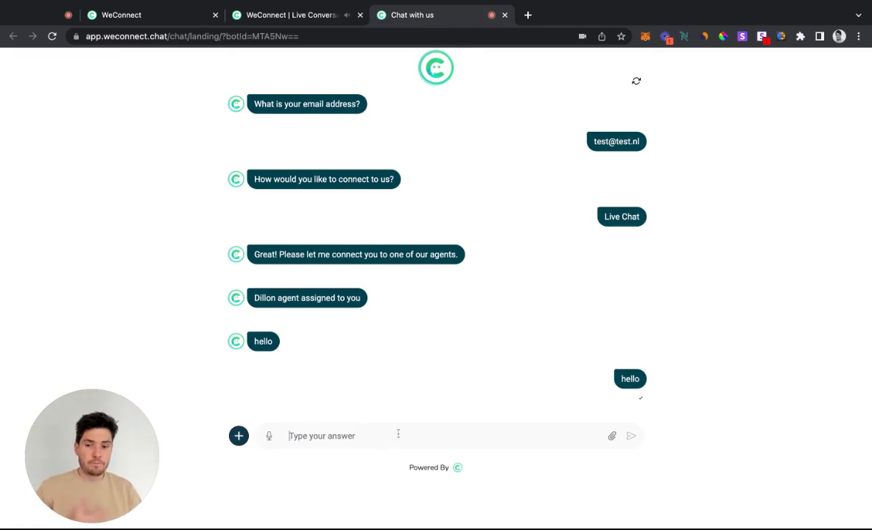
click(273, 16)
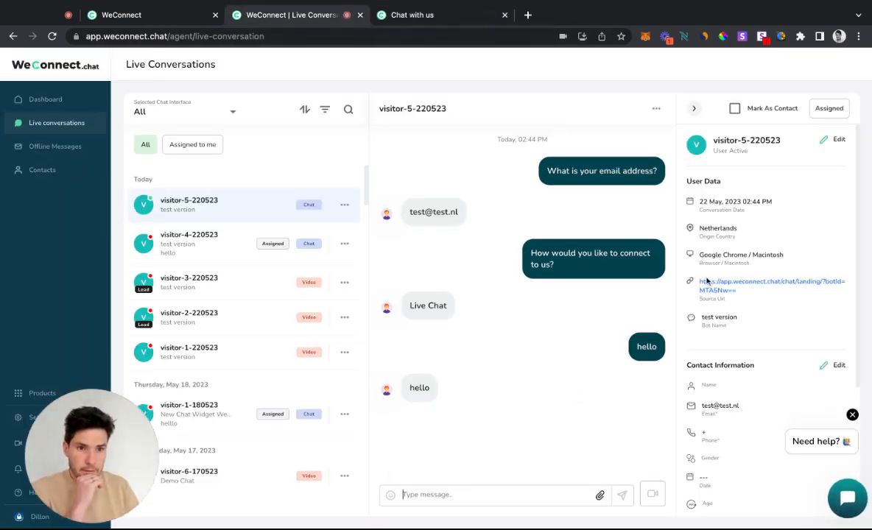
click(734, 110)
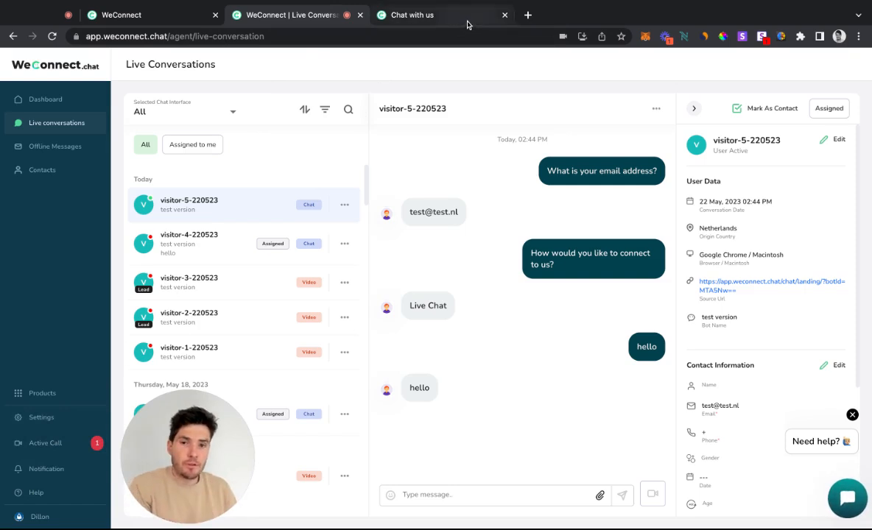
Restart the visitor's chat, answer the e-mail question with the test address, and choose Live Chat as the way to connect
click(434, 21)
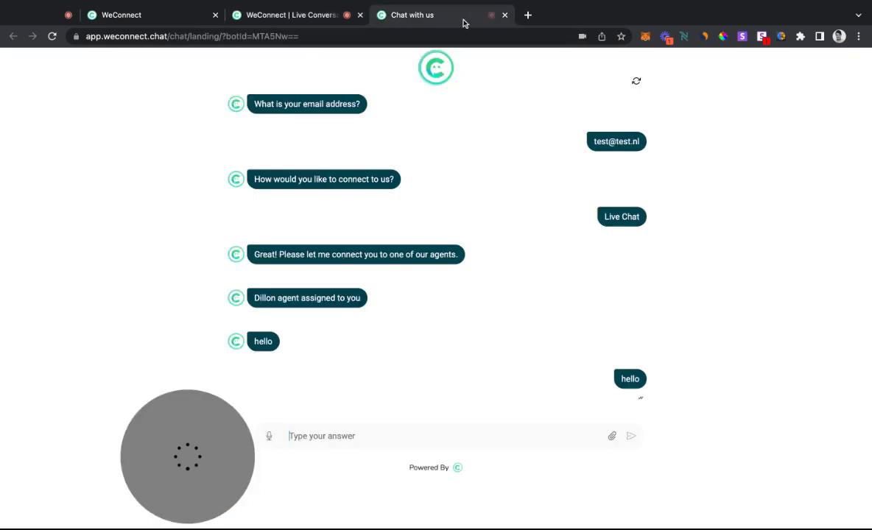
click(636, 83)
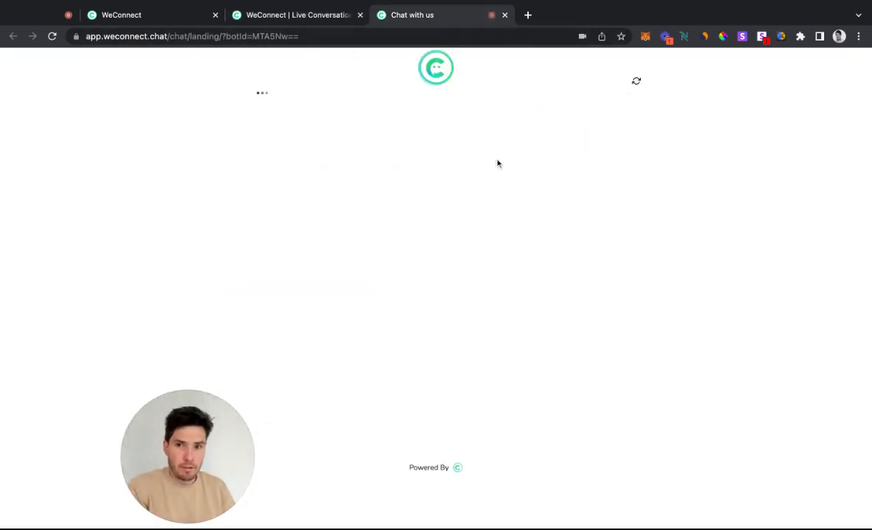
click(289, 20)
click(444, 24)
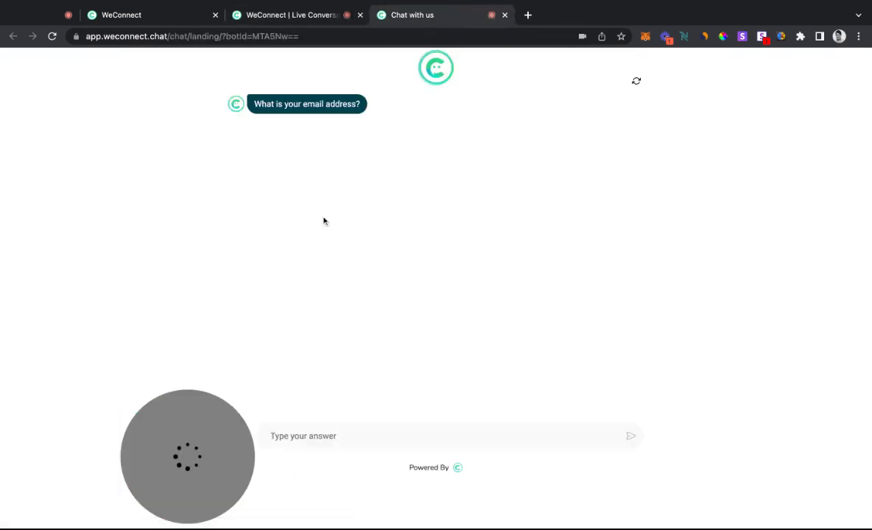
click(330, 435)
text(test)
click(388, 460)
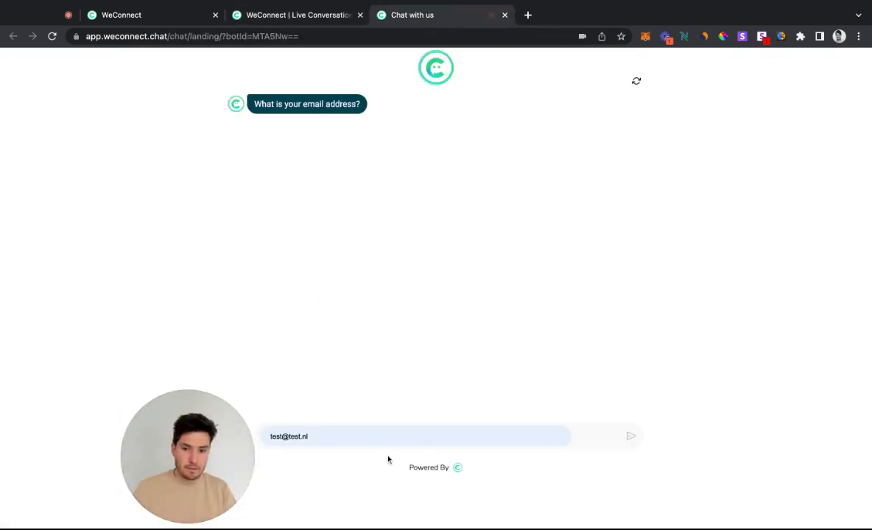
click(631, 436)
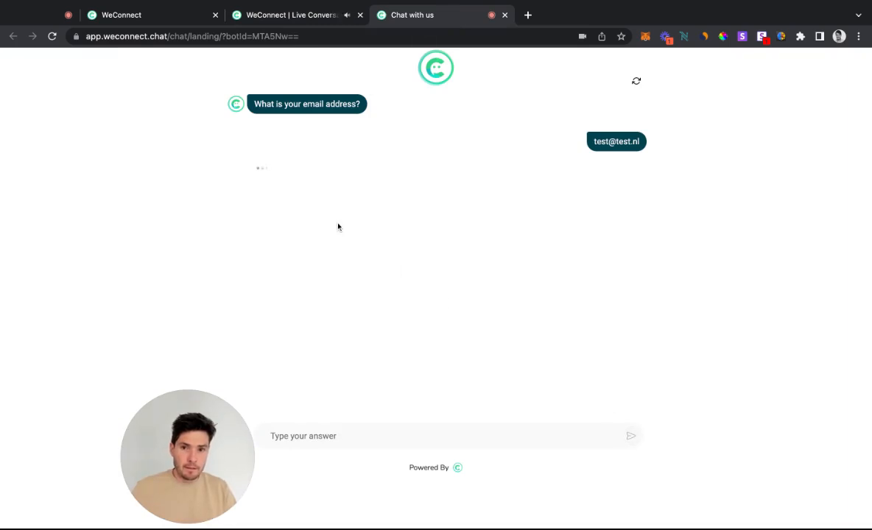
click(270, 215)
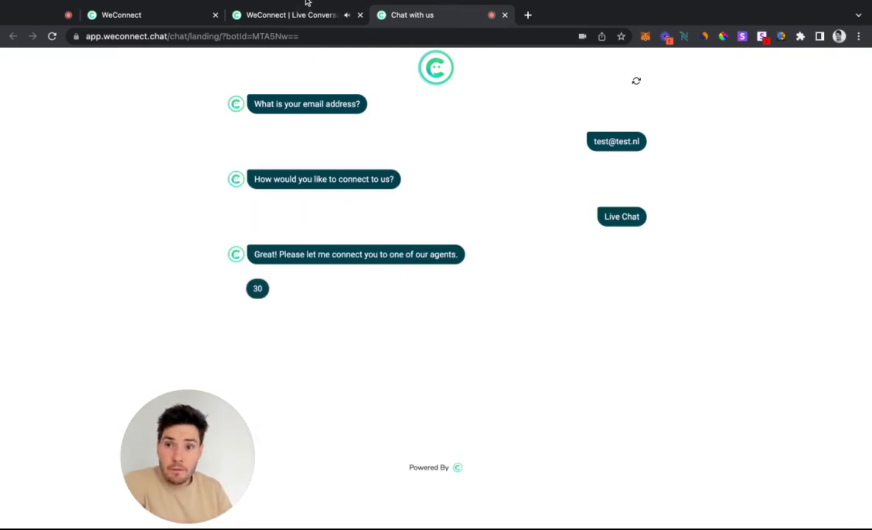
Open the account settings from the builder and review the notification sounds and the live chat settings, checking the visitor's waiting countdown in between
click(122, 20)
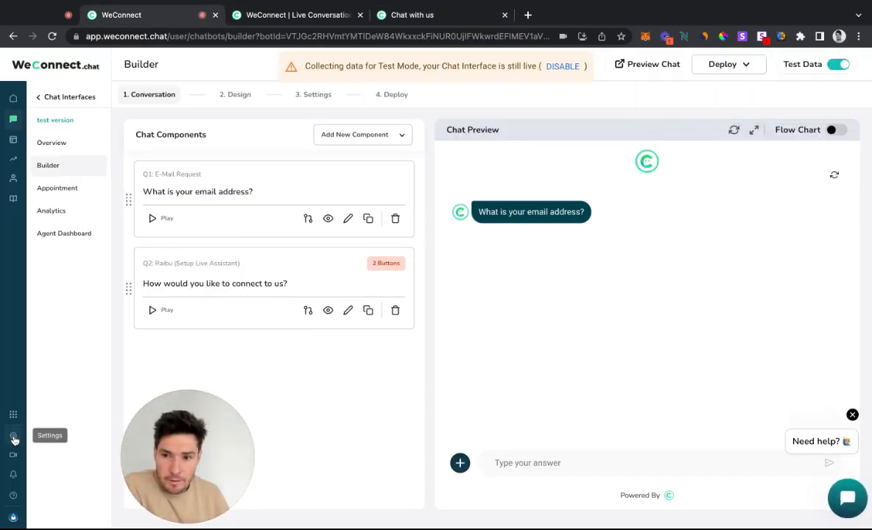
click(13, 439)
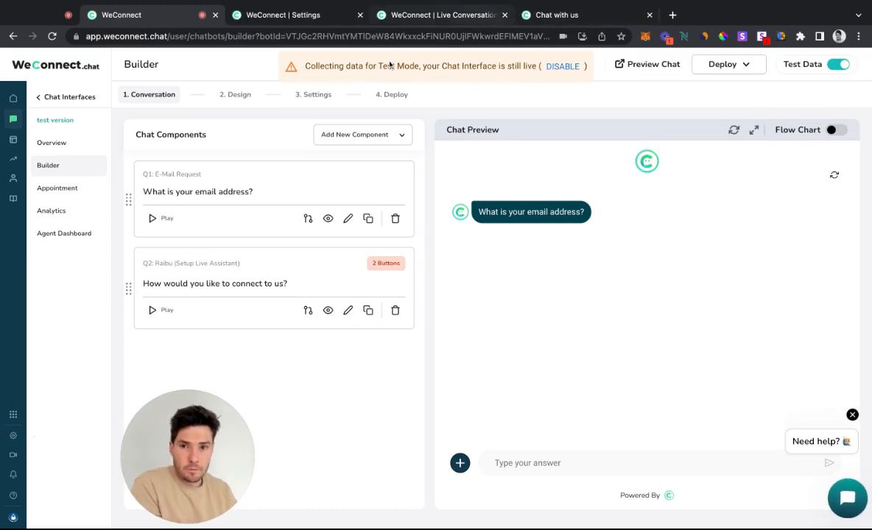
click(559, 15)
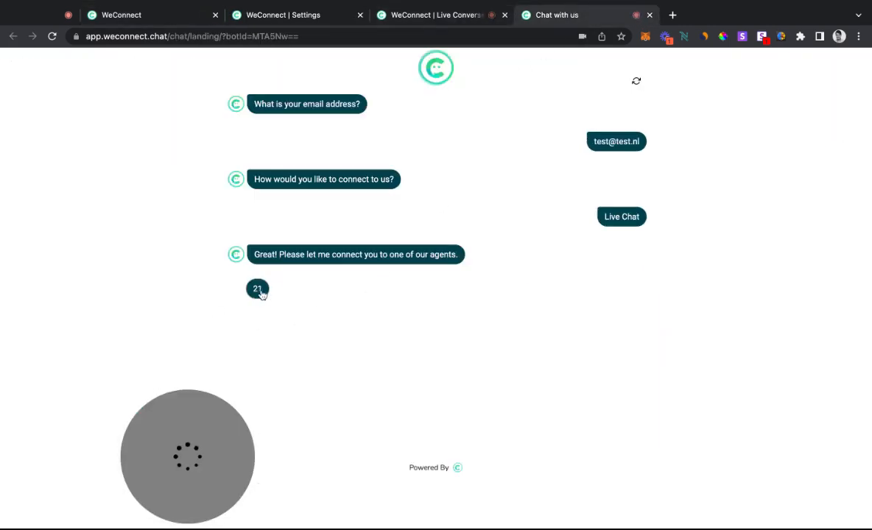
click(284, 15)
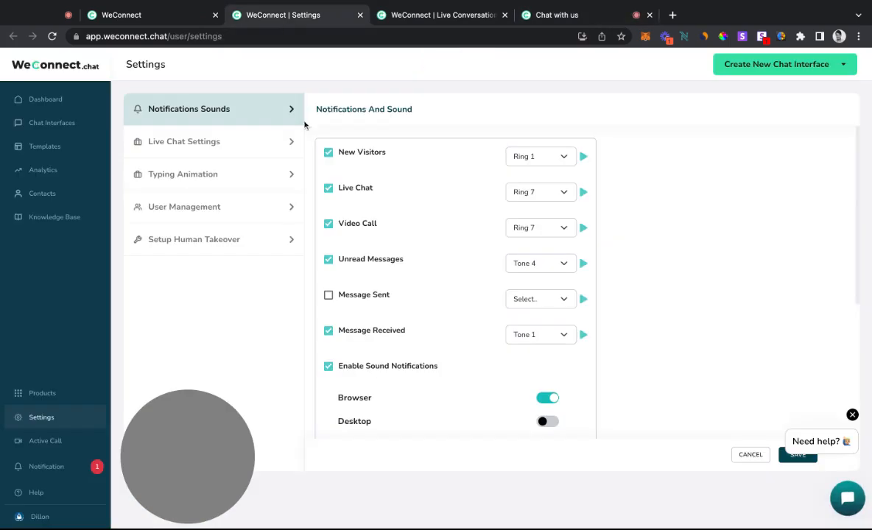
scroll(378, 189, down, 3)
scroll(332, 181, up, 3)
click(213, 148)
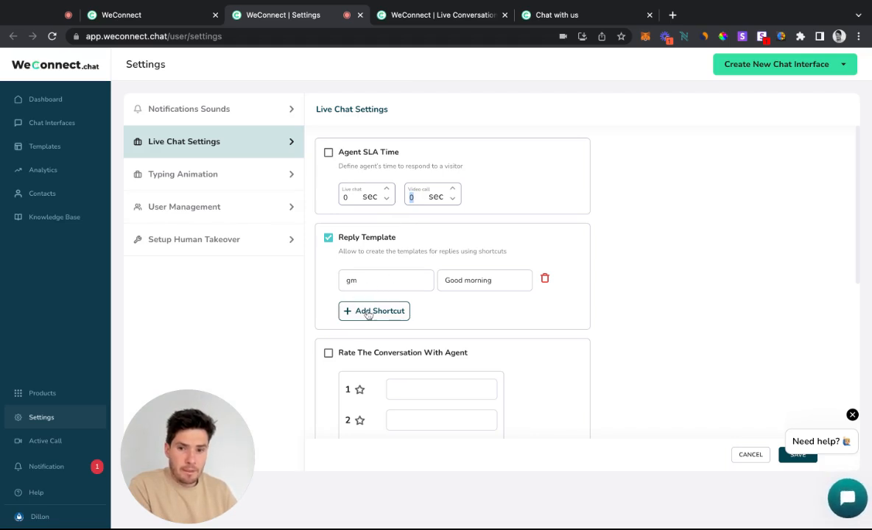
Follow the unanswered live chat request on the visitor's page and compare the offline message form's e-mail with the address answered earlier
click(551, 16)
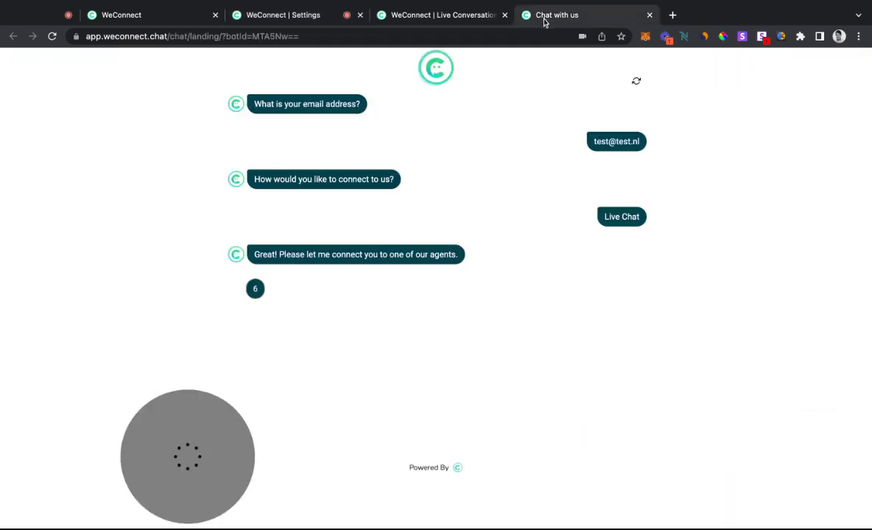
click(335, 17)
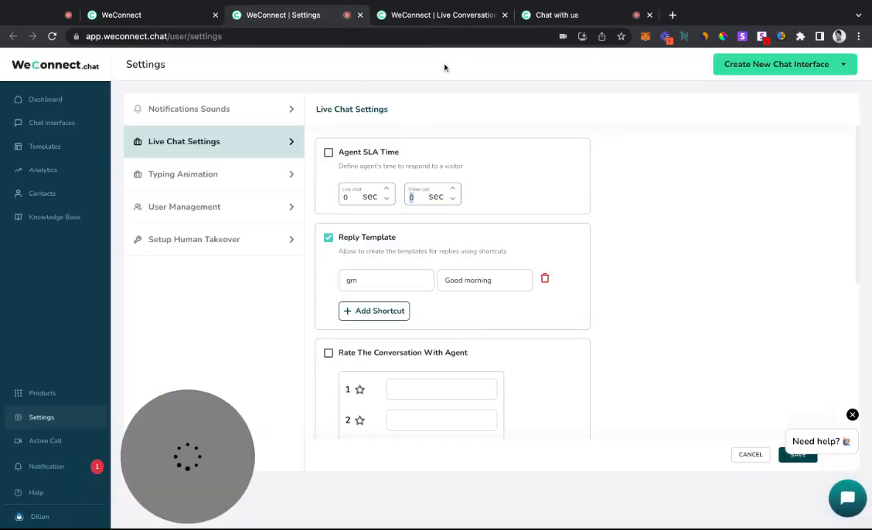
click(455, 17)
click(578, 18)
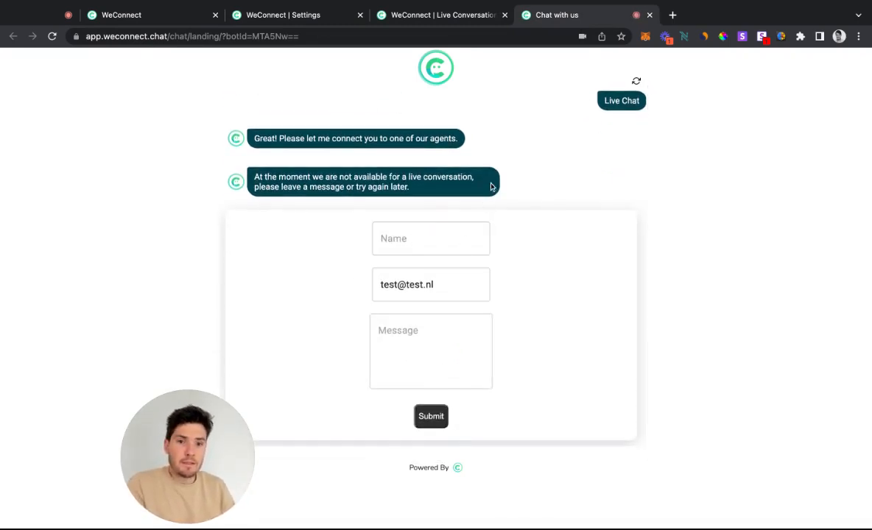
scroll(648, 188, up, 3)
drag(628, 142, 589, 144)
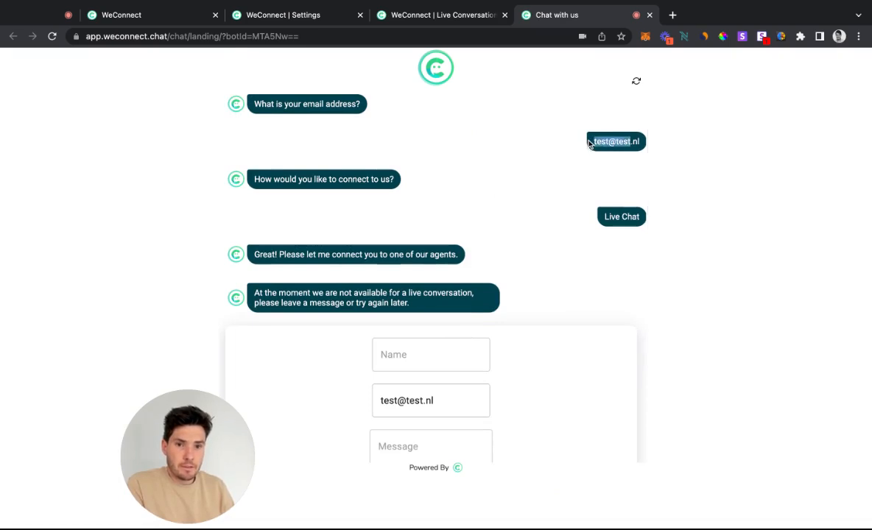
drag(470, 402, 380, 394)
Submit the offline message form with the name "Test" and the message "Hi, can you please help me with a issue."
click(459, 346)
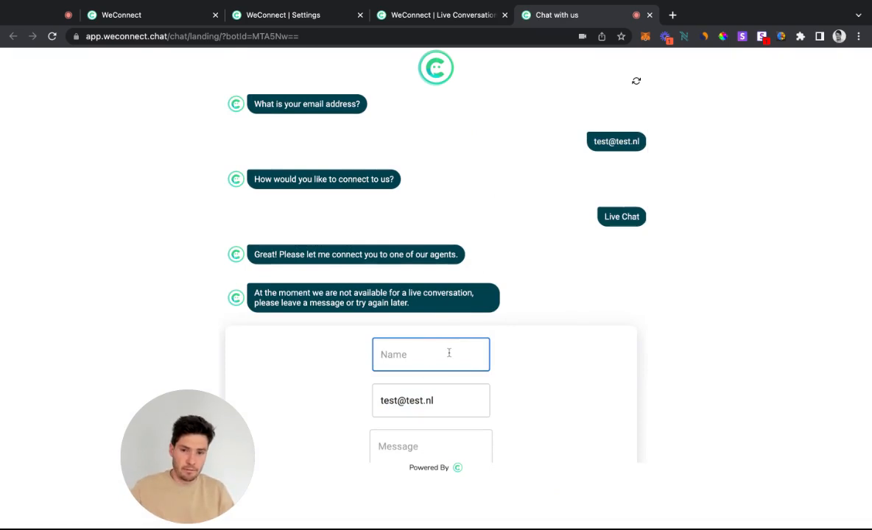
text(Test)
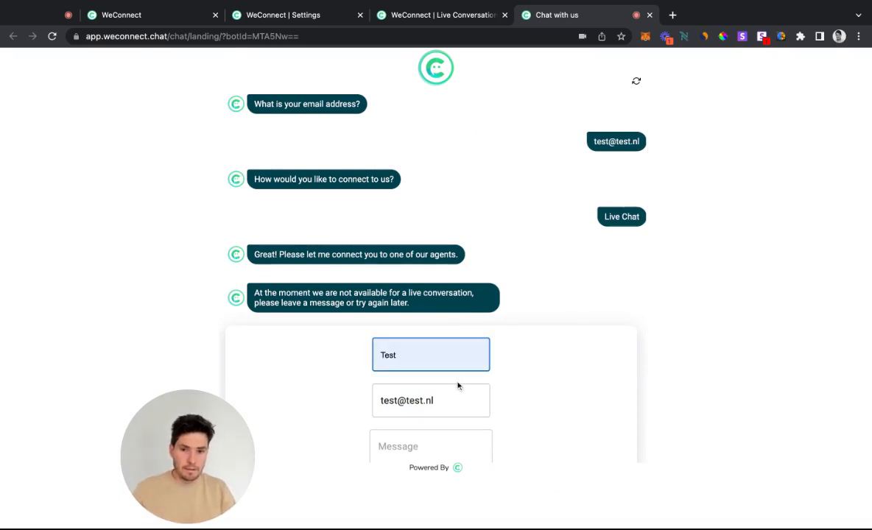
click(415, 440)
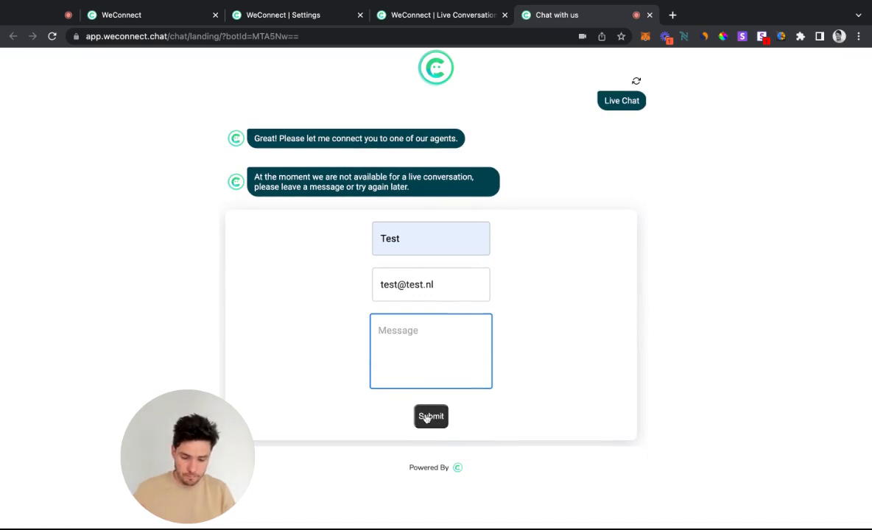
text(Hi, c)
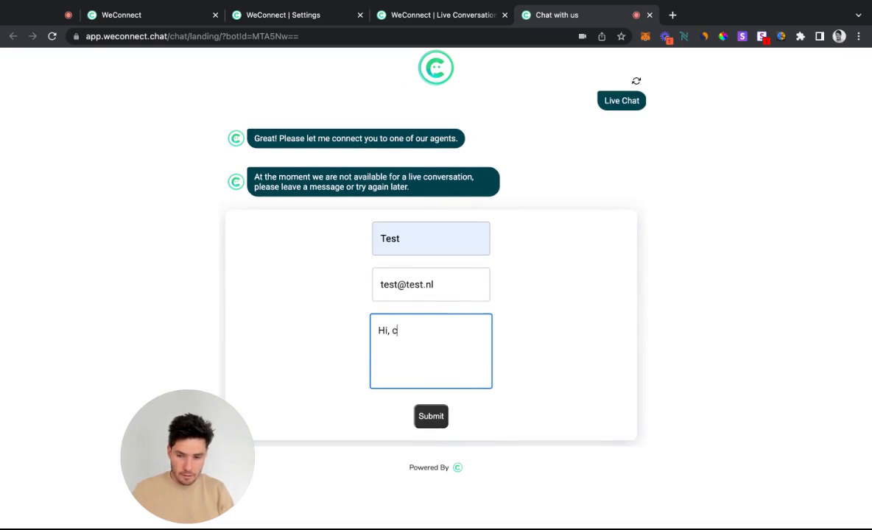
text(an yyou please)
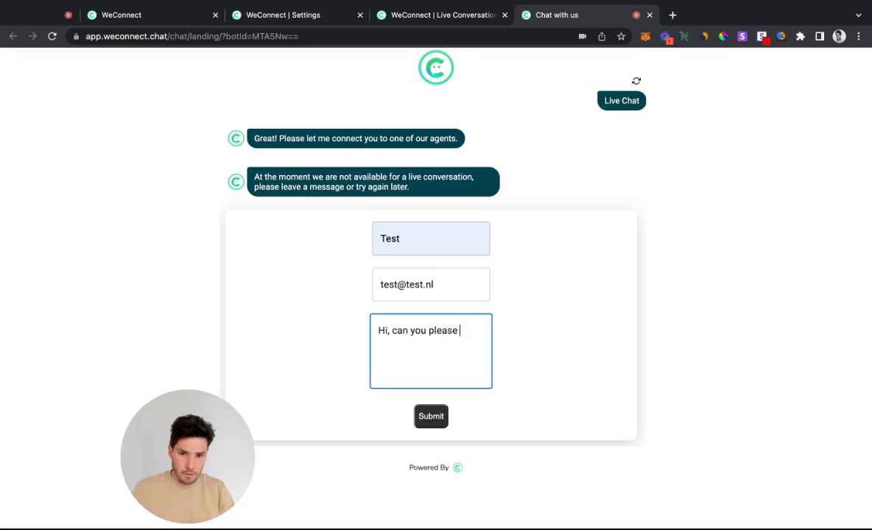
text(issue.)
click(439, 421)
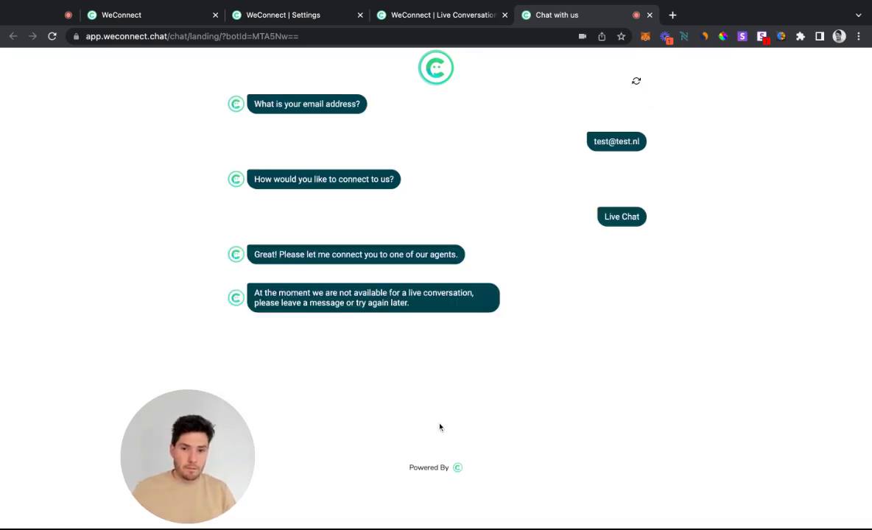
Open the new offline message from its notification in the agent dashboard and reply to it with "Sure!"
click(295, 5)
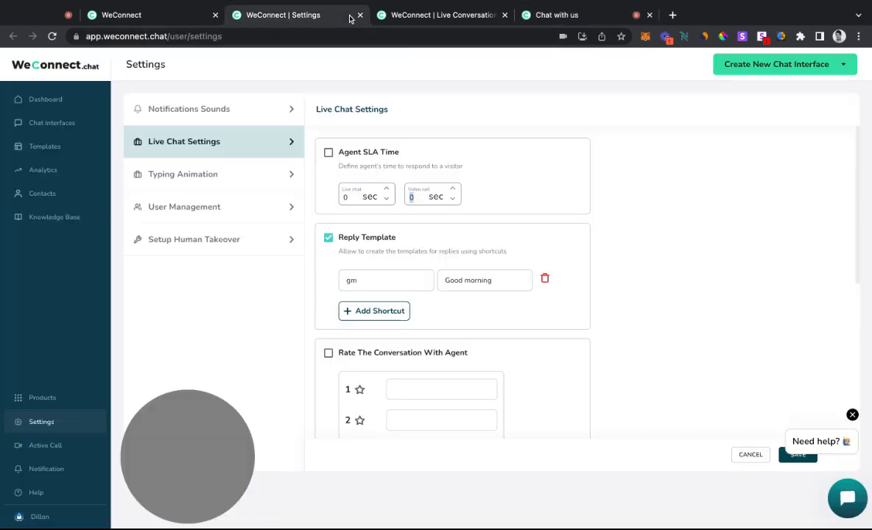
click(435, 14)
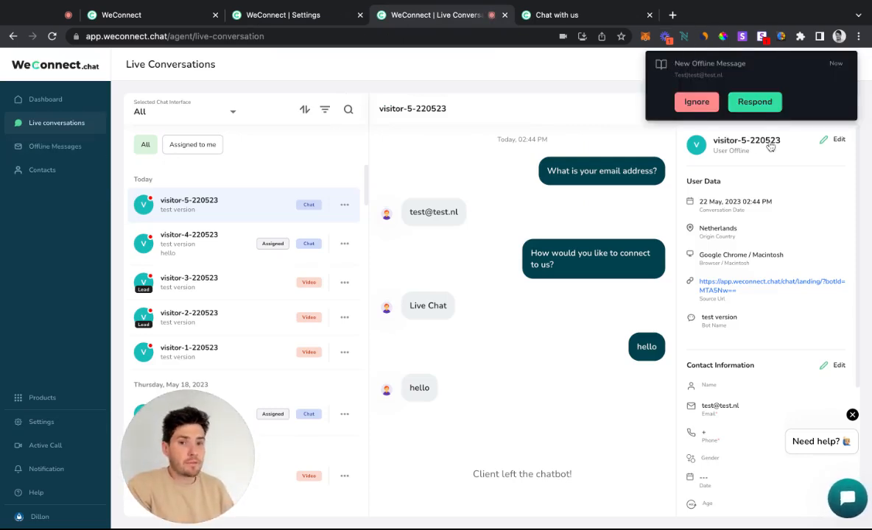
click(755, 102)
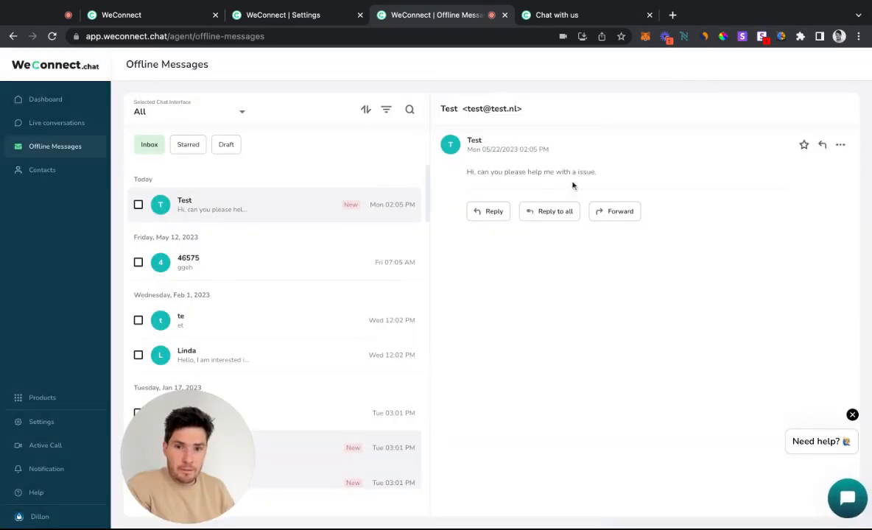
click(490, 212)
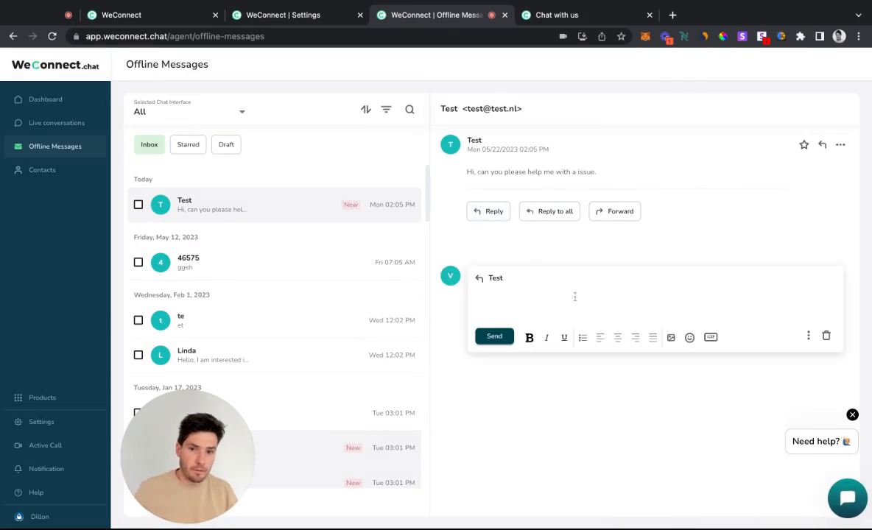
text(Sure!)
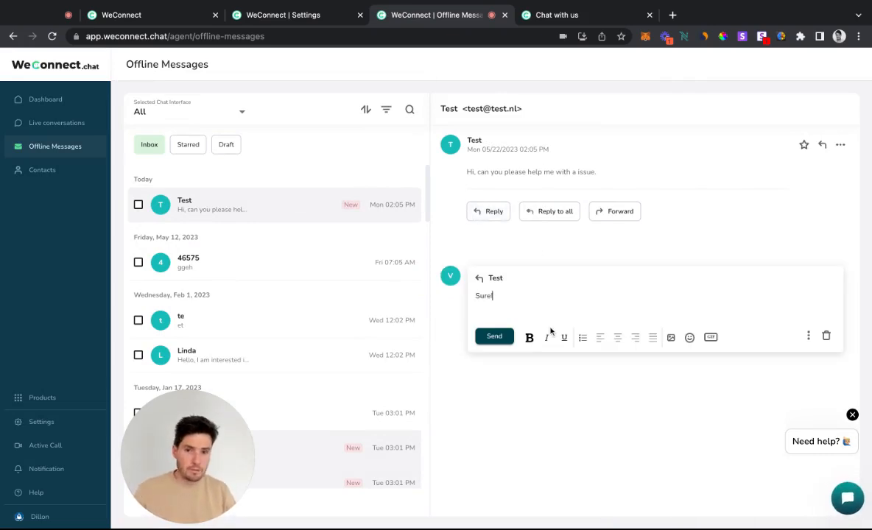
click(482, 337)
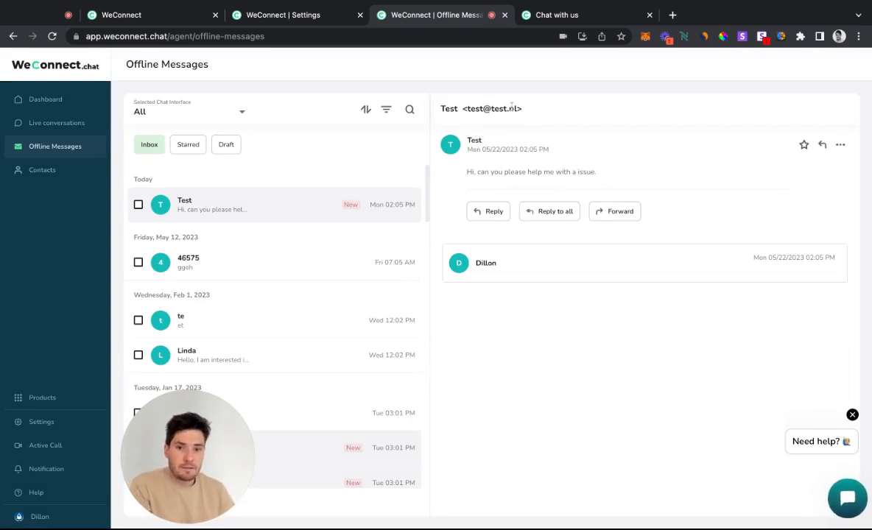
Check the sender's e-mail address on the offline message and expand the sent reply to review its content
drag(520, 109, 469, 109)
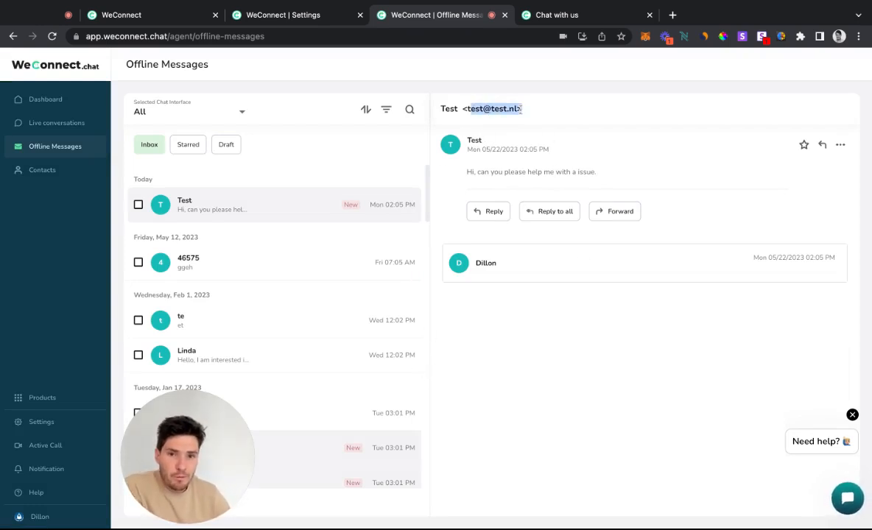
click(476, 133)
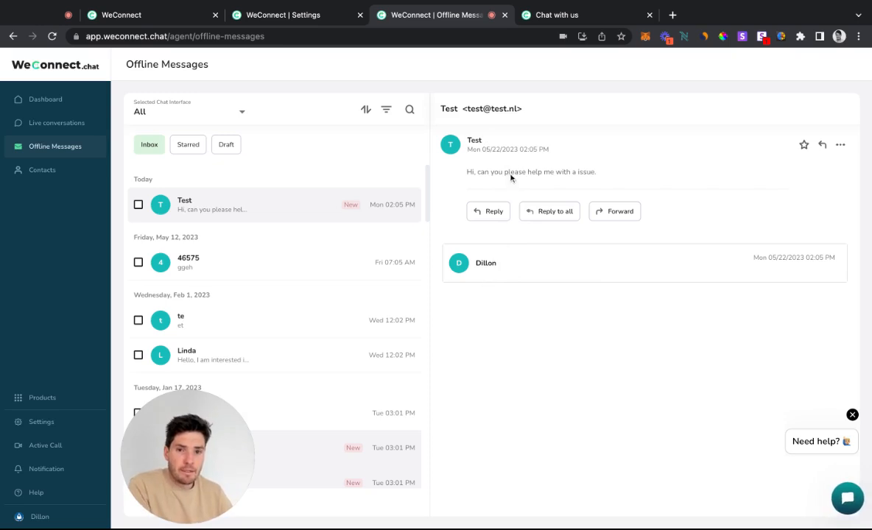
click(530, 281)
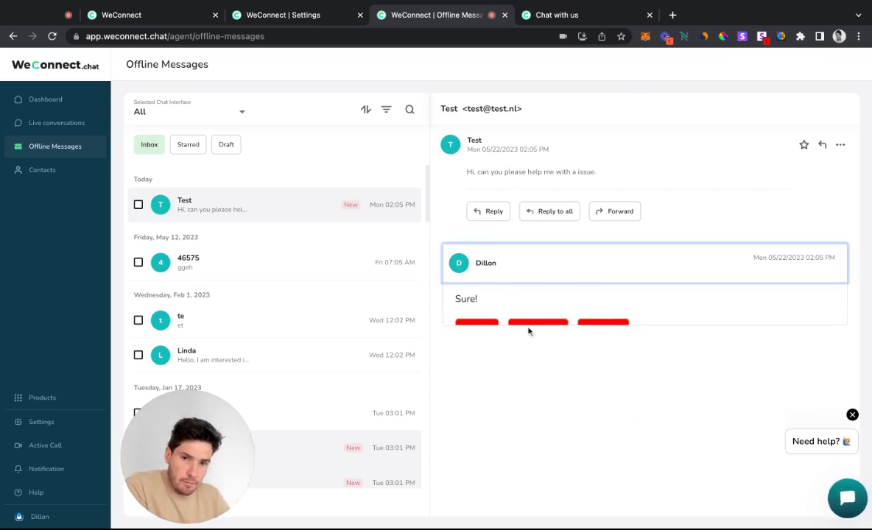
click(484, 265)
click(473, 139)
click(487, 255)
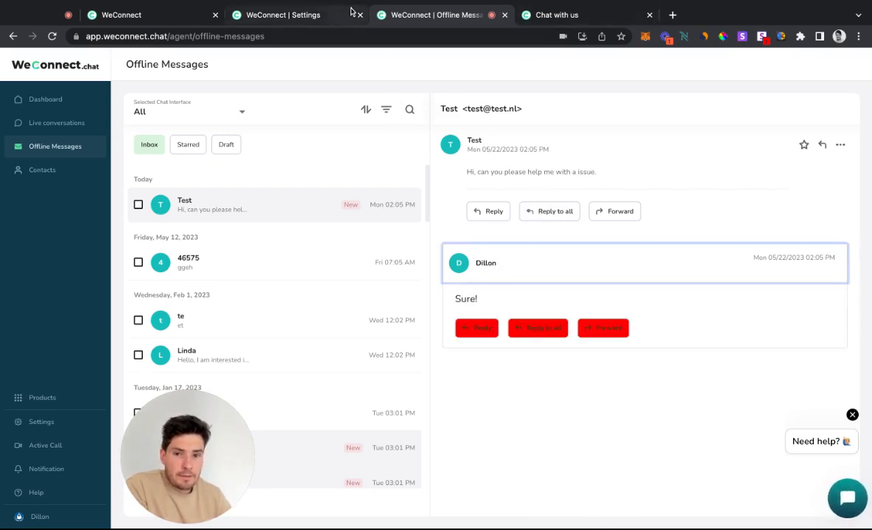
In the live chat settings, set the agent SLA time to 60 seconds for live chat and video call, and enable it
click(322, 14)
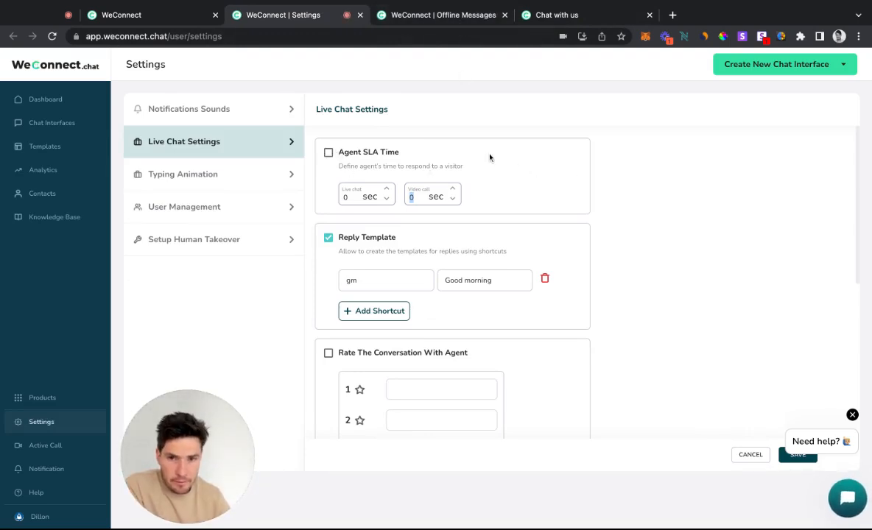
click(366, 198)
drag(359, 199, 330, 184)
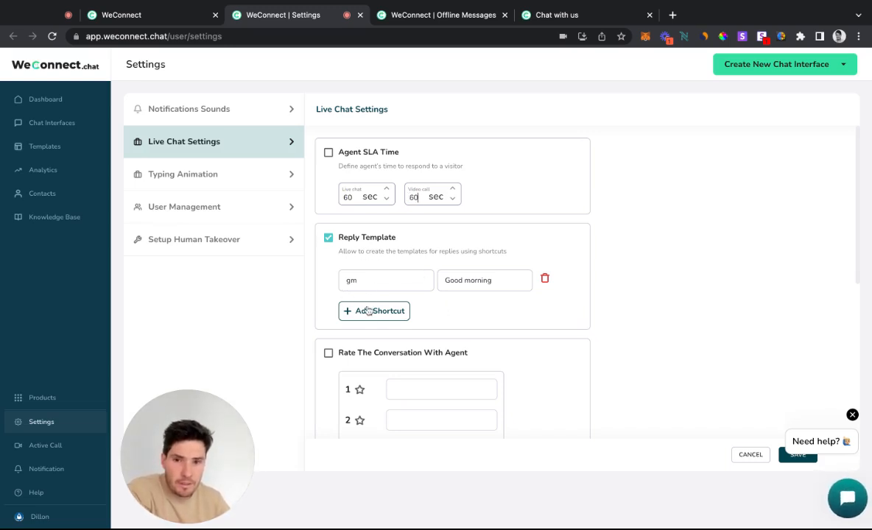
click(328, 152)
Review the reply template, agent conversation rating and end-of-chat feedback options in the live chat settings
scroll(459, 305, down, 3)
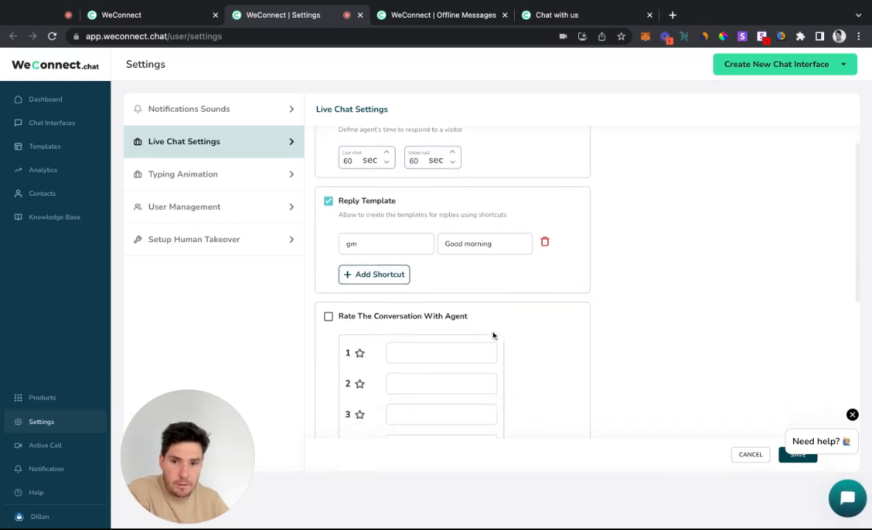
scroll(427, 353, up, 3)
scroll(382, 284, down, 5)
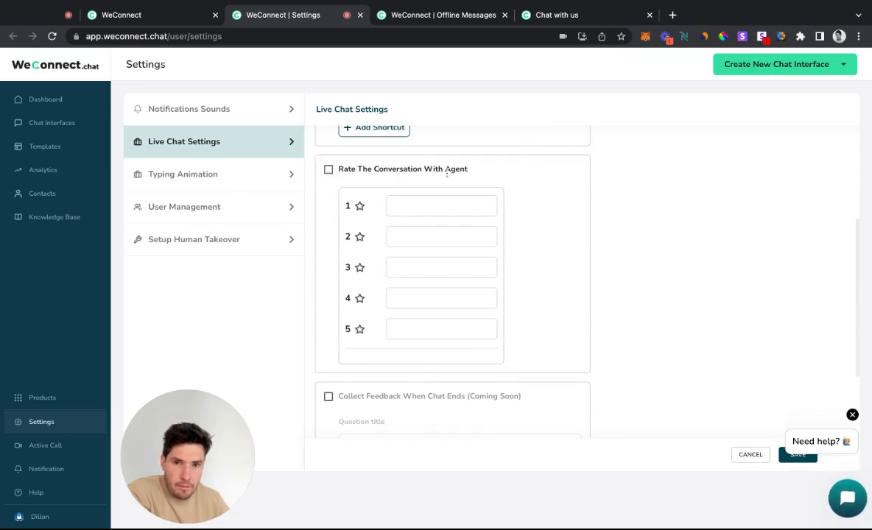
scroll(397, 246, down, 3)
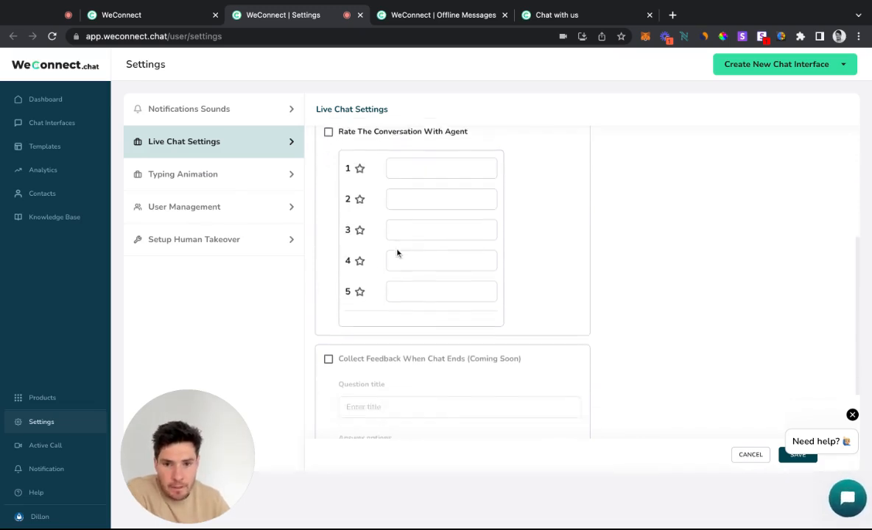
scroll(395, 258, up, 6)
scroll(395, 259, down, 1)
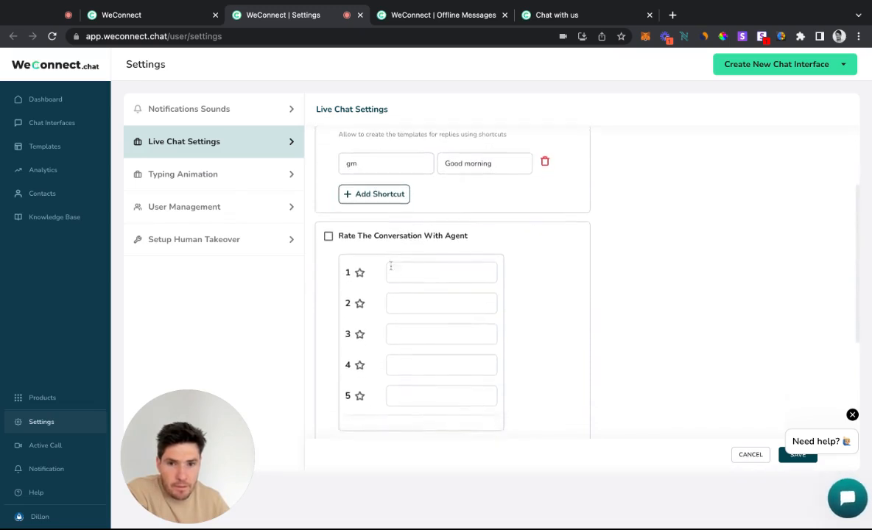
scroll(338, 250, down, 3)
scroll(361, 256, down, 2)
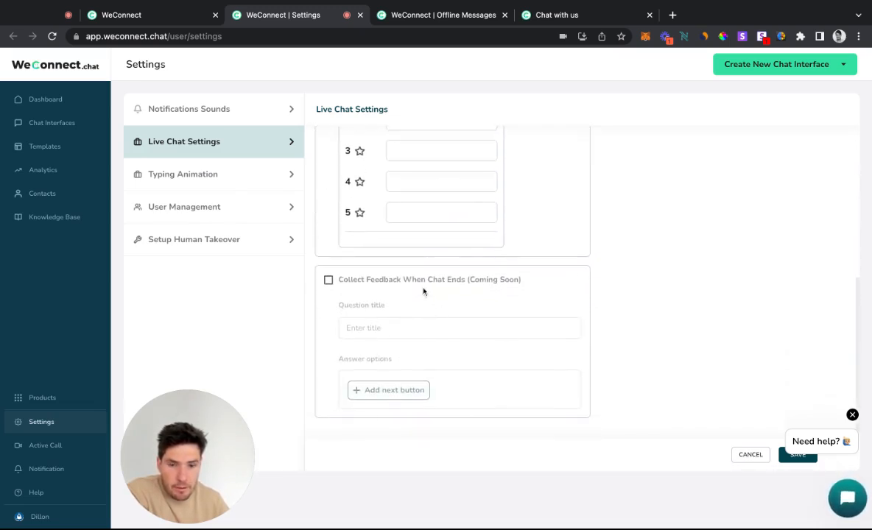
scroll(424, 298, up, 8)
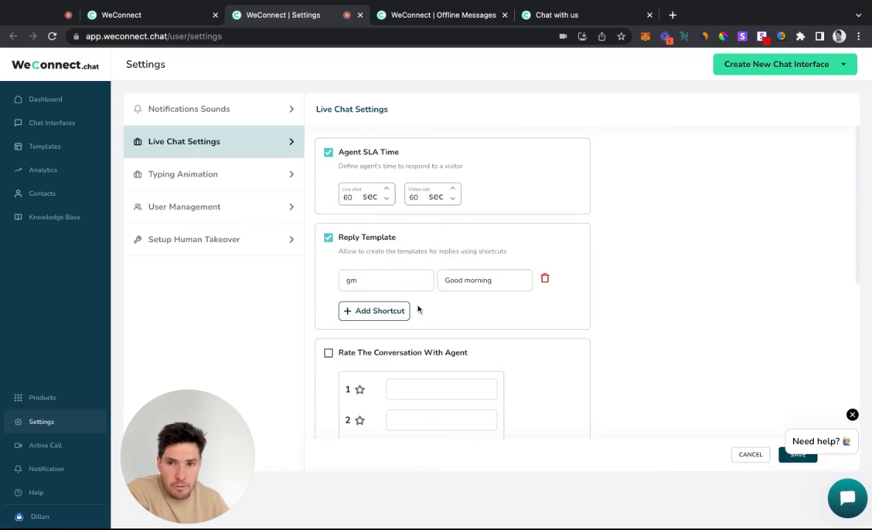
Set the notification sound for new visitors to Ring 2 and look over the unread messages alert
click(224, 110)
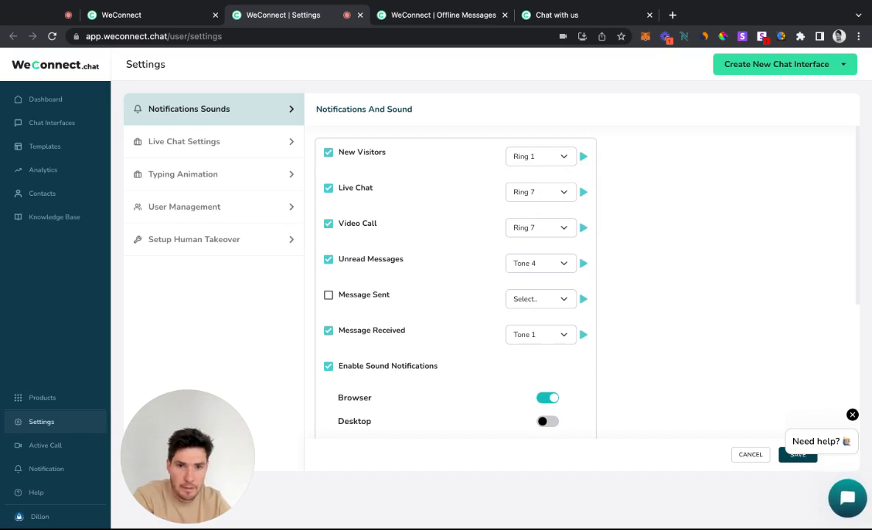
click(542, 165)
click(537, 261)
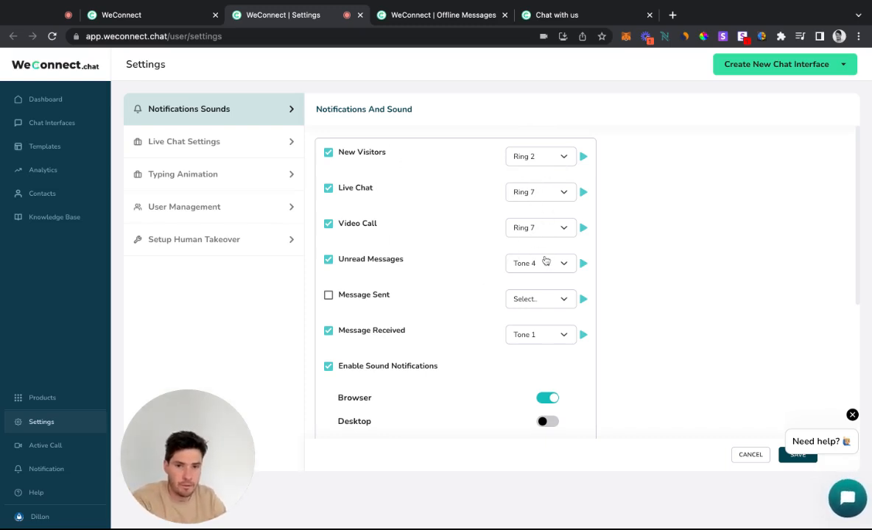
drag(387, 260, 349, 260)
double_click(347, 260)
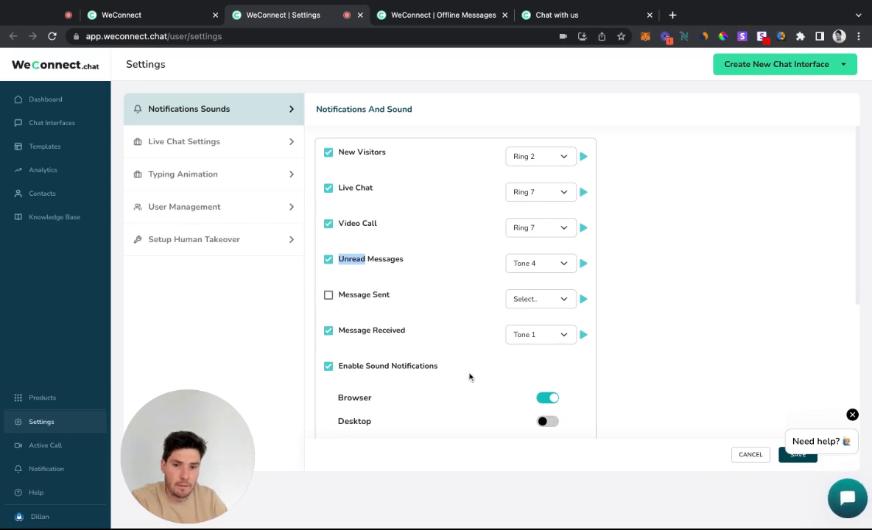
Turn on desktop sound notifications, look over the special alerts option, and save the notification settings
scroll(469, 378, down, 5)
scroll(468, 377, up, 3)
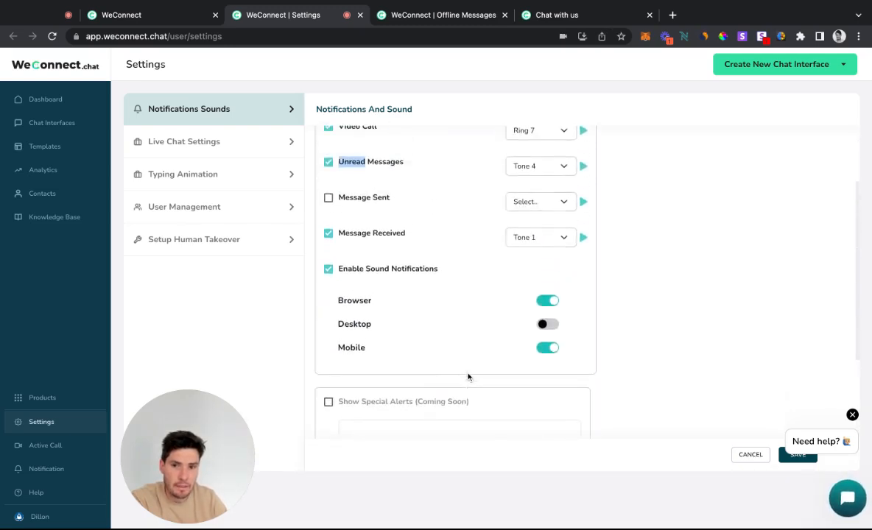
click(550, 326)
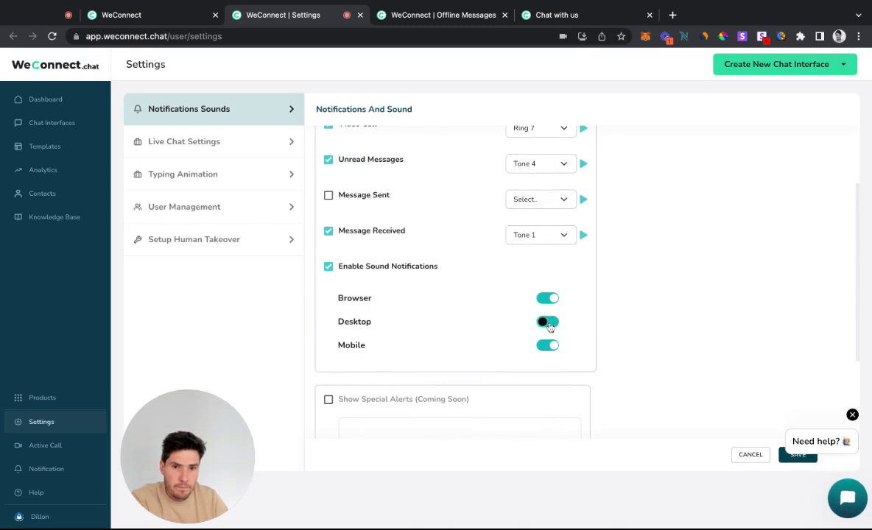
scroll(508, 321, down, 3)
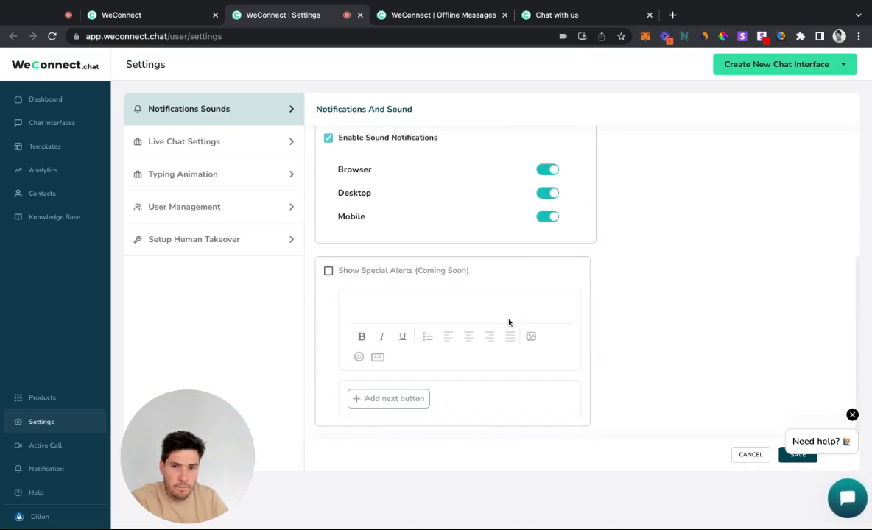
scroll(566, 306, up, 5)
scroll(548, 313, down, 5)
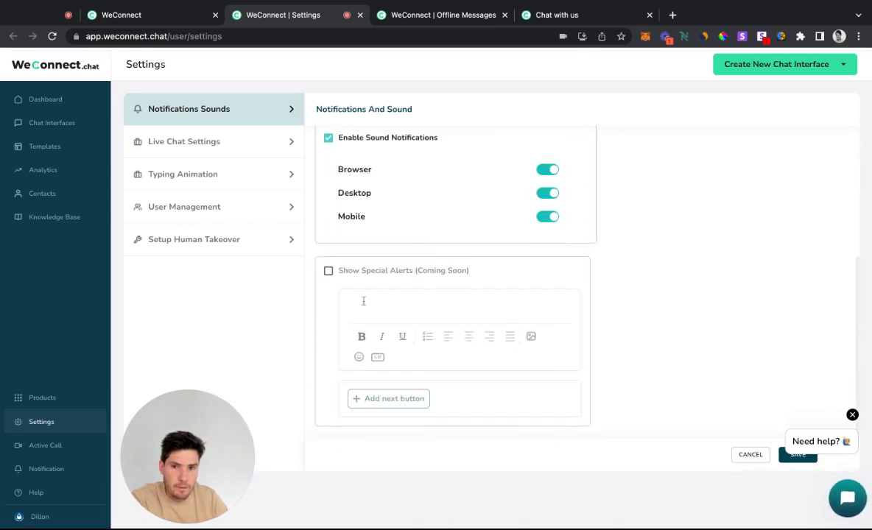
scroll(346, 281, up, 5)
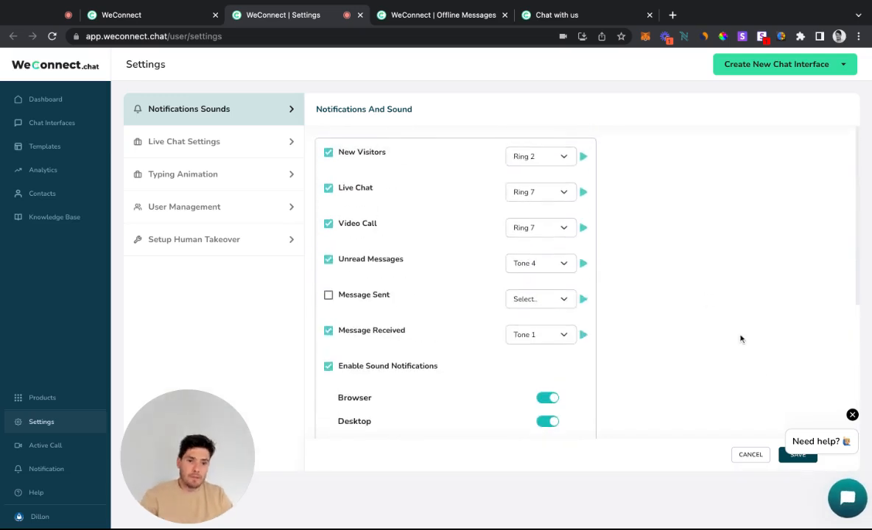
click(798, 455)
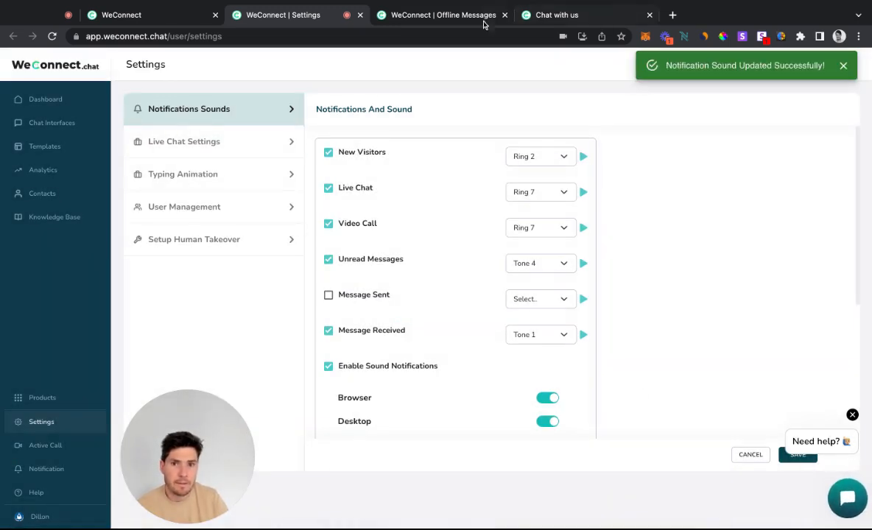
Check the live chat settings again and return to the visitor's chat page
click(221, 143)
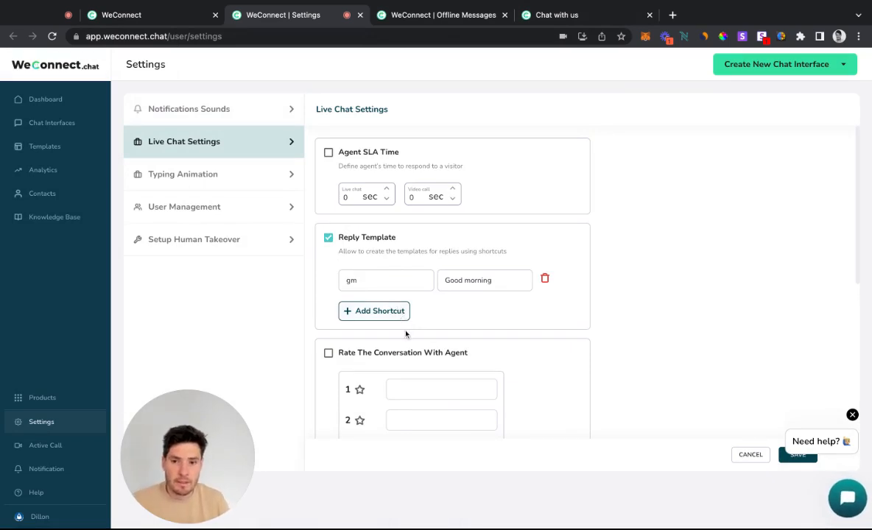
click(565, 19)
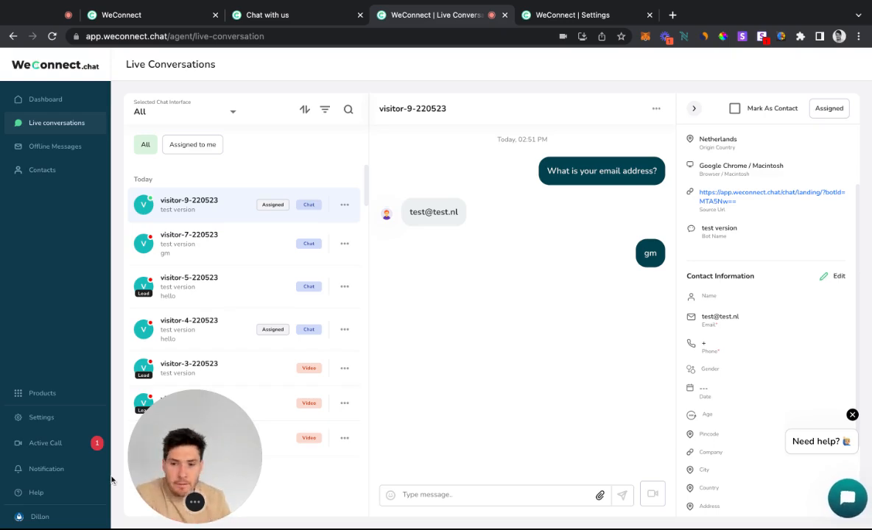
Look through the account settings and open the builder of the "test version" chat interface
click(78, 424)
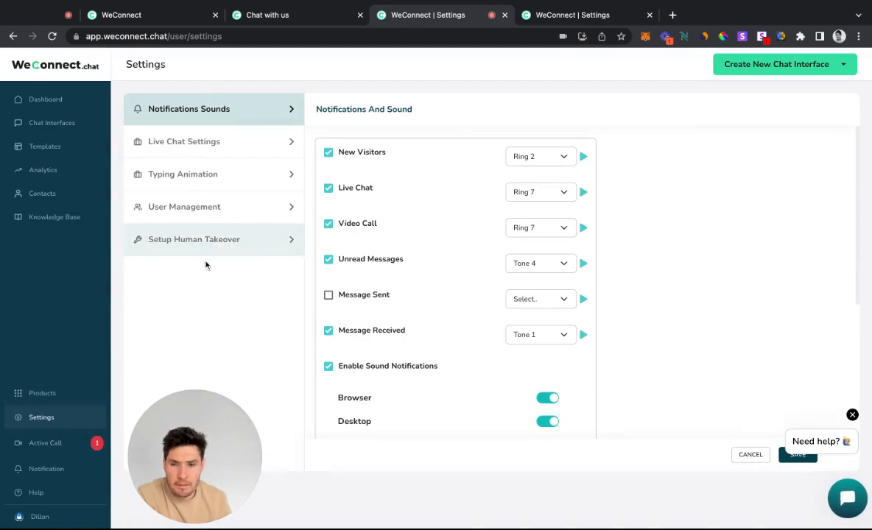
click(66, 124)
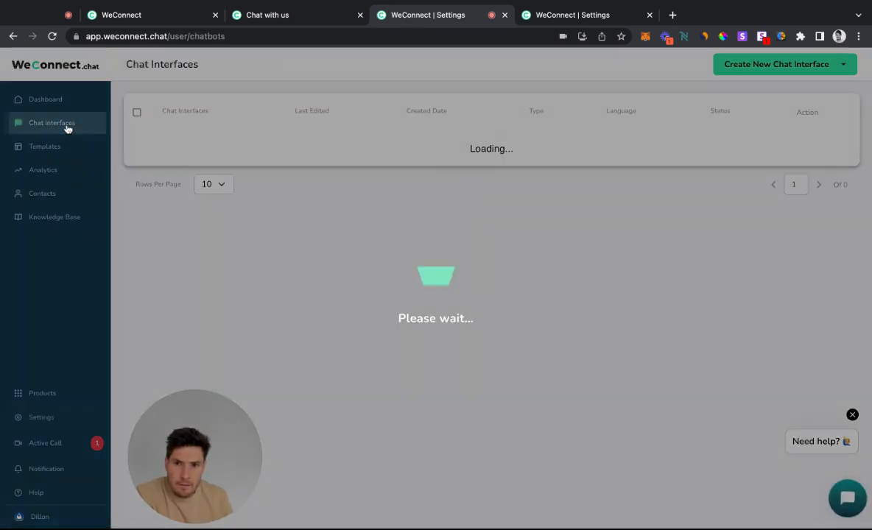
click(185, 148)
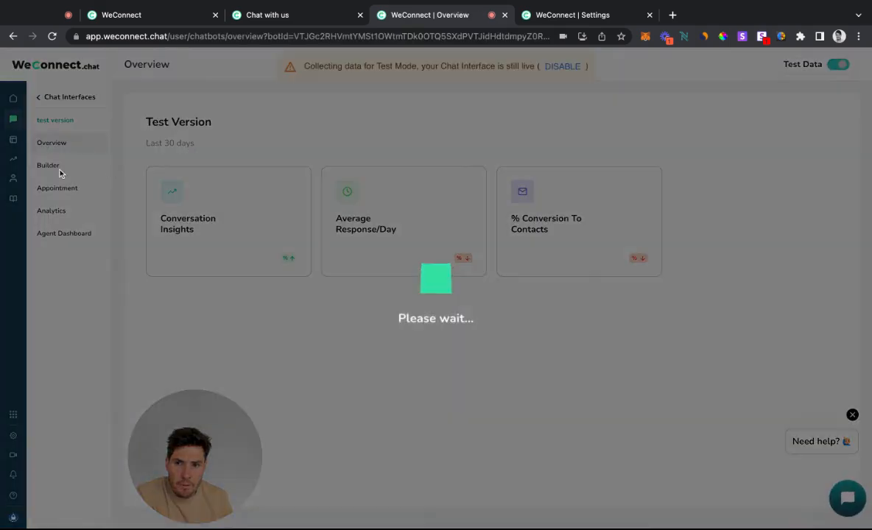
click(49, 167)
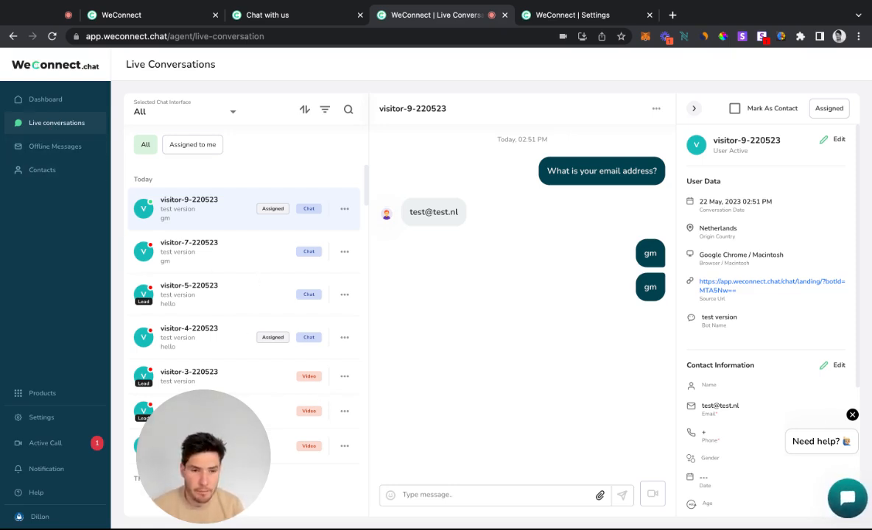
Open the support chat widget on the live conversations page, view its help options, and close it
click(847, 489)
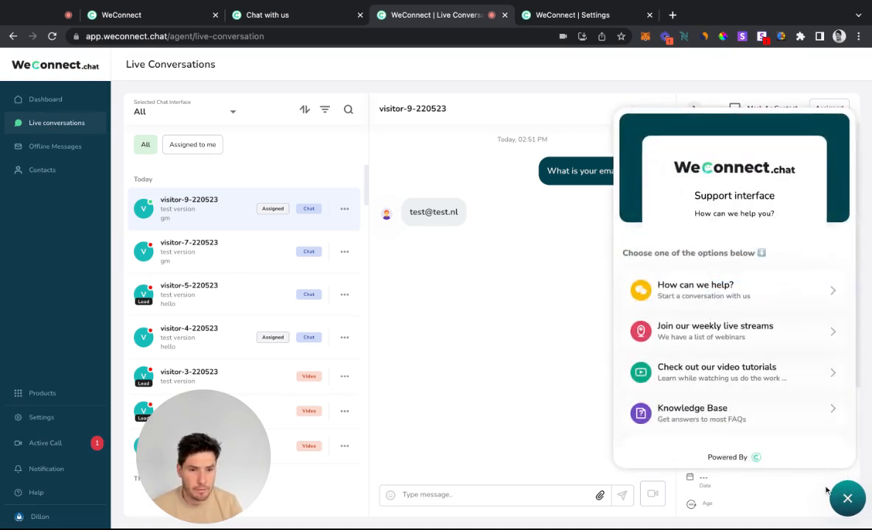
click(848, 501)
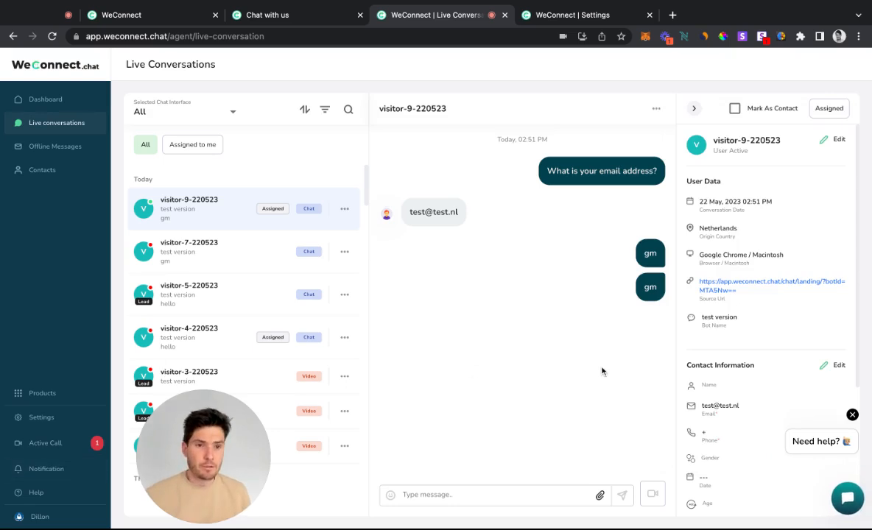
drag(219, 493, 140, 492)
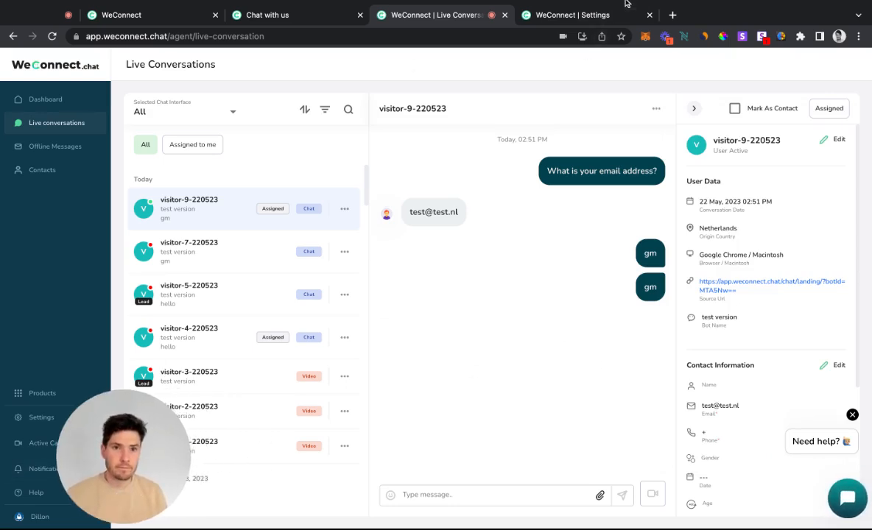